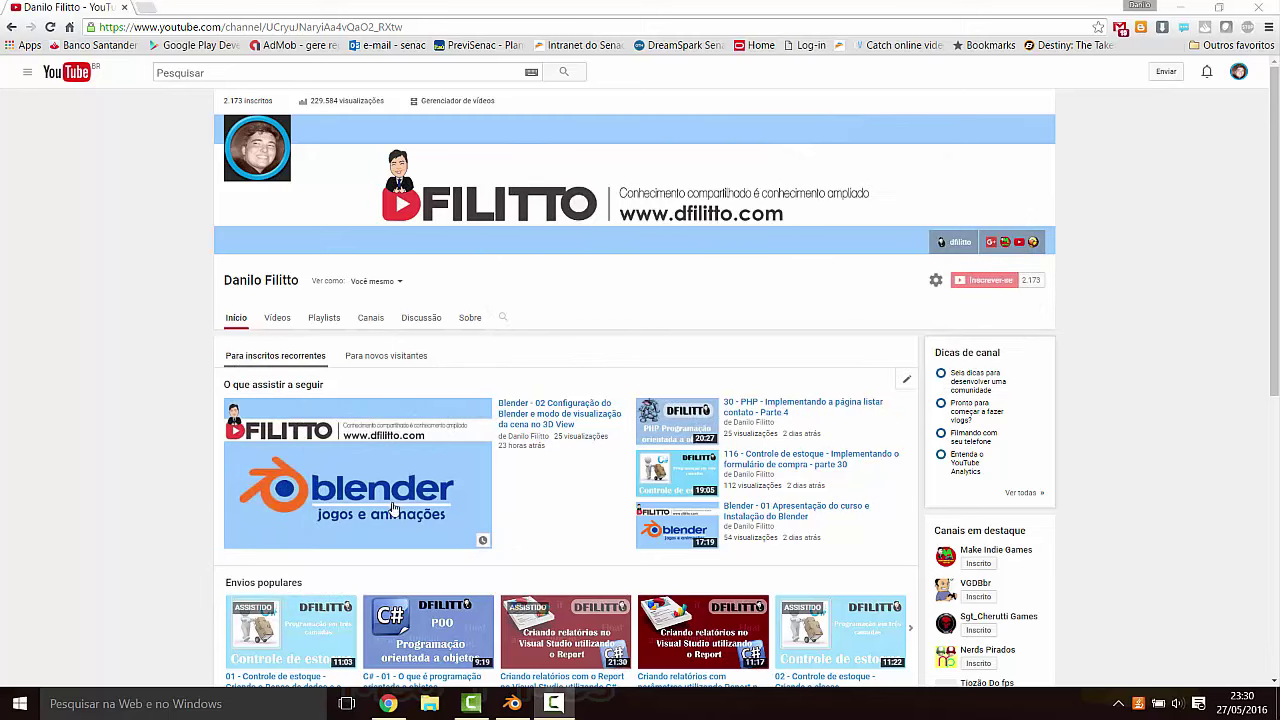
Step: Switch from the YouTube channel page to the Blender window showing the default scene
click(512, 703)
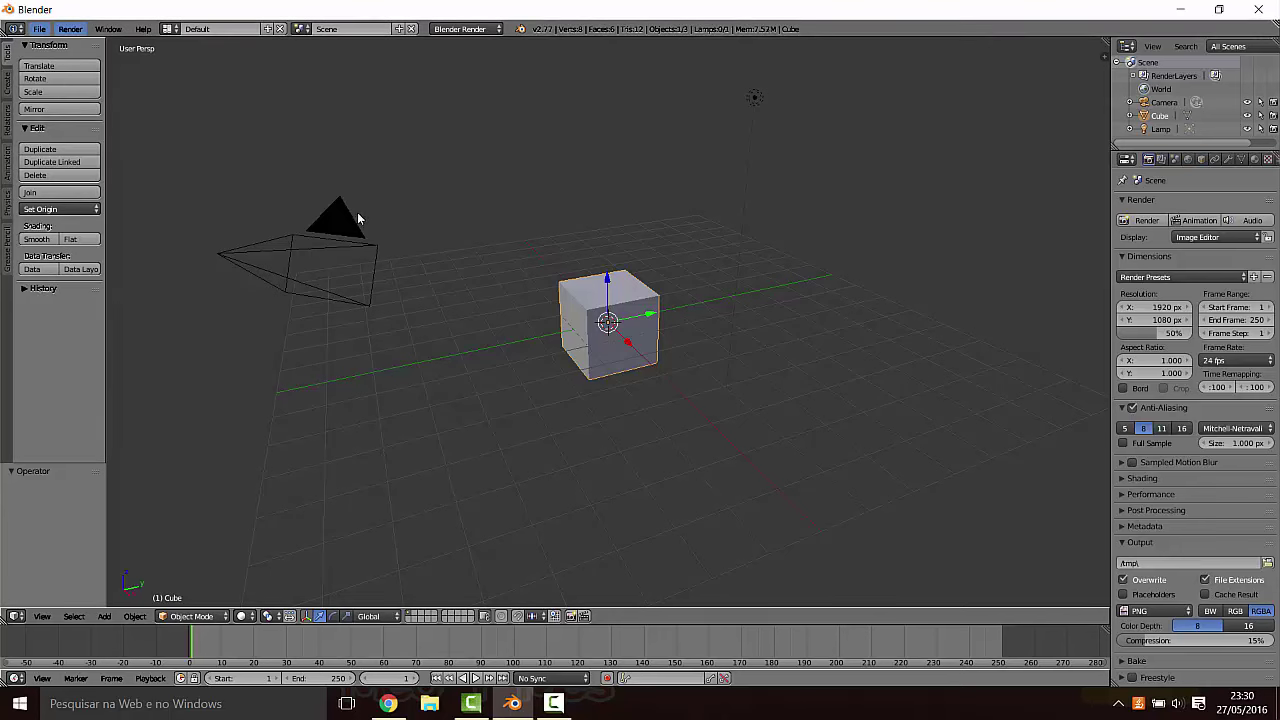
click(41, 34)
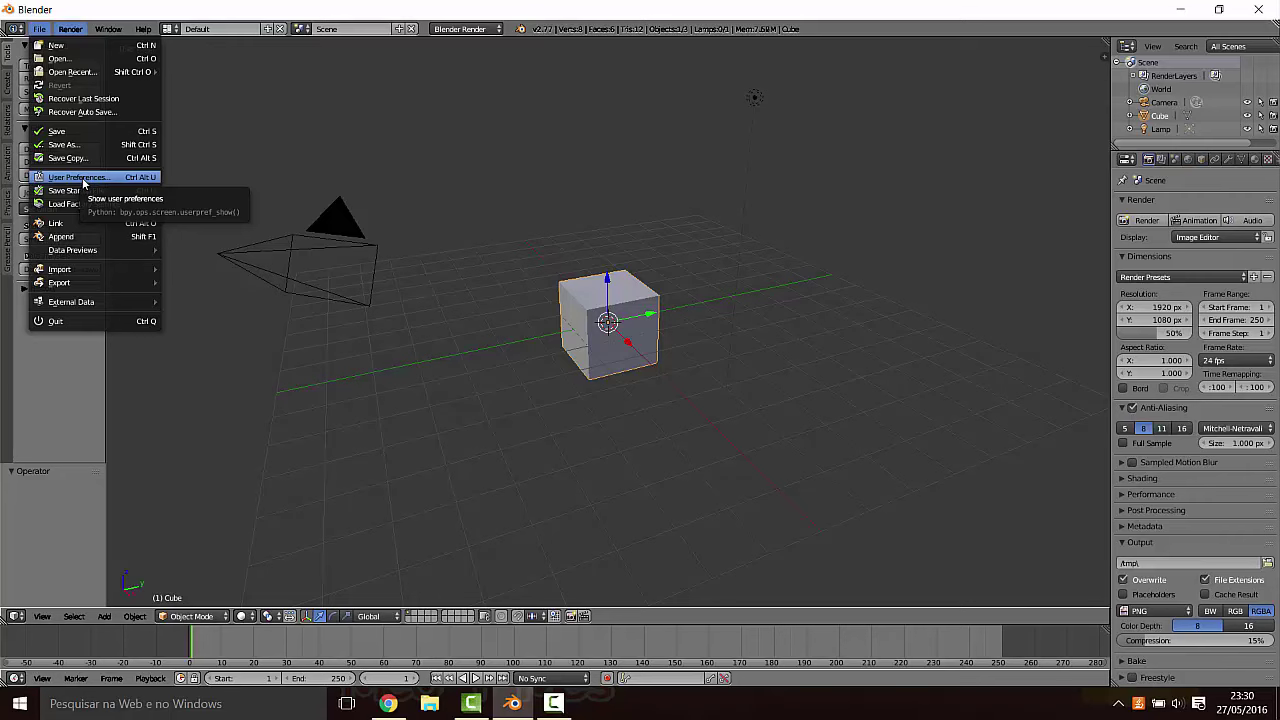
click(85, 180)
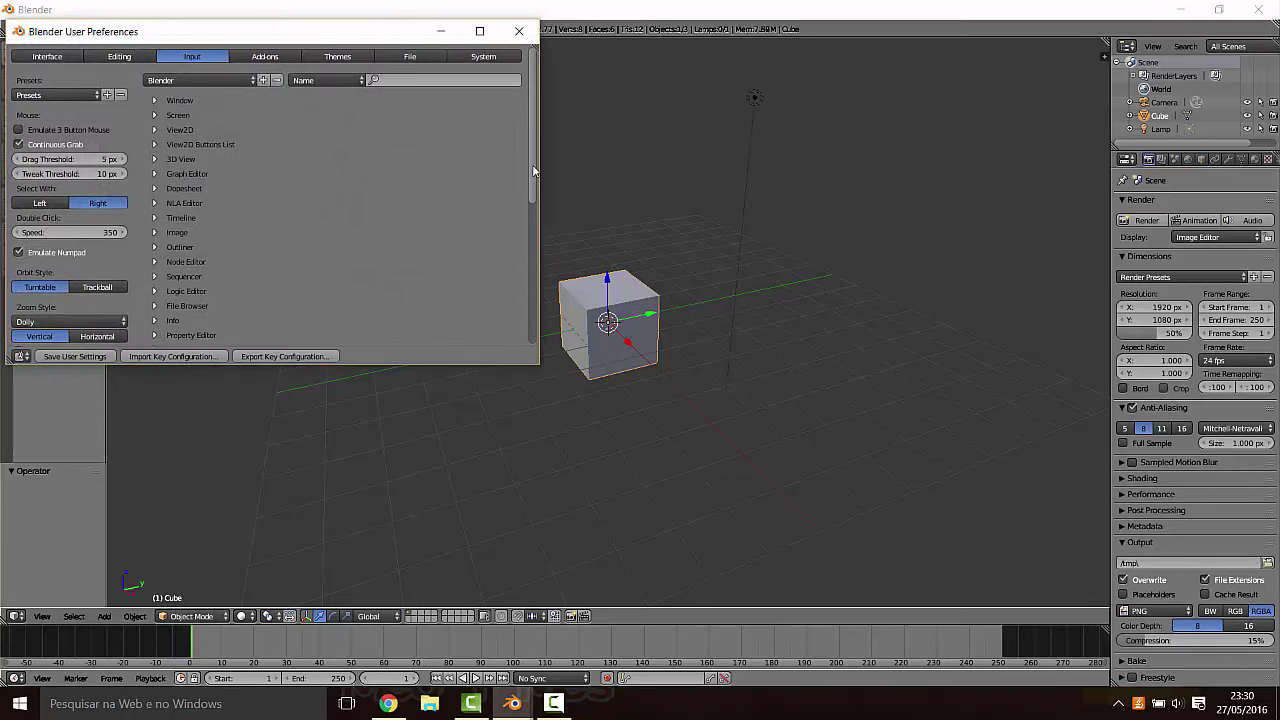
drag(533, 172, 531, 211)
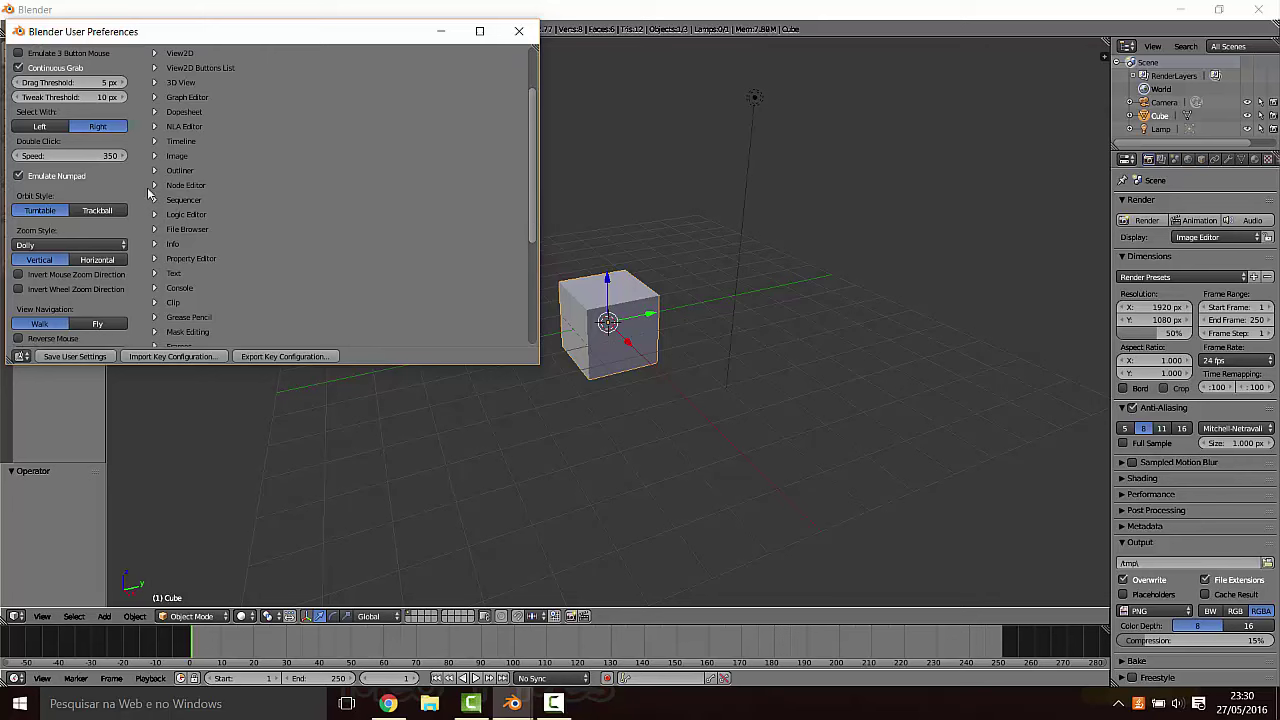
drag(530, 178, 535, 134)
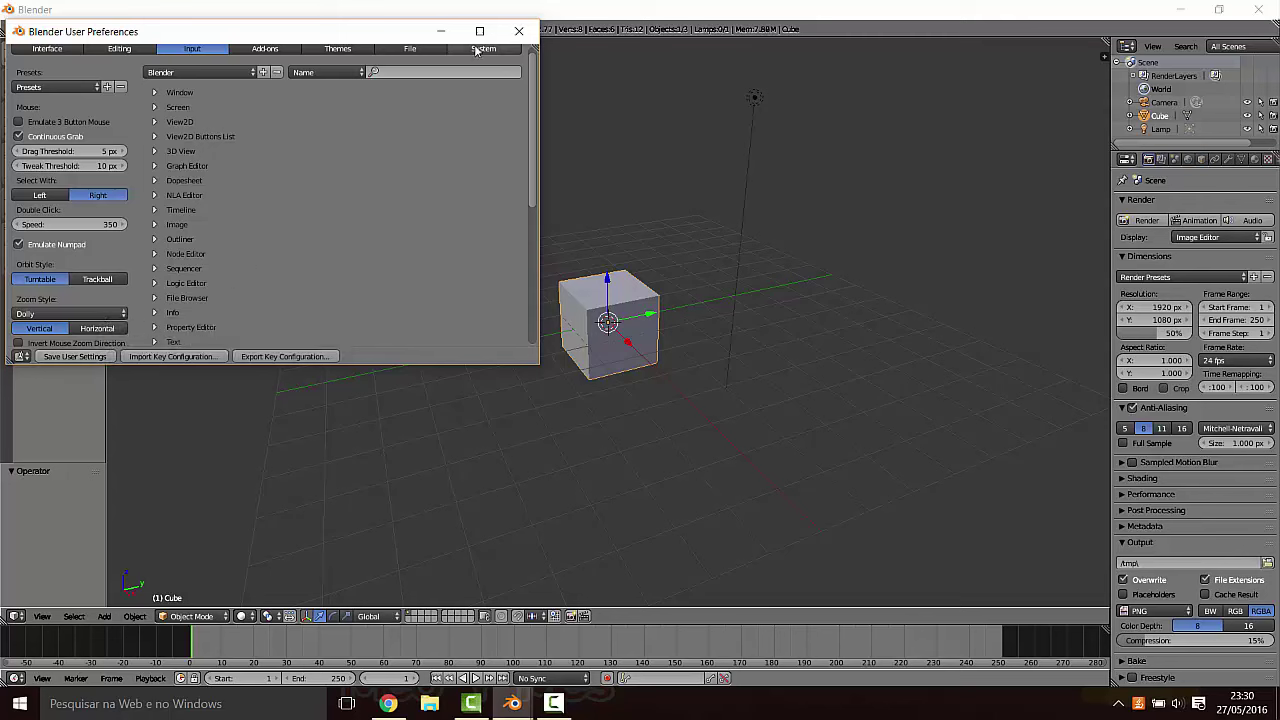
click(519, 31)
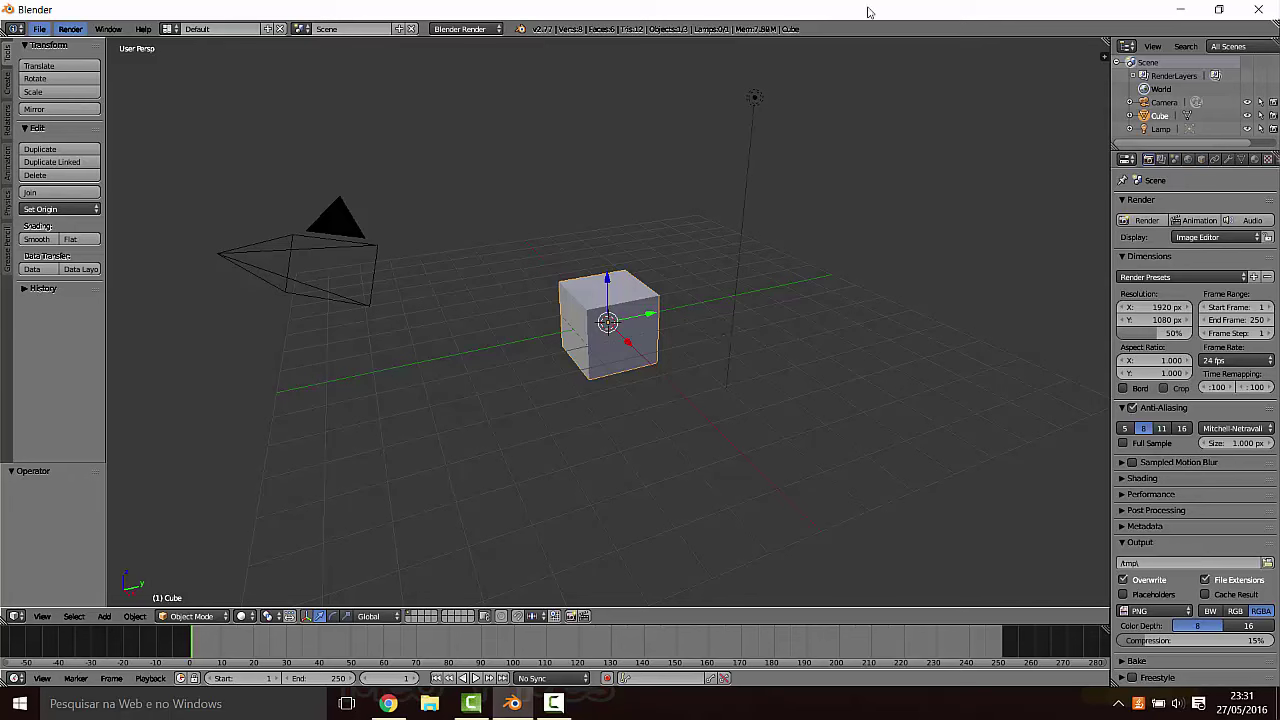
Step: Jump the viewport to a preset view and place the 3D cursor below the cube
click(42, 616)
click(44, 619)
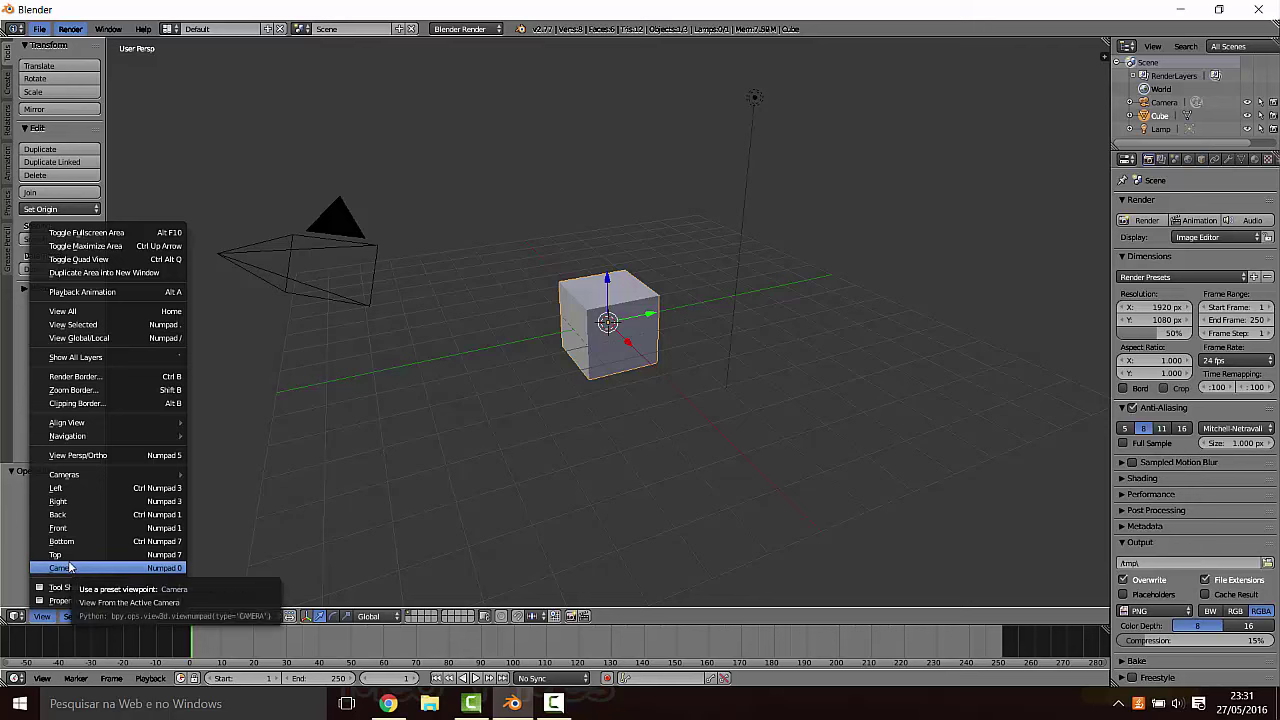
click(69, 488)
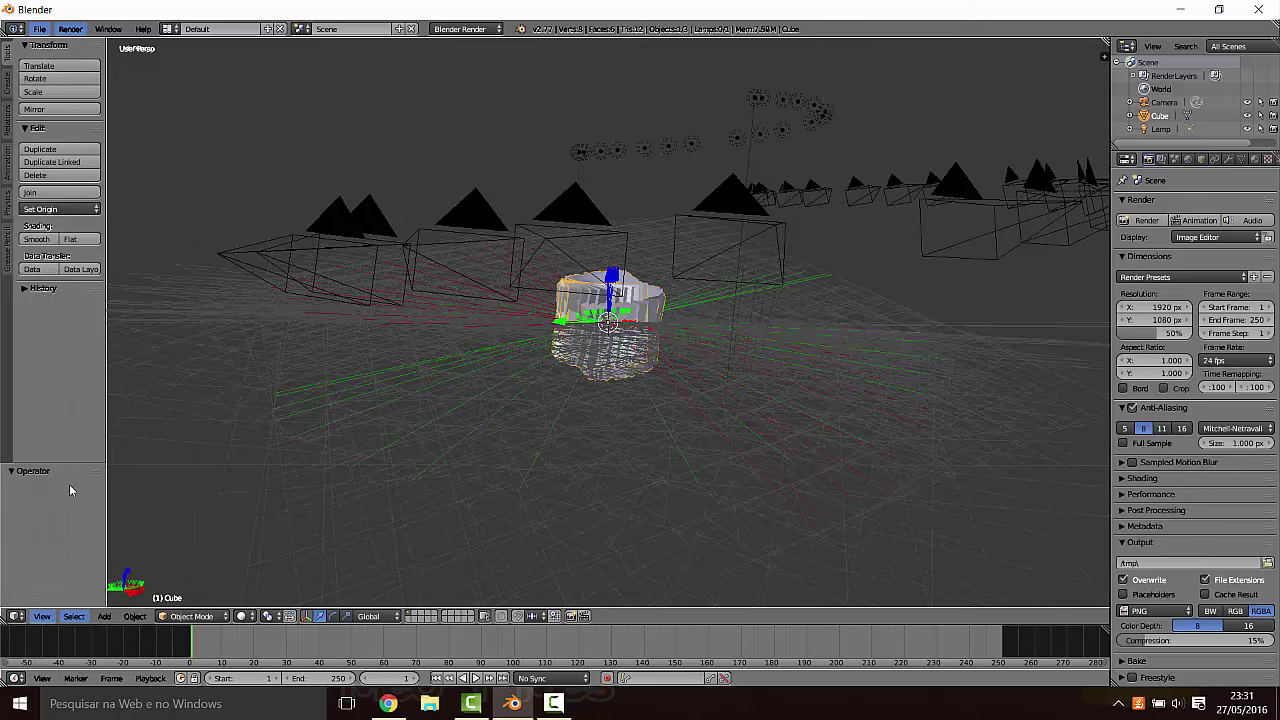
click(554, 418)
Step: Reload the start-up file via File > New and bring the Blender window up full-size
click(40, 29)
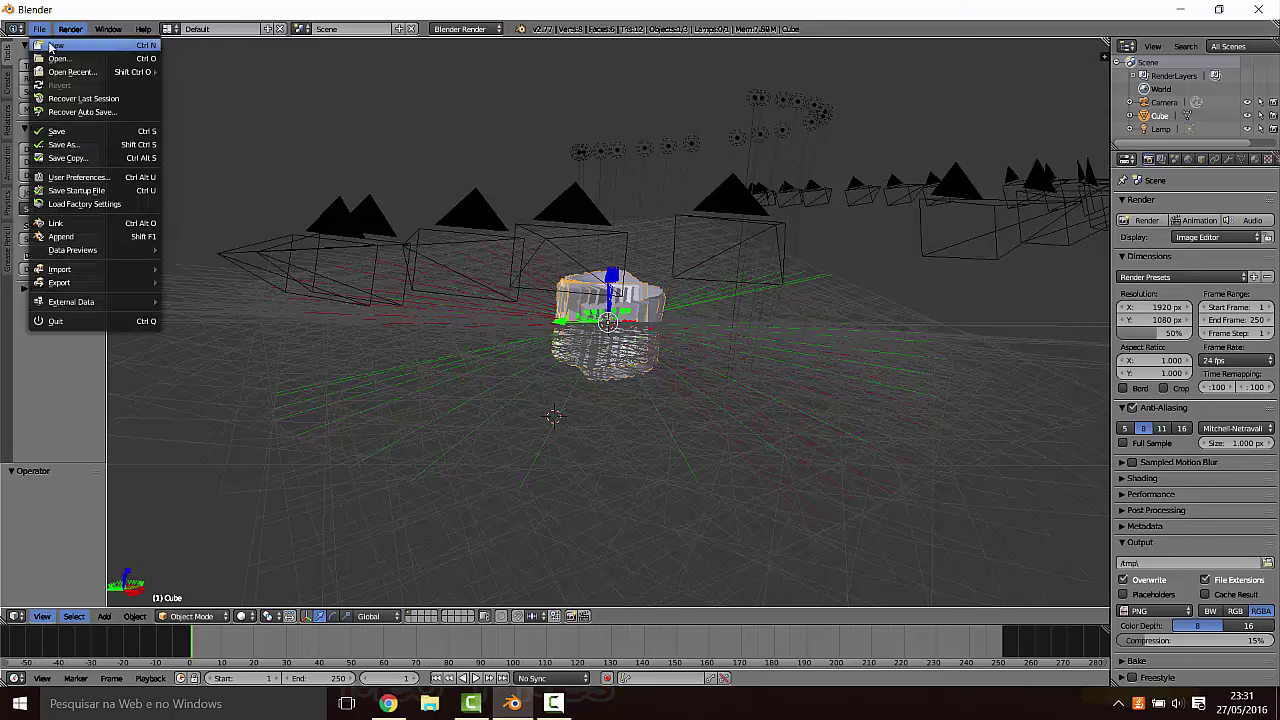
click(51, 47)
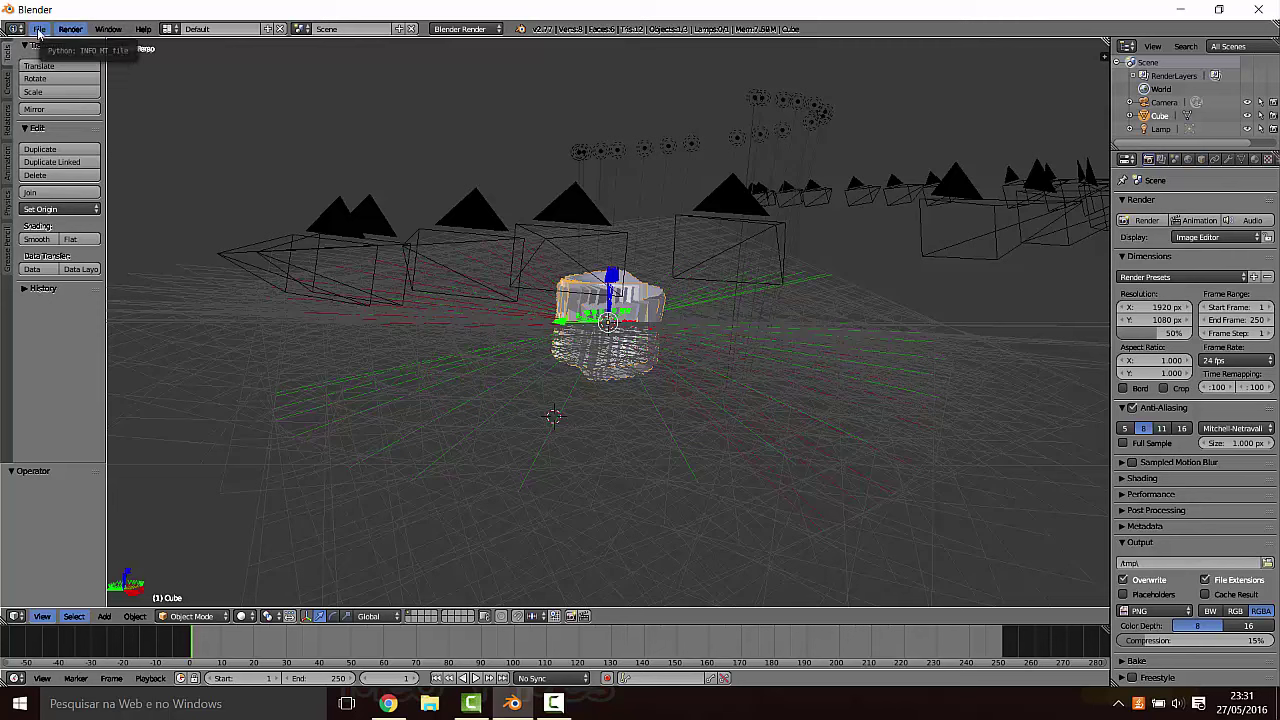
click(39, 31)
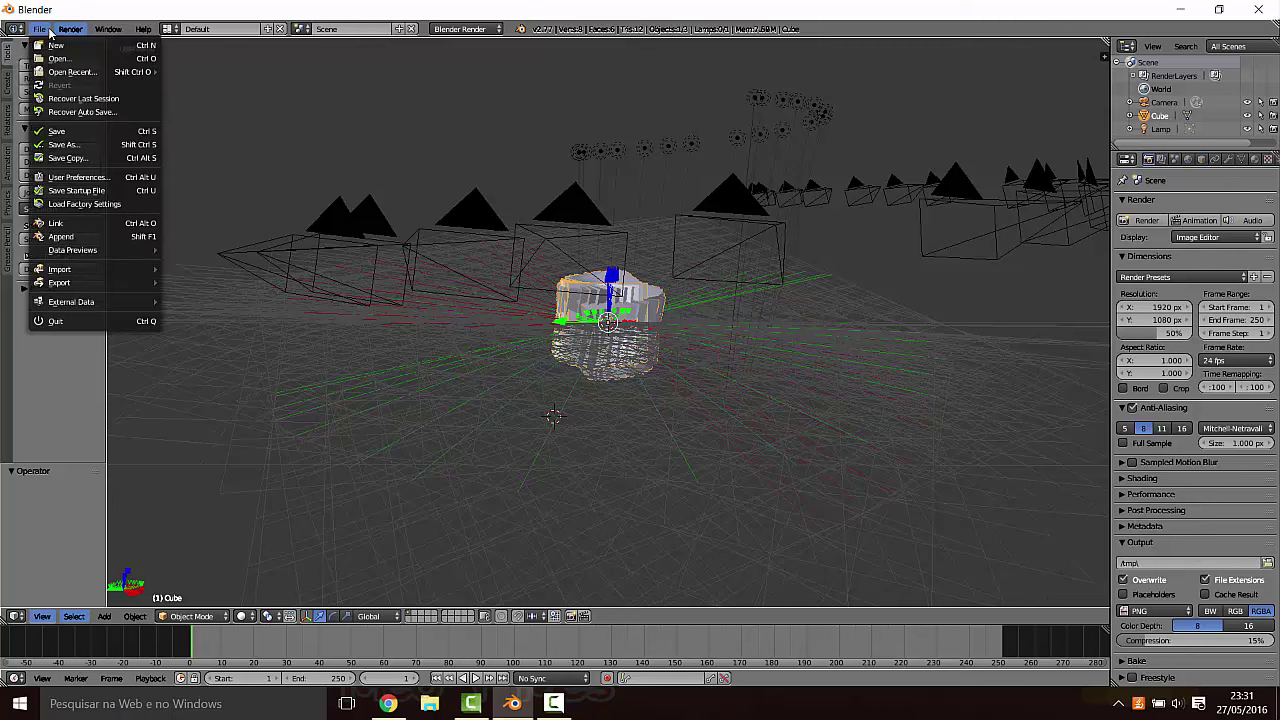
click(52, 45)
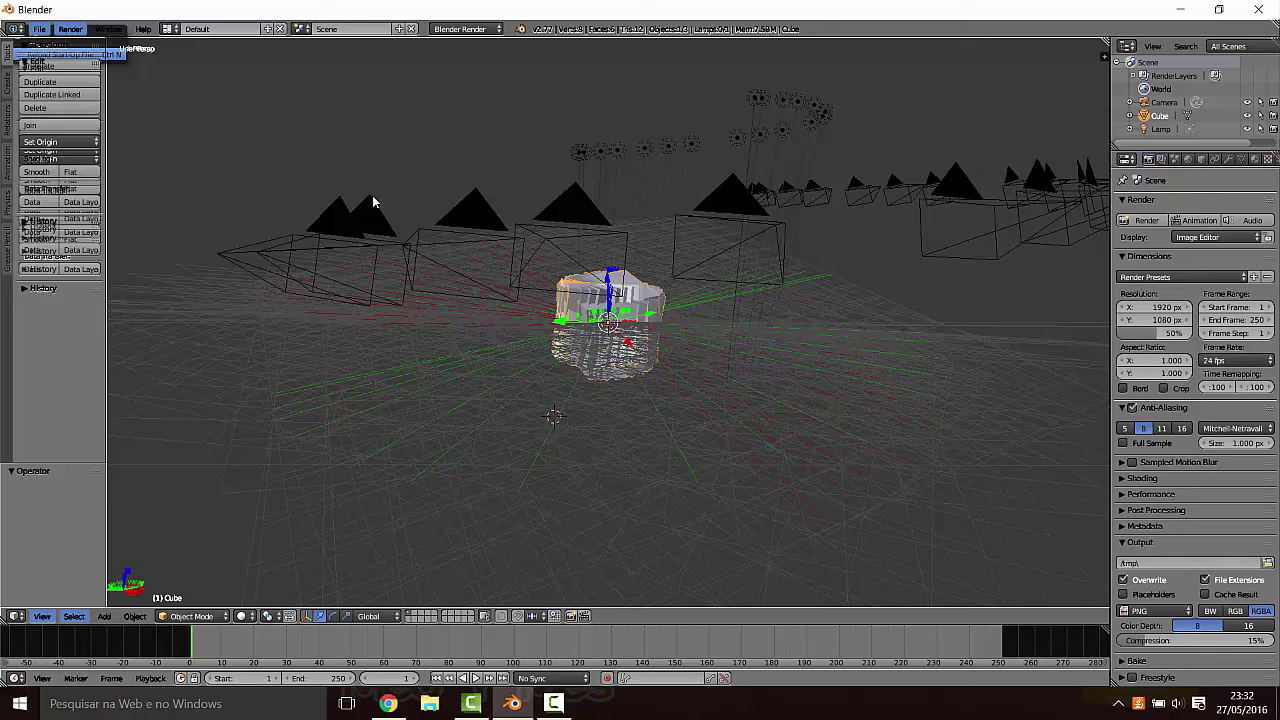
click(555, 703)
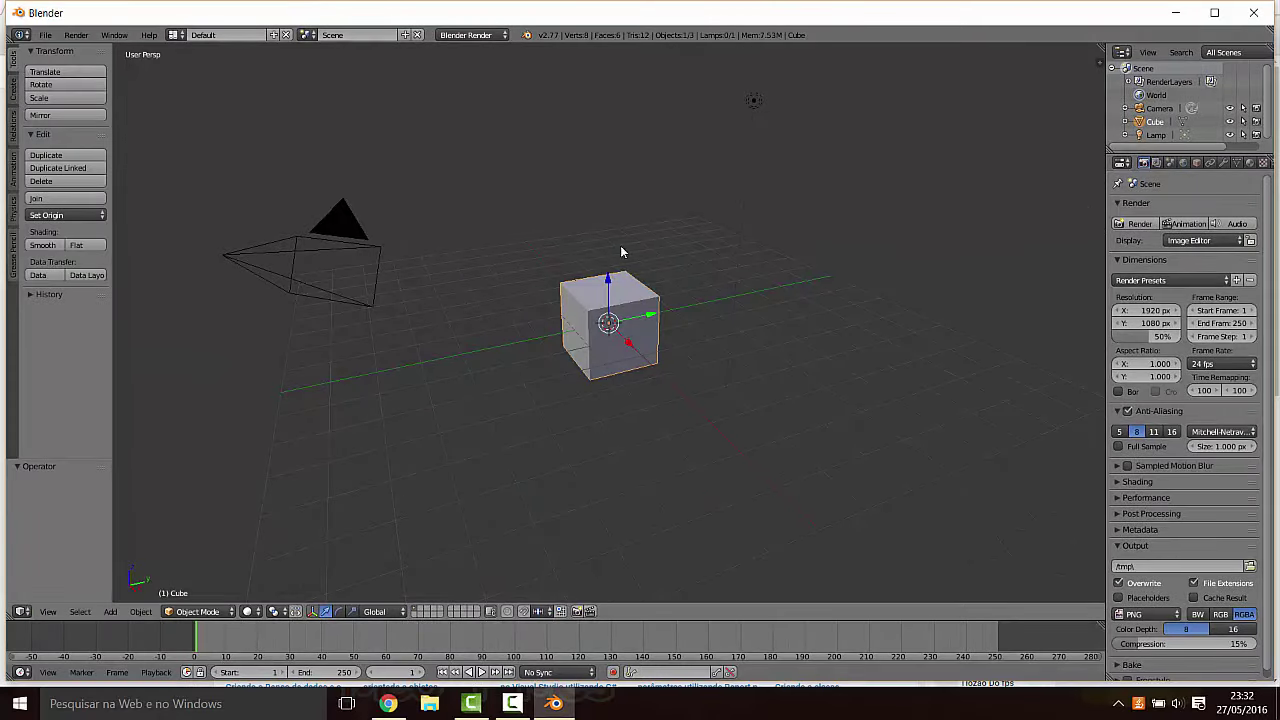
Step: Maximize the Blender window and view the cube from the Left, then the Right
click(1214, 12)
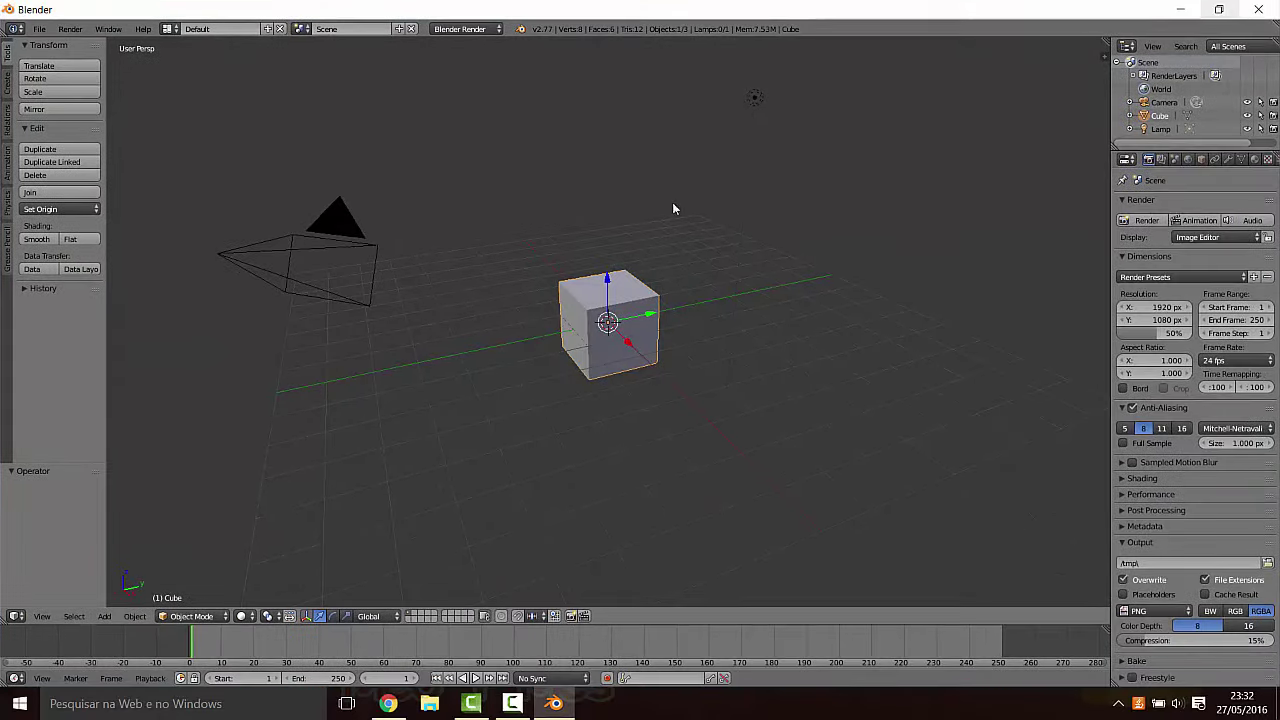
click(41, 616)
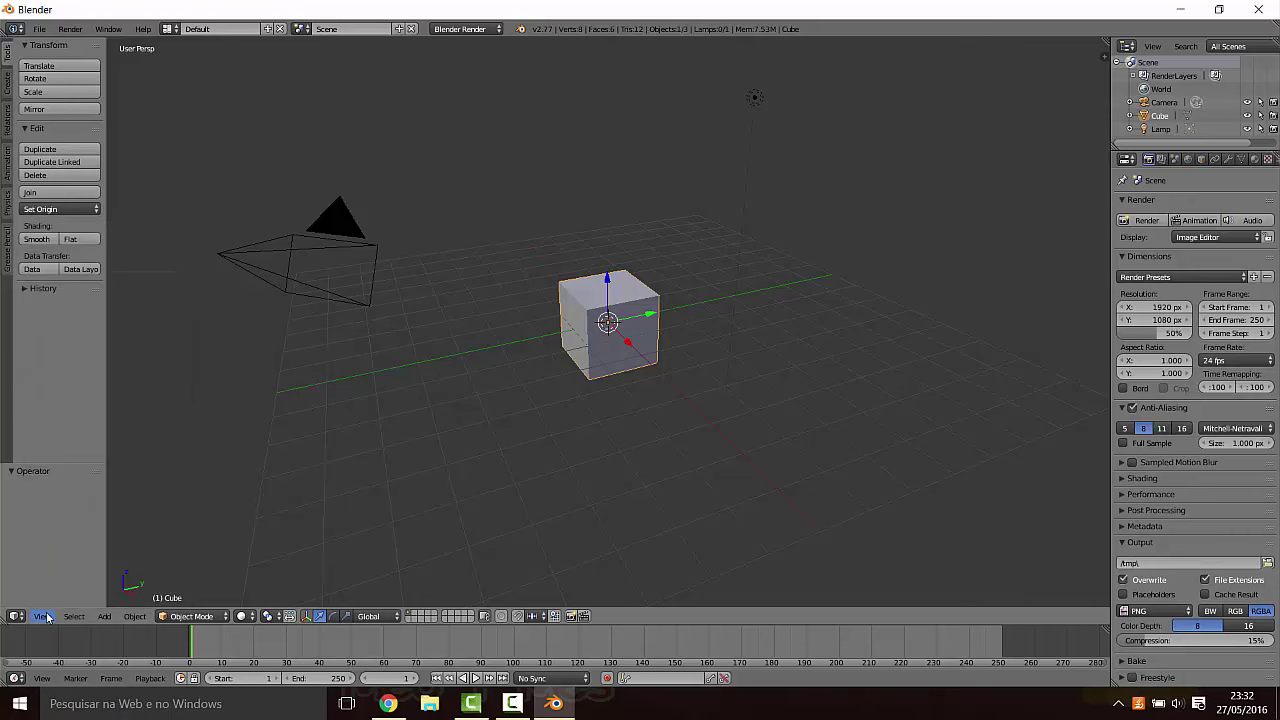
click(42, 616)
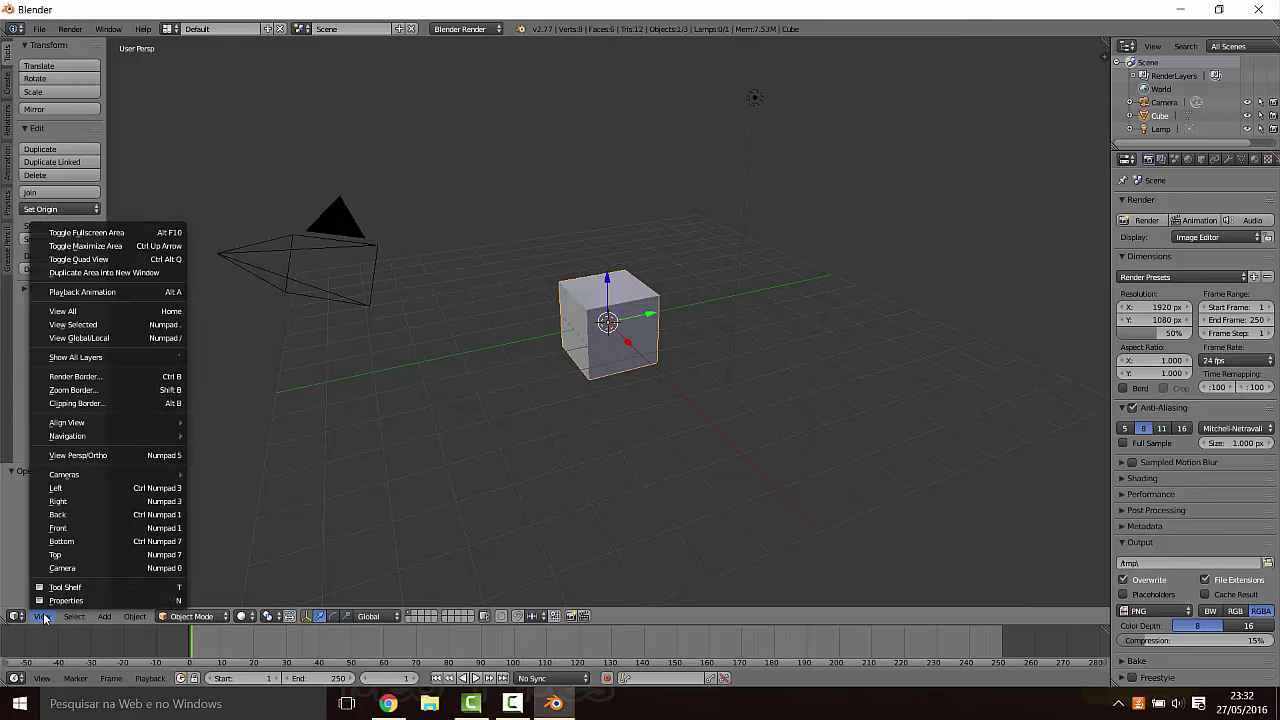
click(80, 492)
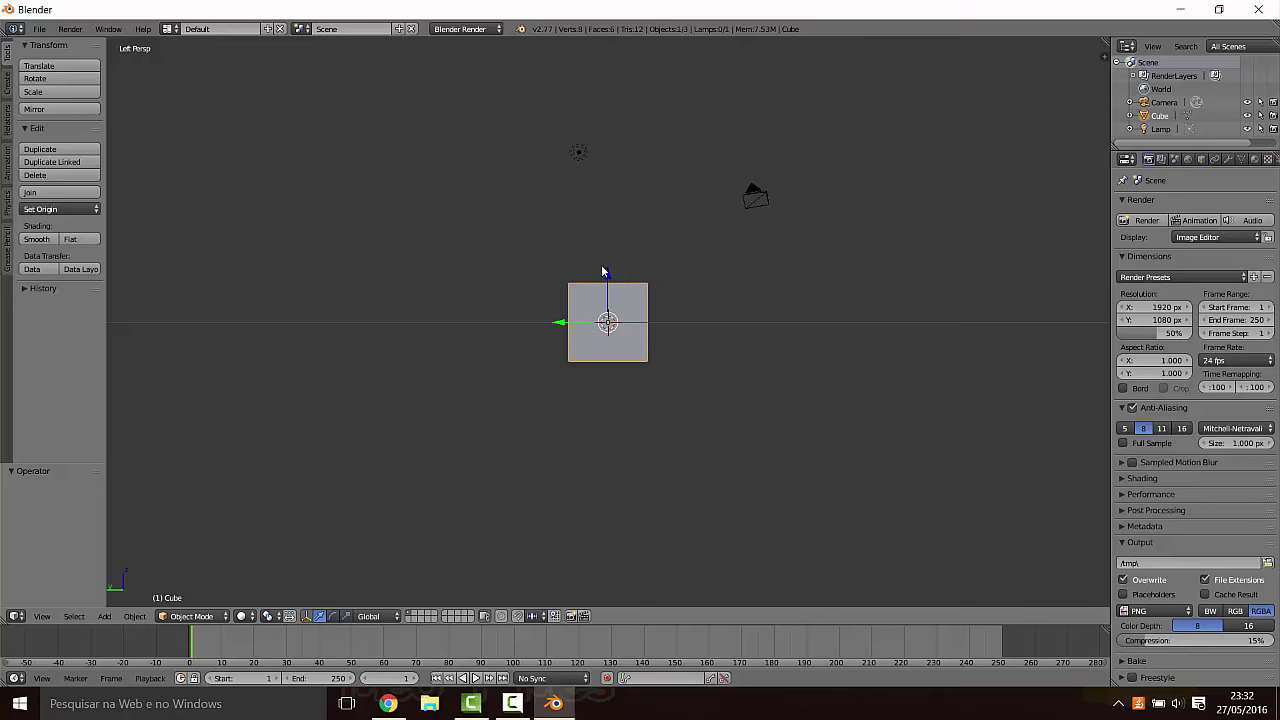
click(42, 616)
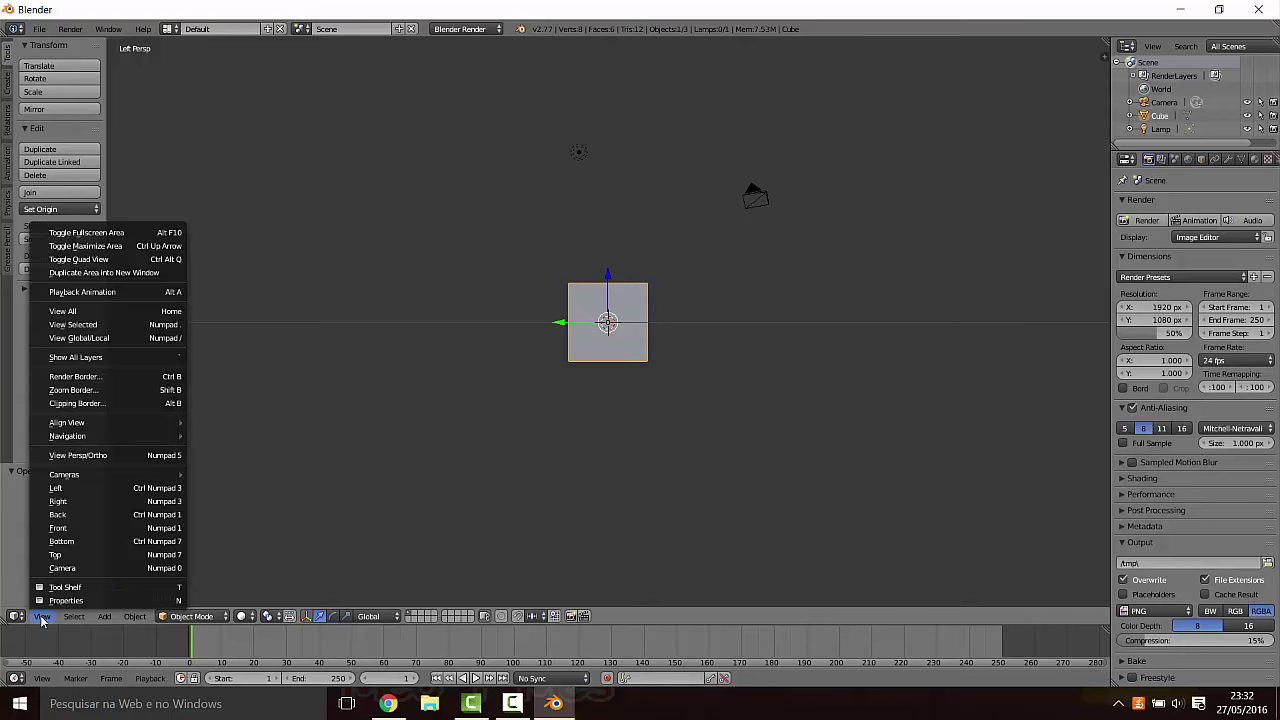
click(72, 501)
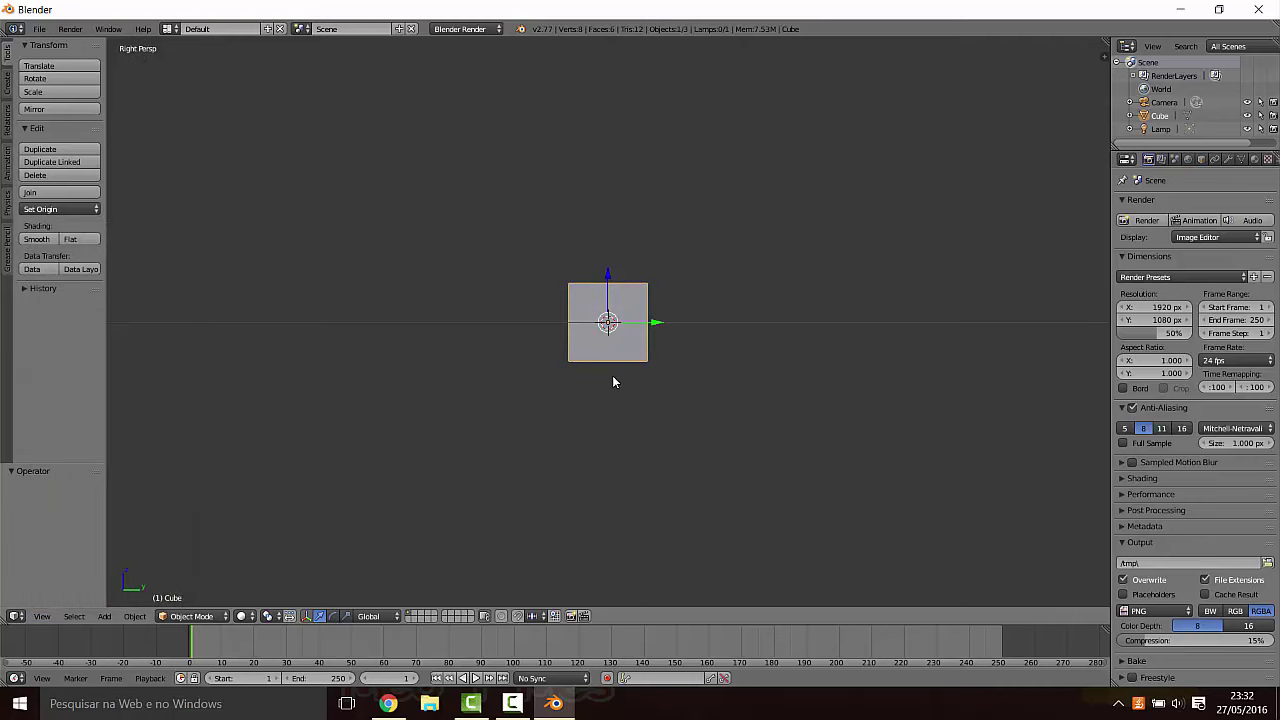
Step: View the scene from the Back and Front, finishing in Camera view
click(42, 616)
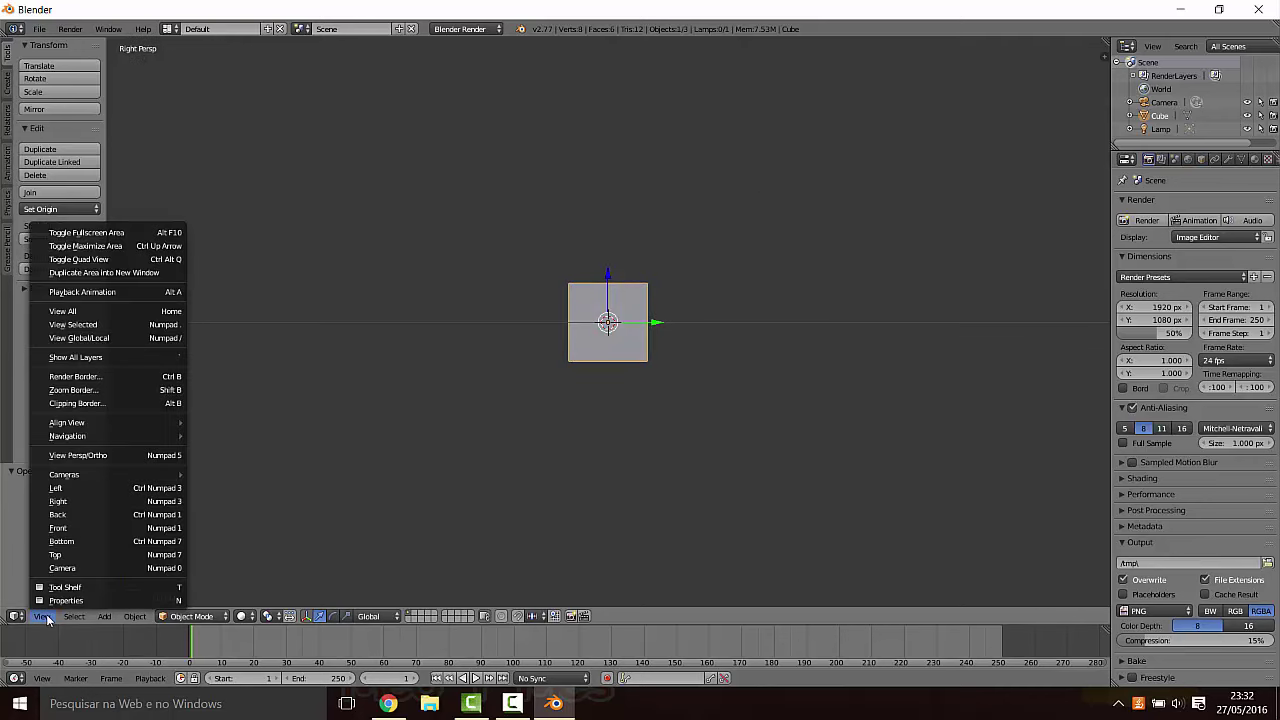
click(78, 514)
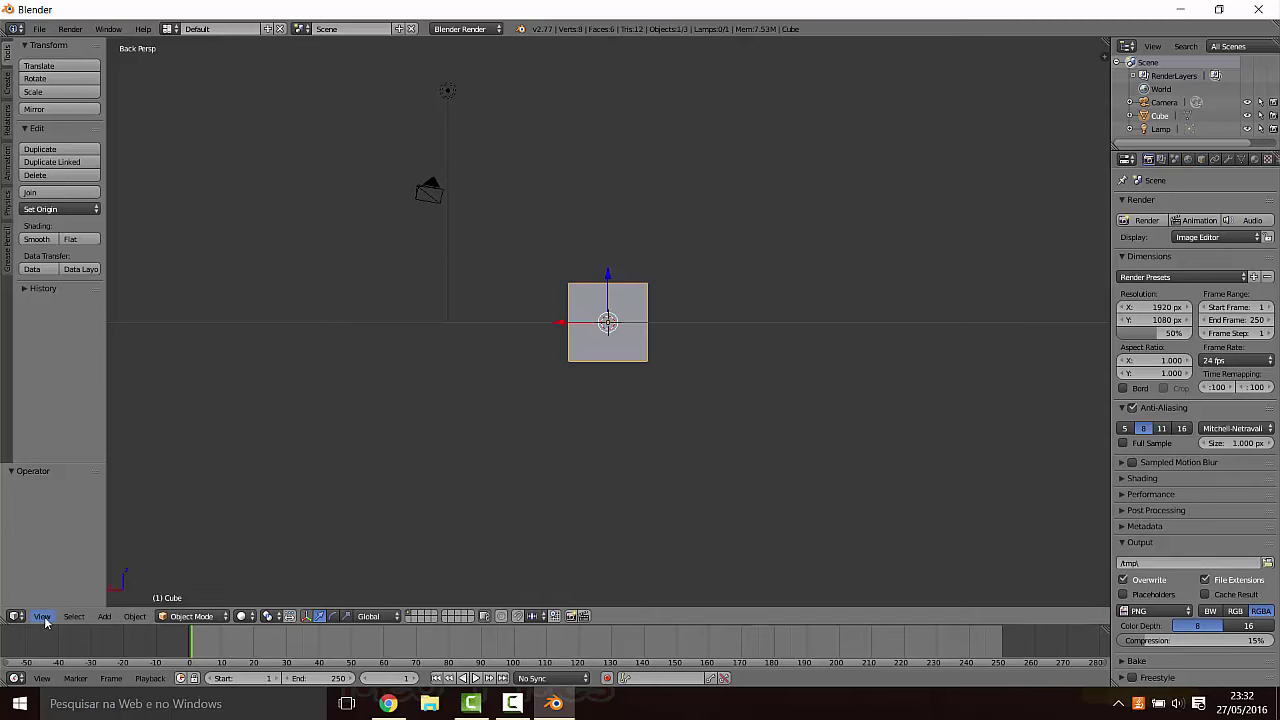
click(42, 616)
click(57, 538)
click(42, 616)
mouse_move(62, 541)
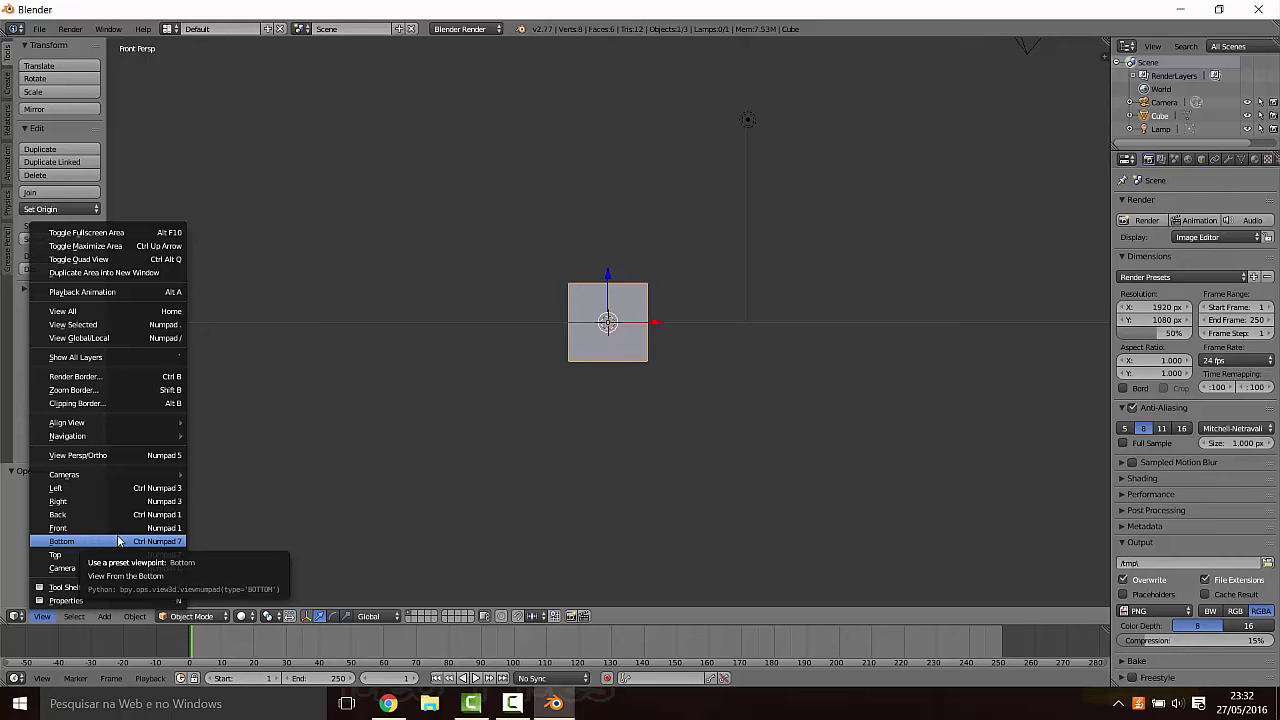
click(42, 616)
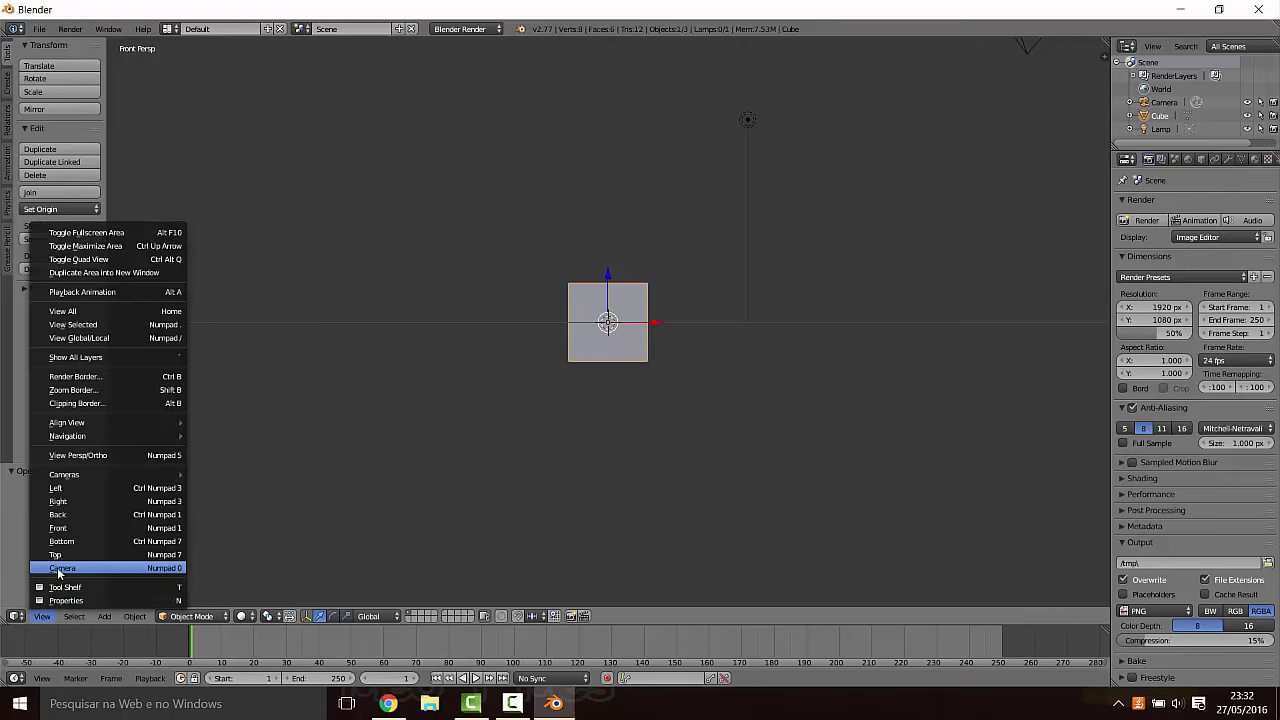
click(60, 568)
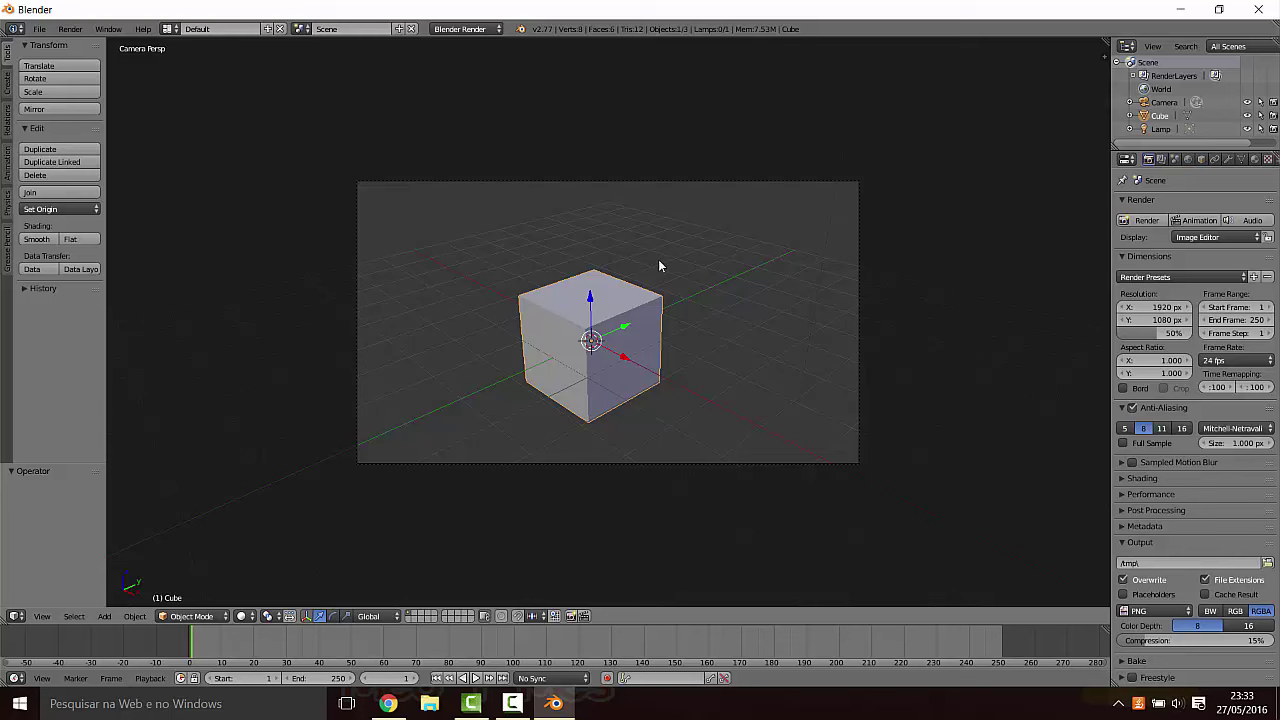
Step: Switch to the Left view, zoom, then orbit into a User Persp angle looking down on the cube
click(41, 617)
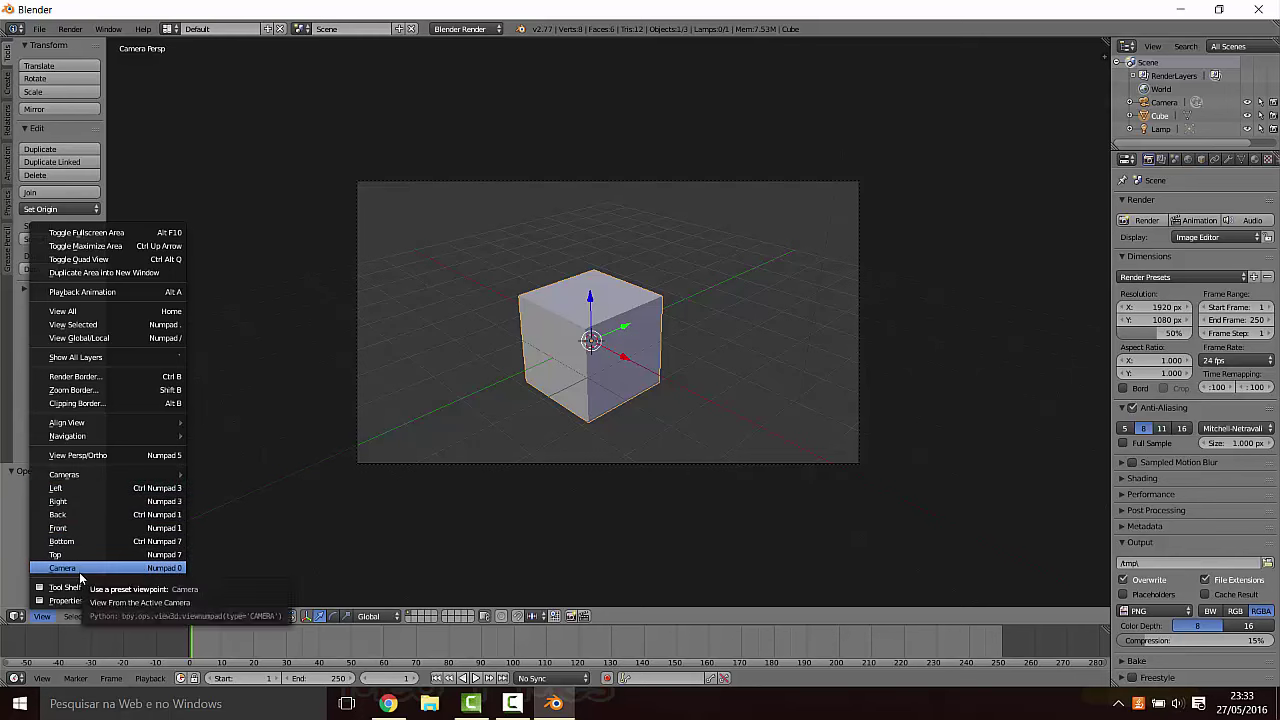
mouse_move(90, 474)
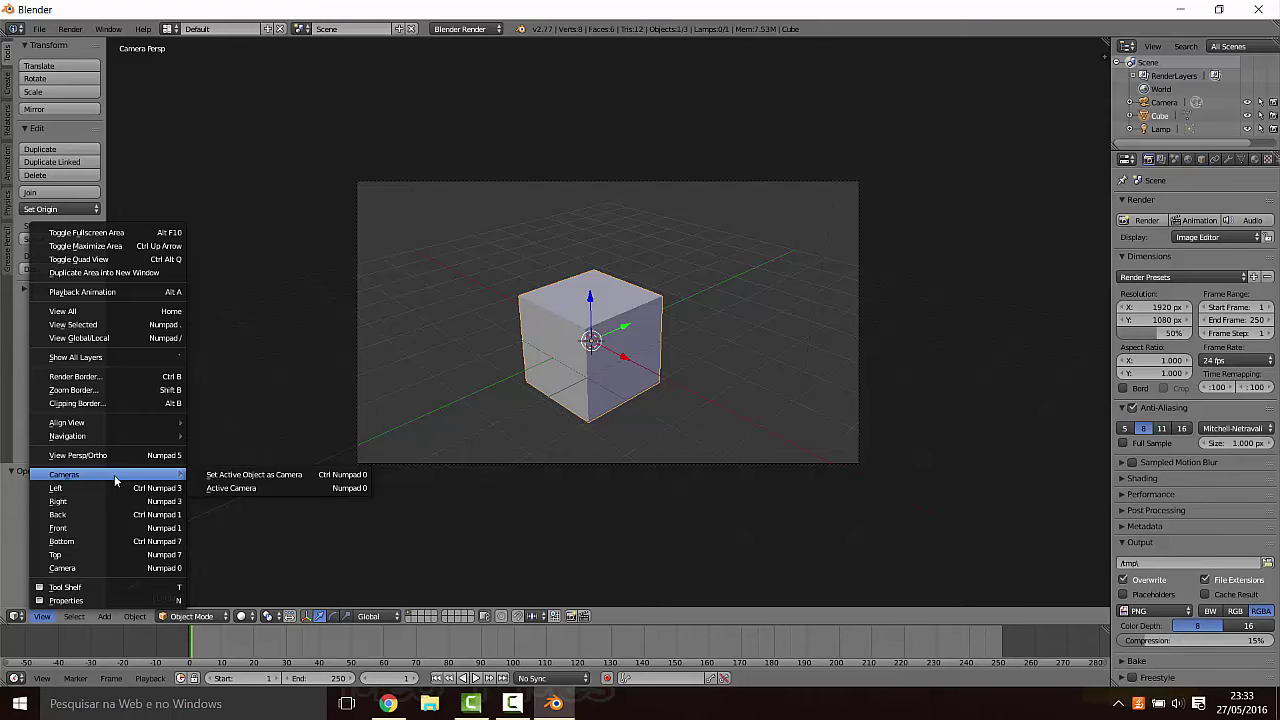
click(112, 488)
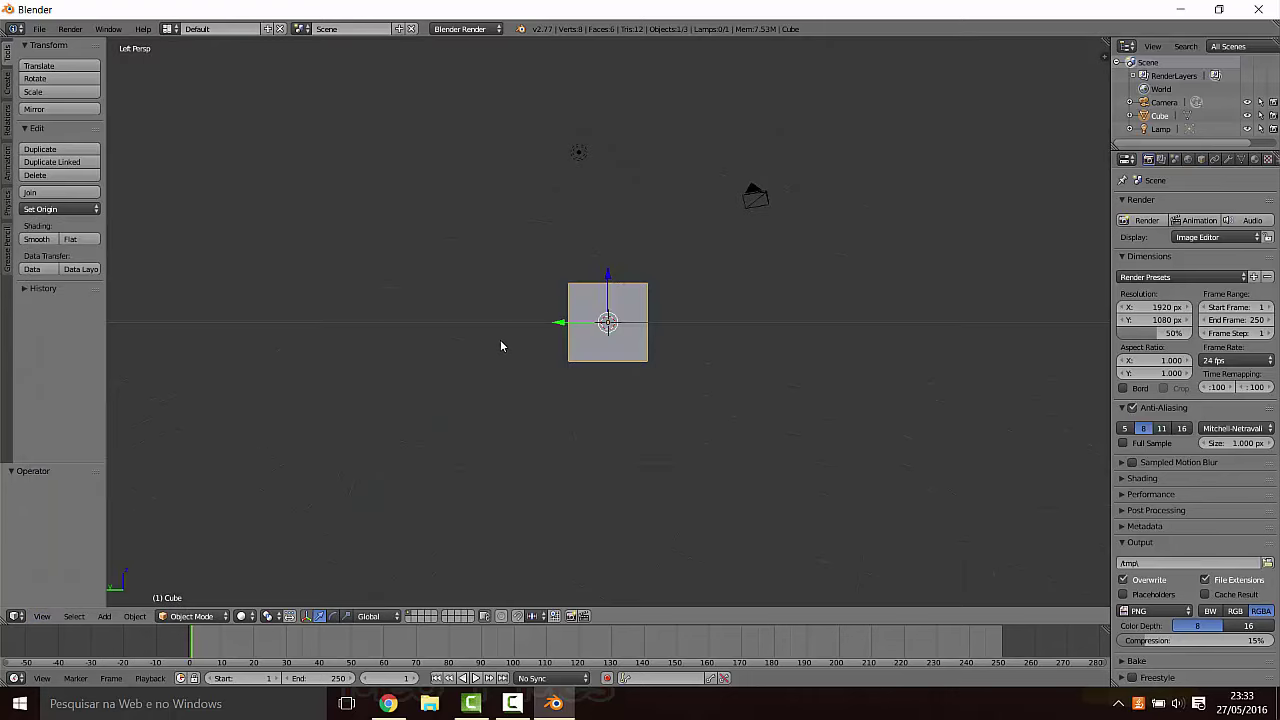
scroll(501, 331, down, 1)
scroll(502, 322, up, 2)
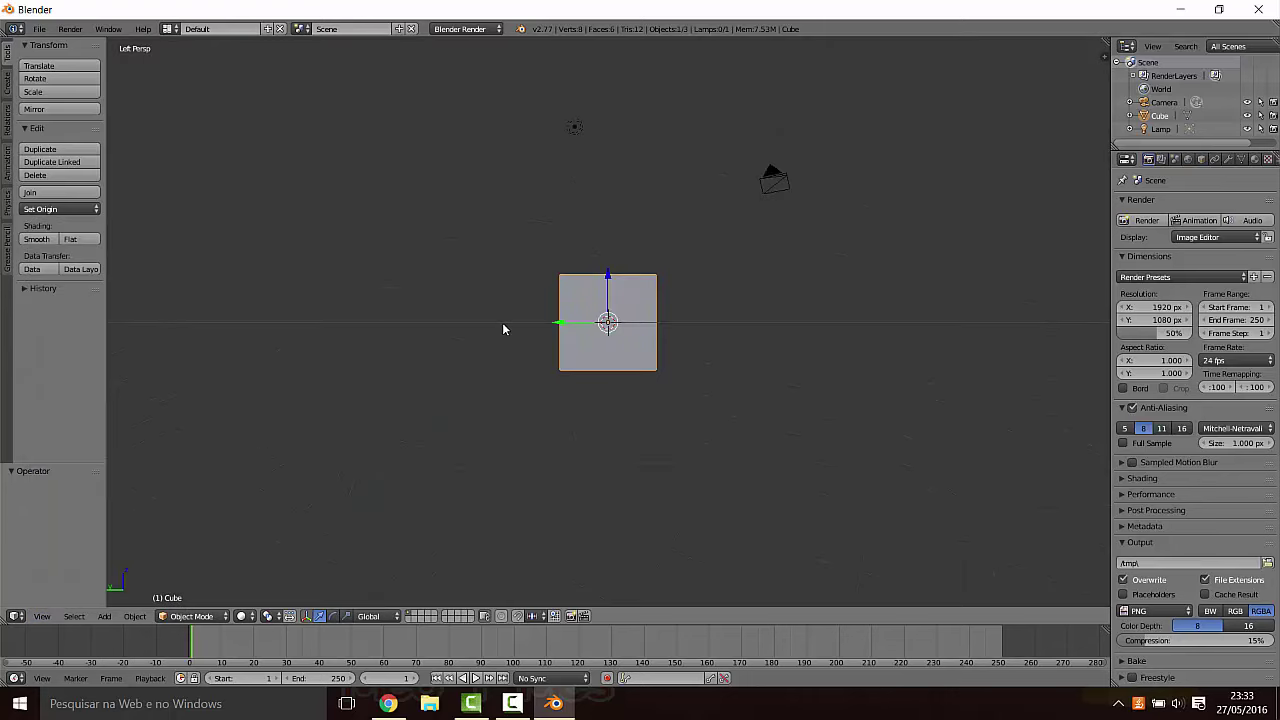
middle_drag(502, 316, 384, 376)
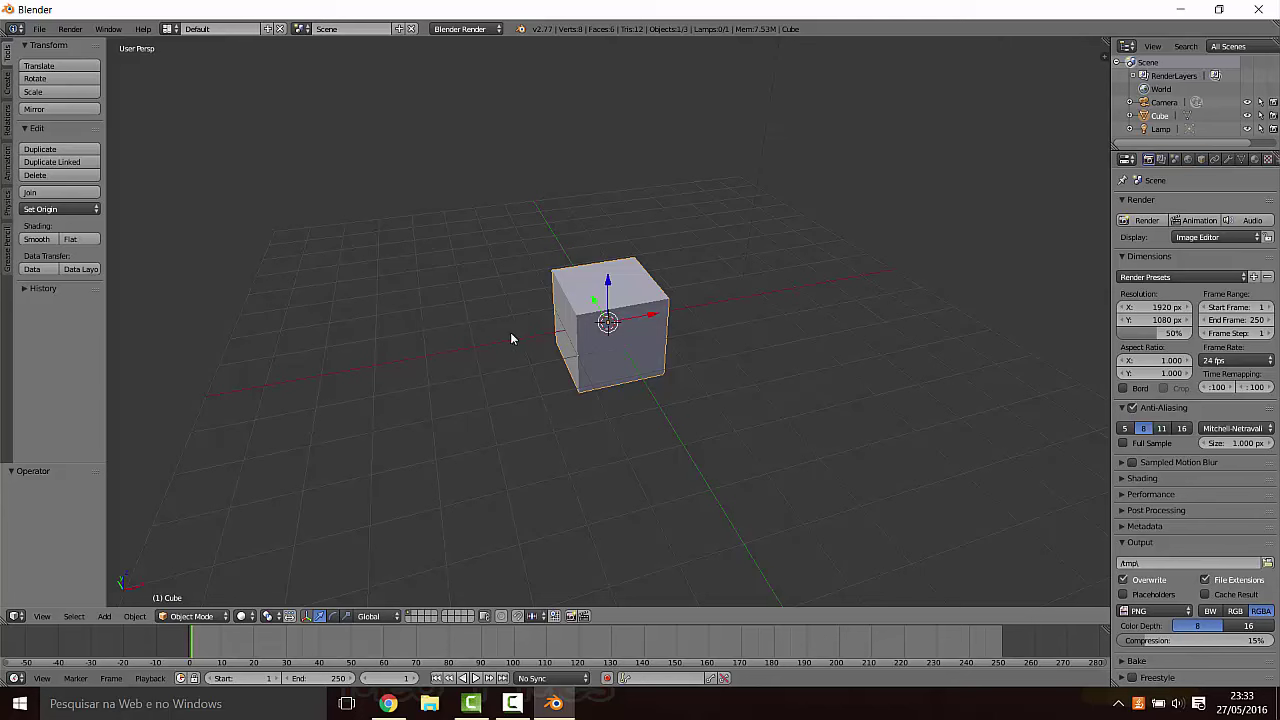
Step: After several trial placements, set the 3D cursor on the grid lower-left of the cube
click(344, 323)
click(678, 204)
click(307, 199)
click(270, 338)
click(263, 466)
click(563, 500)
click(880, 521)
scroll(782, 474, down, 2)
click(548, 443)
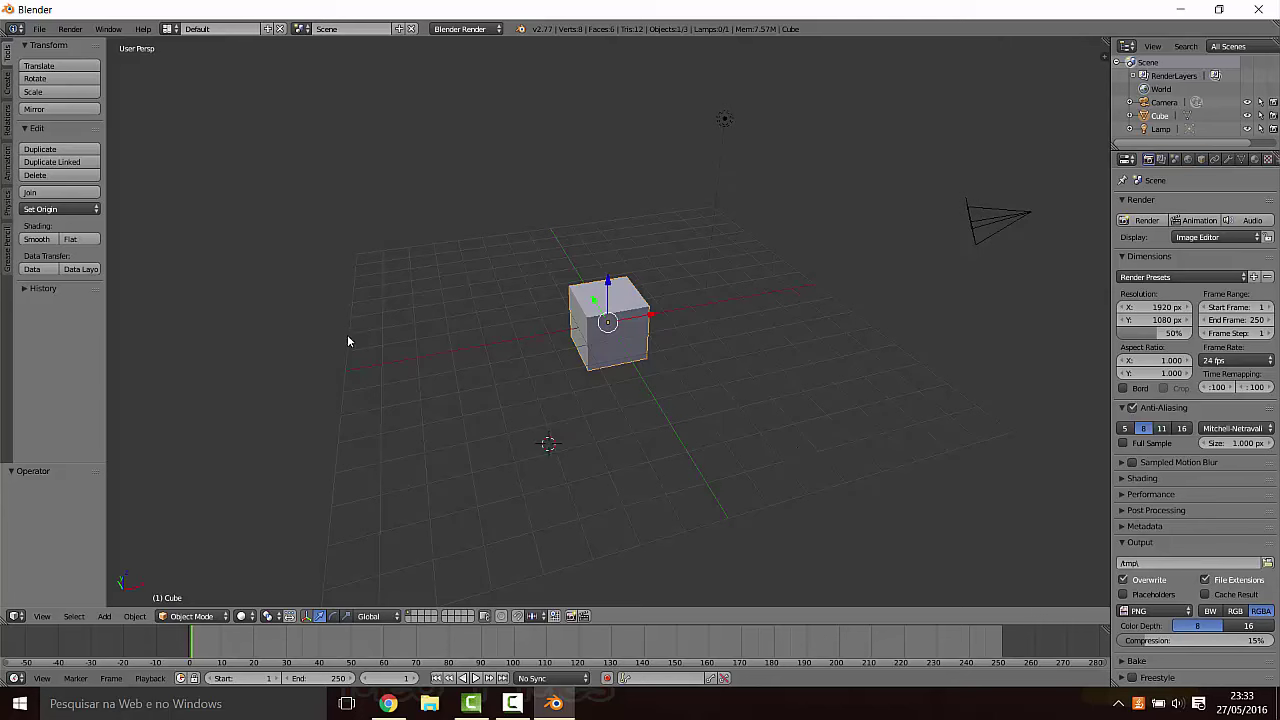
click(363, 273)
click(433, 487)
key(shift+s)
key(shift+s)
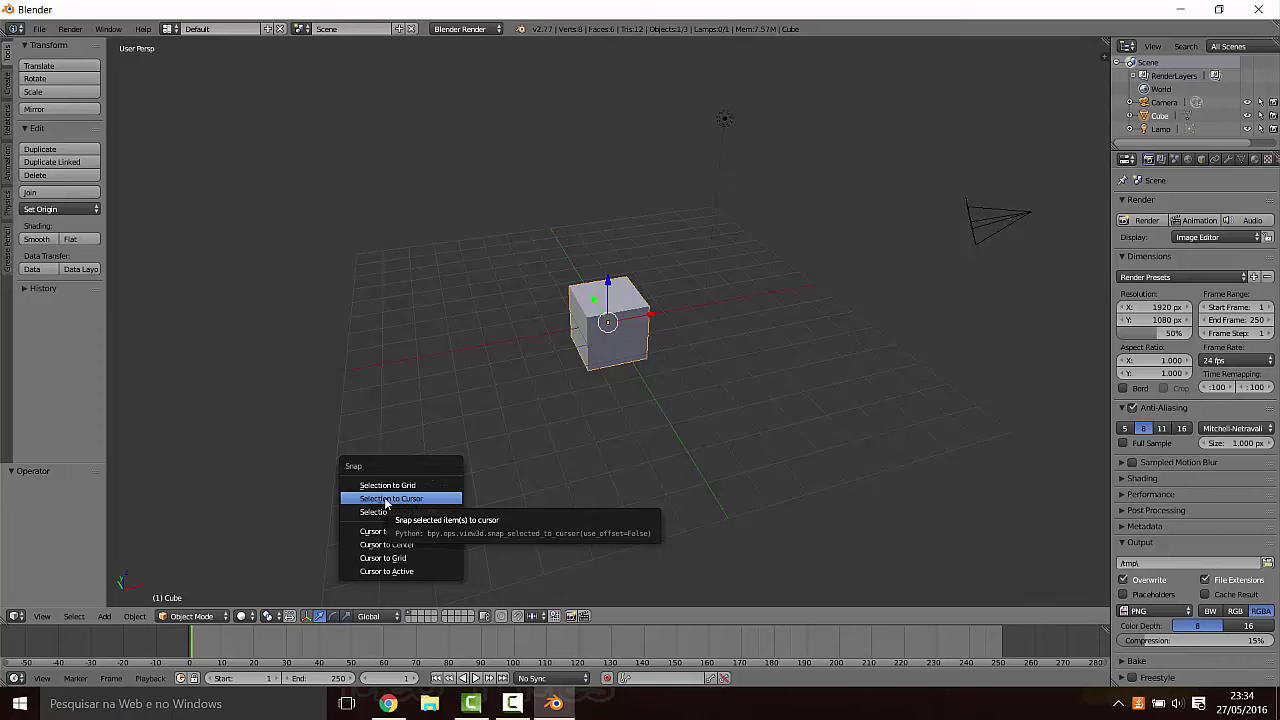
Step: Snap the cube to the lower-left cursor, then to a new cursor spot above the grid
click(390, 499)
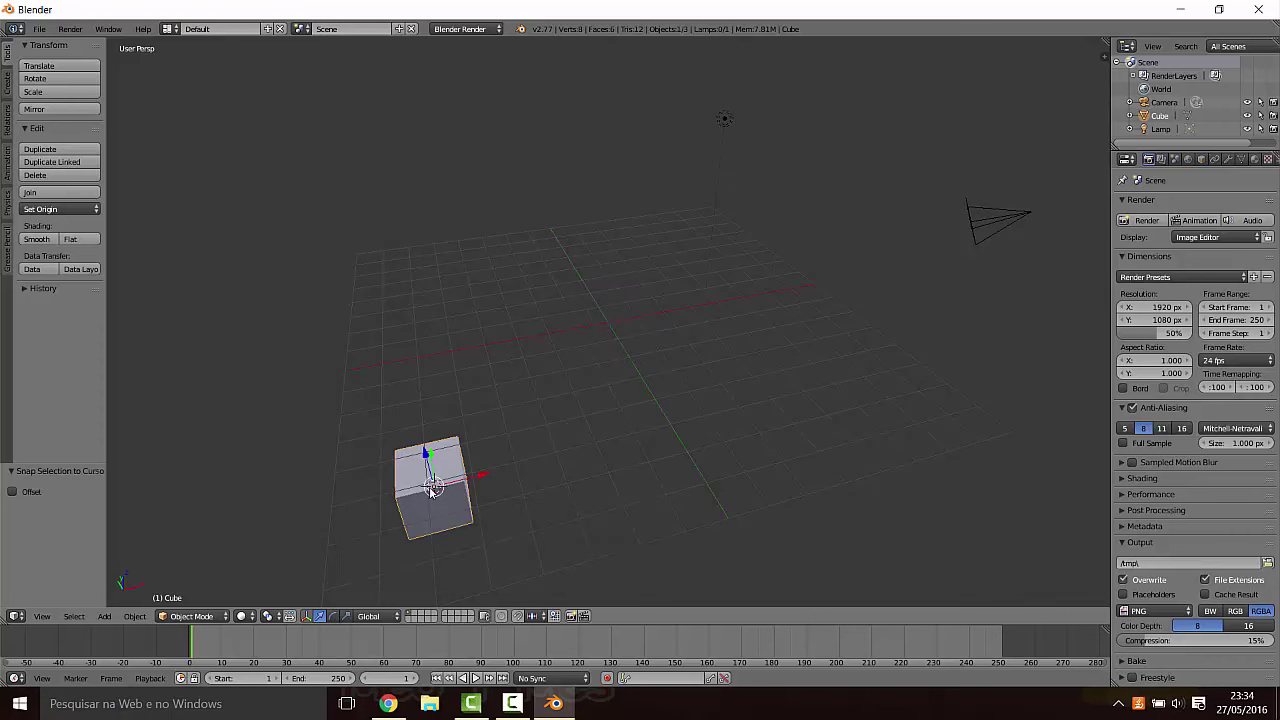
scroll(534, 552, down, 2)
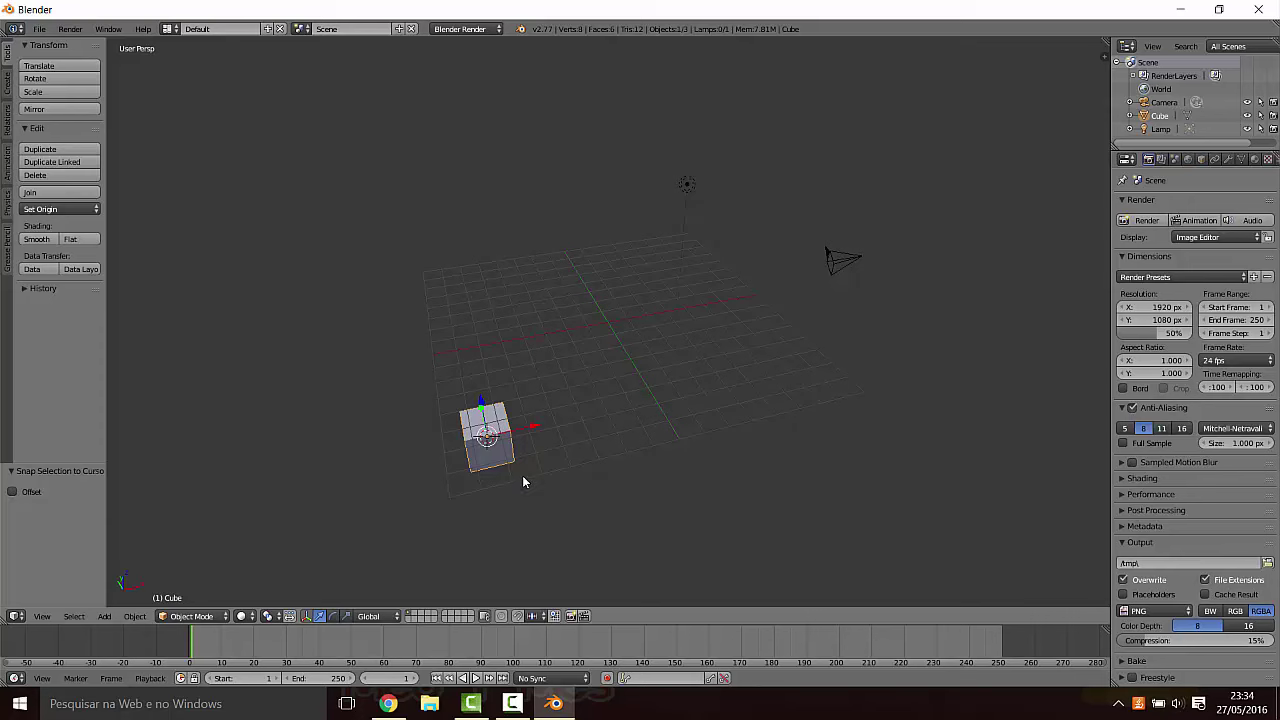
mouse_move(538, 444)
middle_down()
mouse_move(514, 337)
mouse_move(443, 391)
mouse_move(455, 390)
middle_up()
click(661, 257)
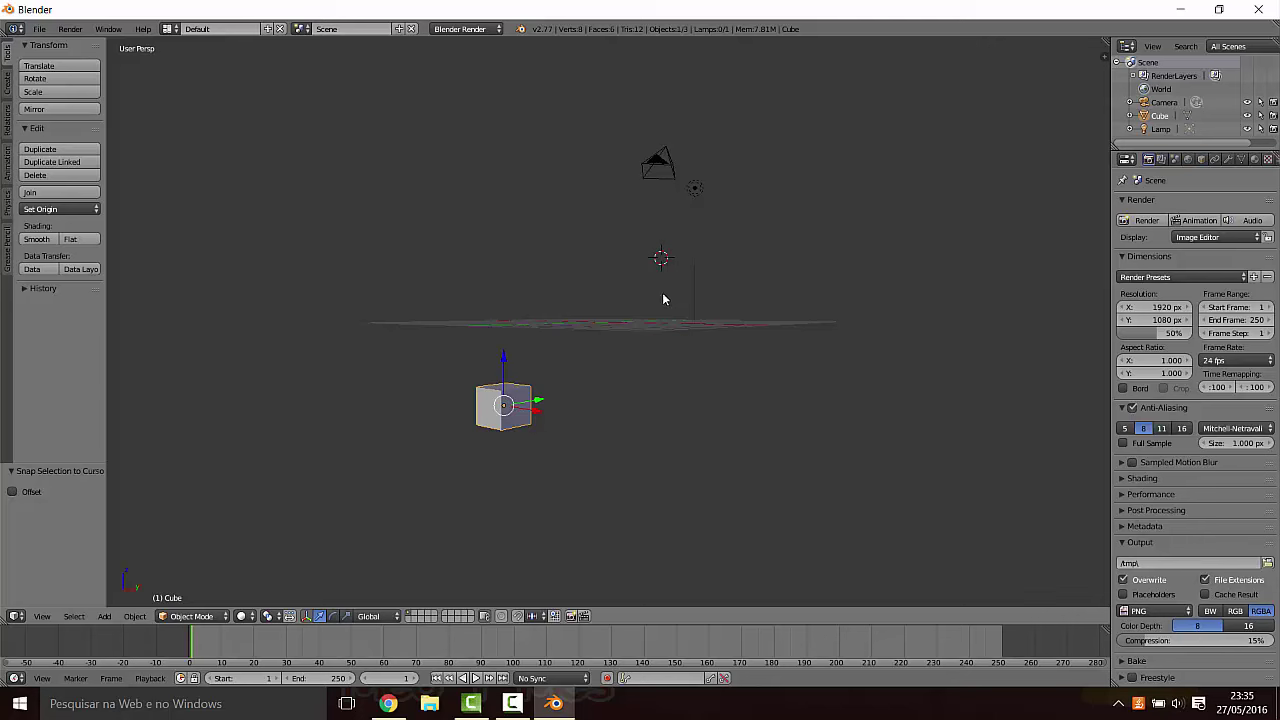
key(shift+s)
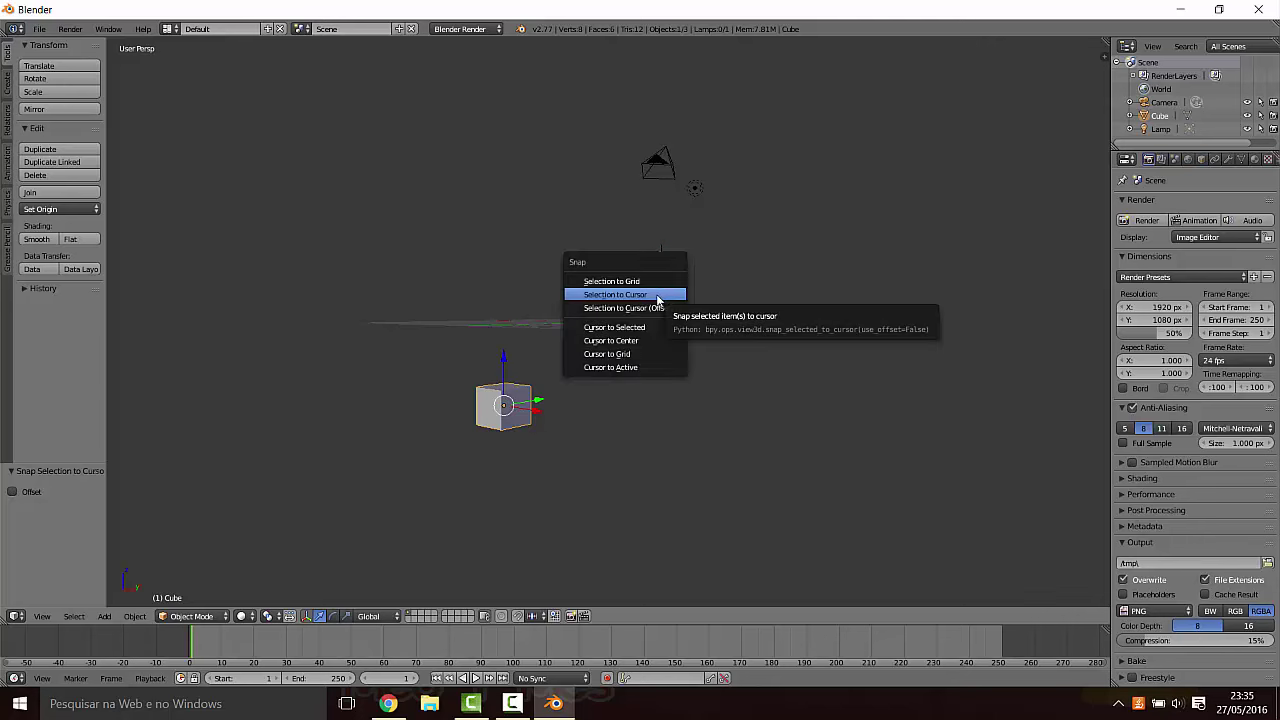
click(610, 298)
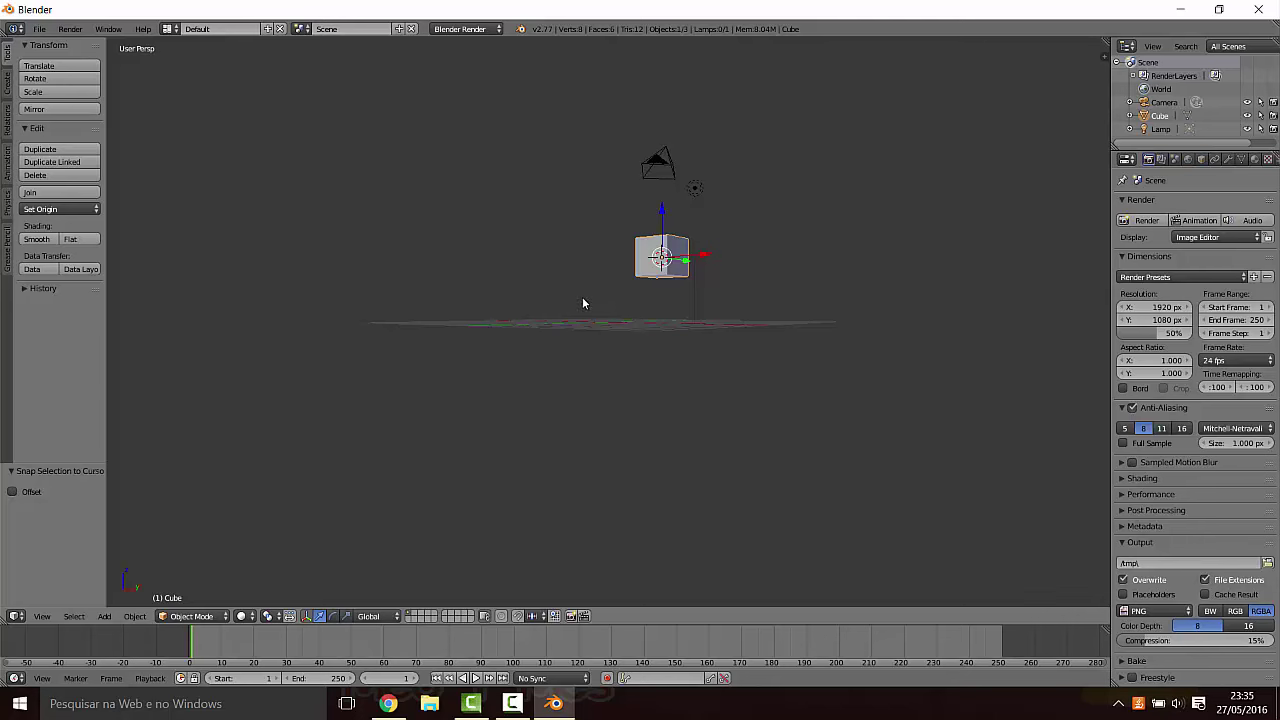
Step: Snap the cube to the nearest grid point, then orbit and place the 3D cursor on the grid
key(shift+s)
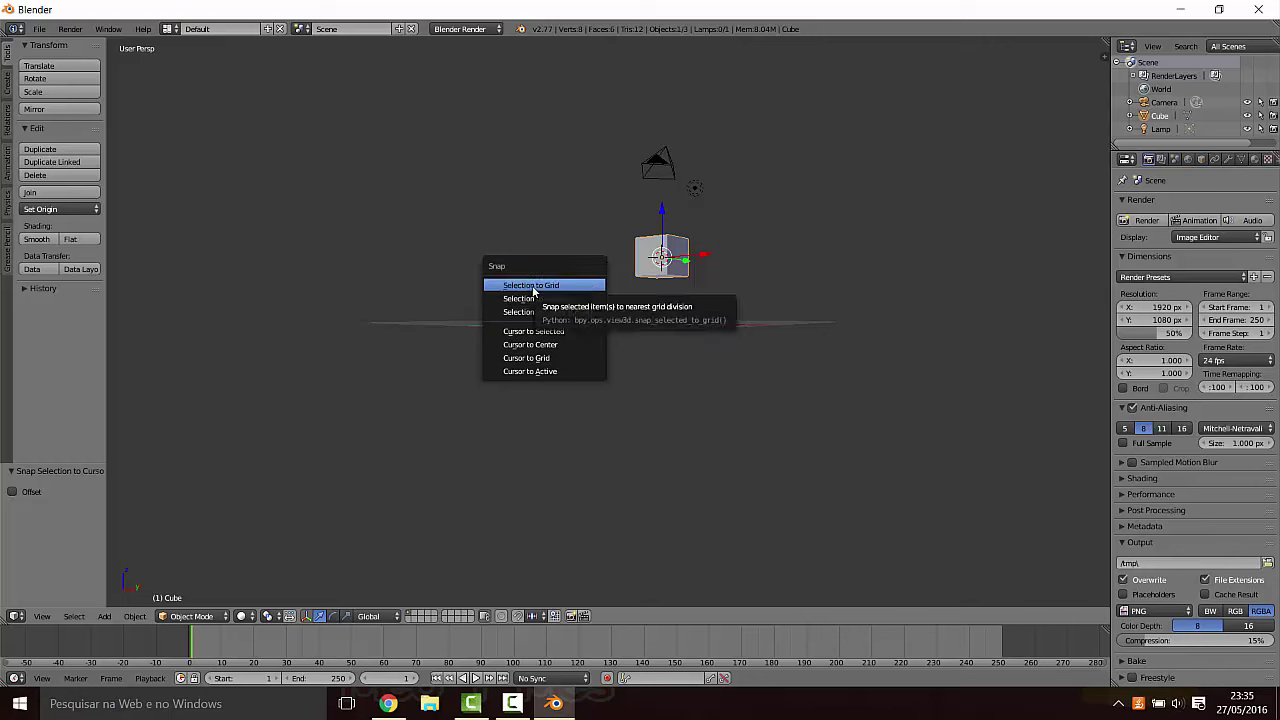
click(533, 286)
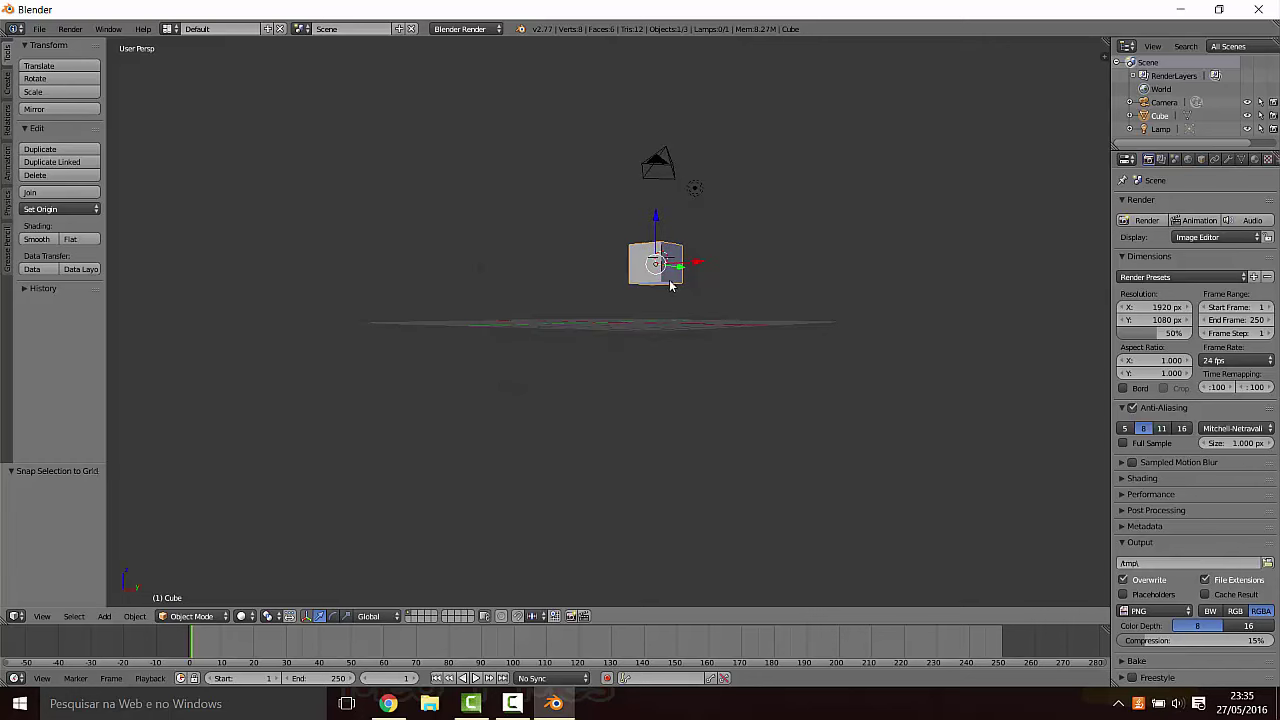
mouse_move(643, 268)
middle_down()
mouse_move(677, 323)
mouse_move(734, 306)
mouse_move(659, 305)
middle_up()
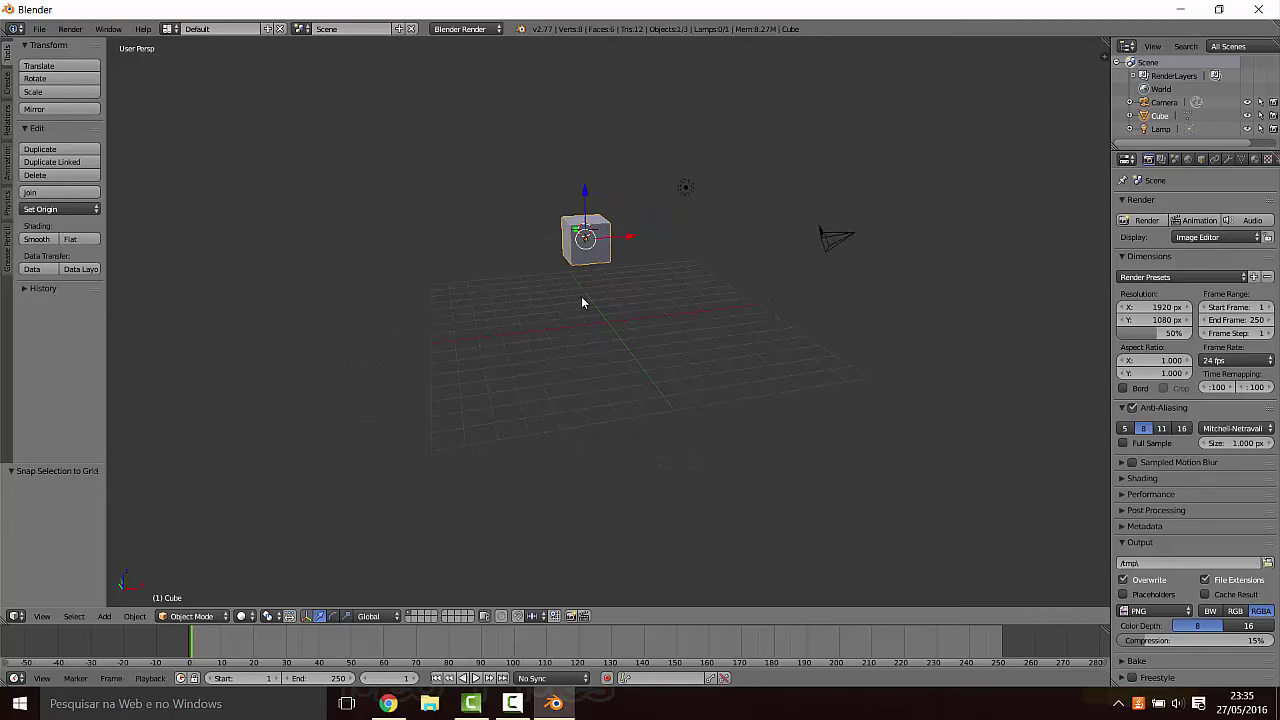
mouse_move(578, 303)
middle_down()
mouse_move(700, 380)
mouse_move(731, 417)
mouse_move(737, 453)
mouse_move(660, 431)
mouse_move(603, 323)
middle_up()
middle_drag(623, 371, 666, 263)
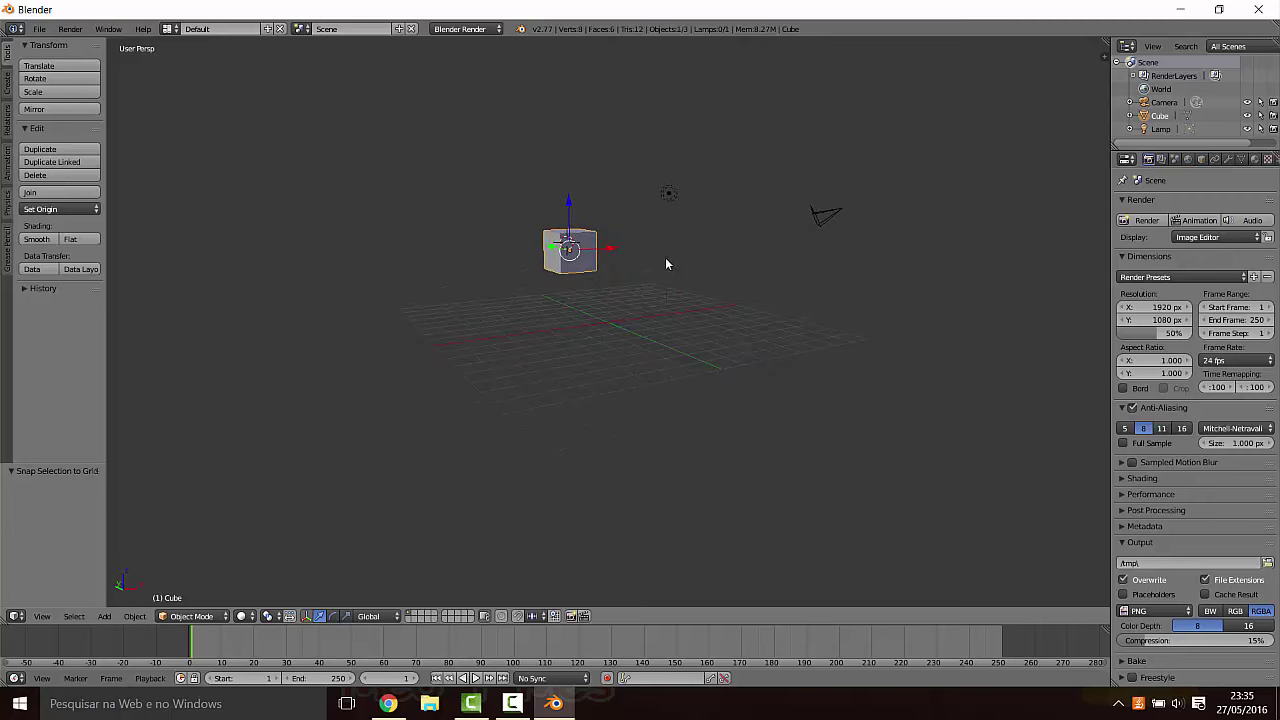
click(571, 320)
key(shift+s)
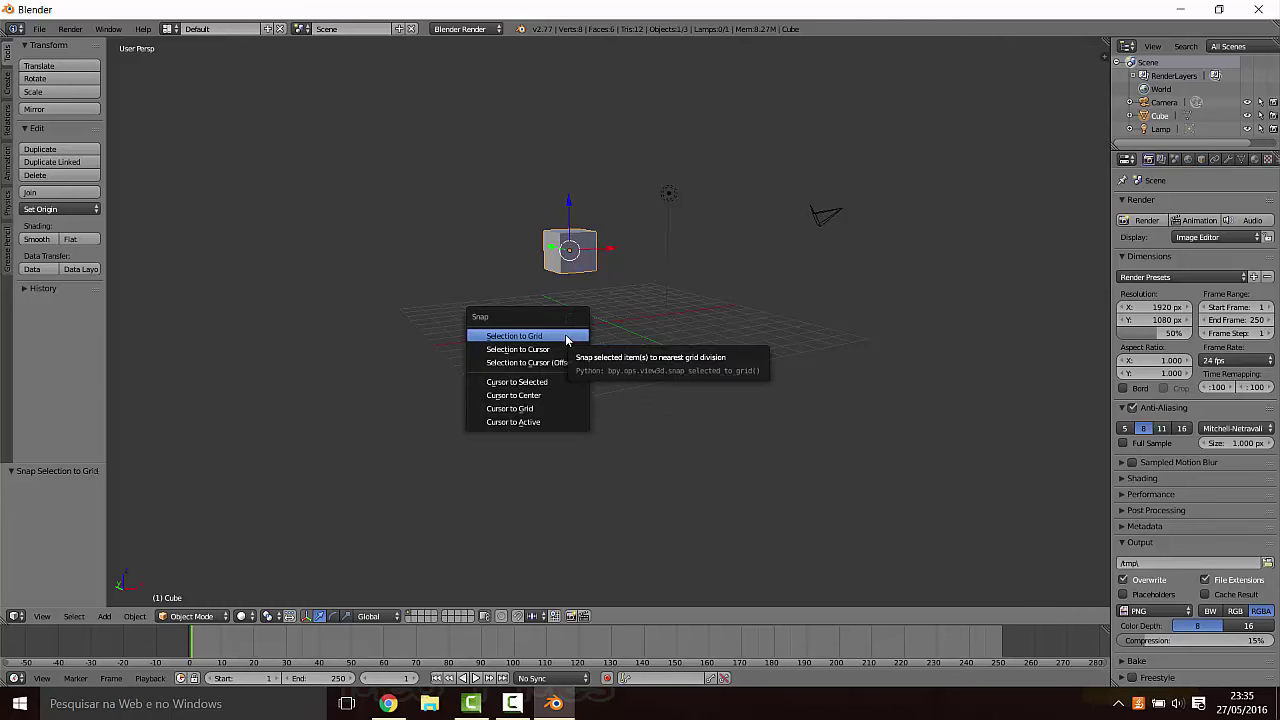
Step: Move the 3D cursor to the cube's centre, then round it to the nearest grid point
click(519, 386)
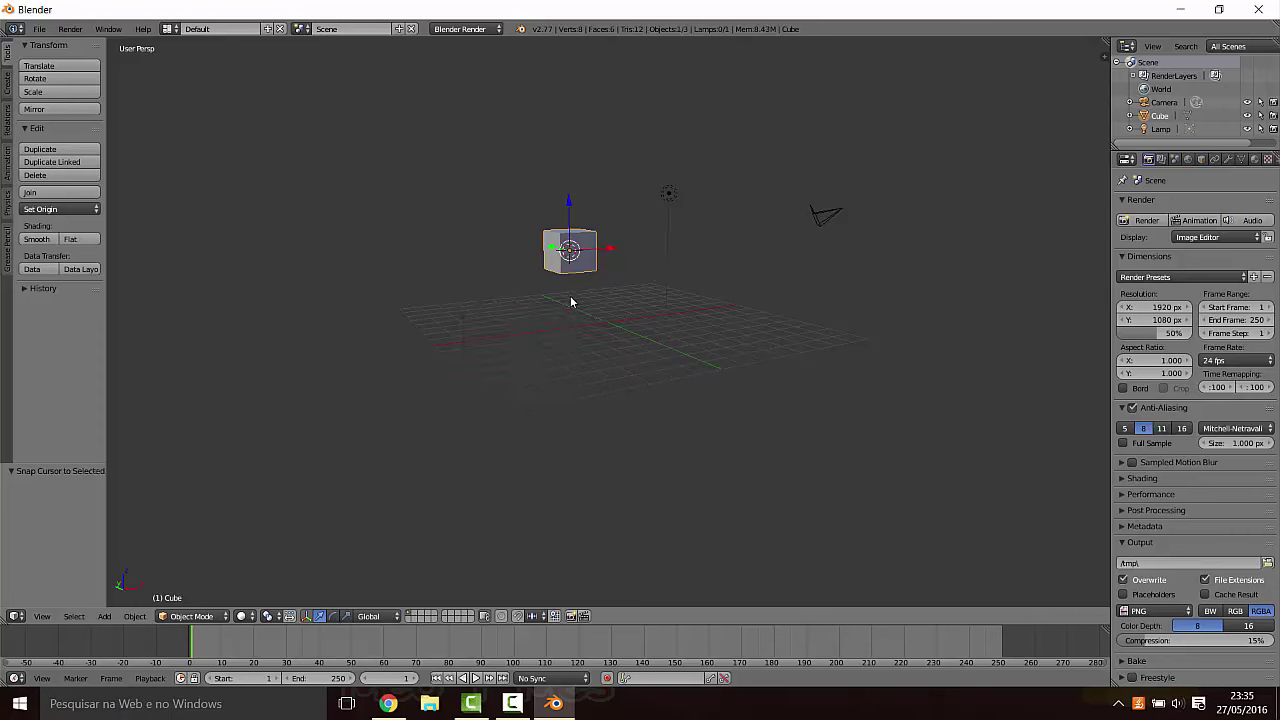
middle_drag(570, 298, 757, 303)
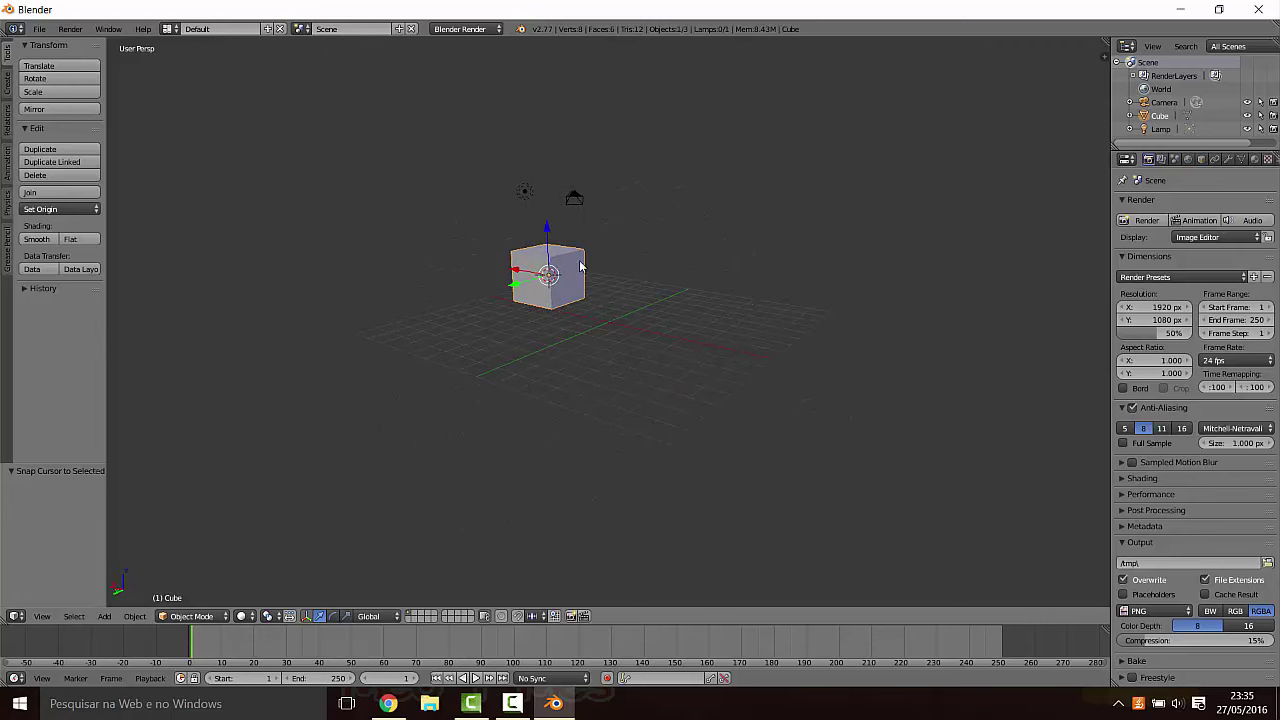
mouse_move(688, 343)
middle_down()
mouse_move(583, 357)
mouse_move(517, 326)
middle_up()
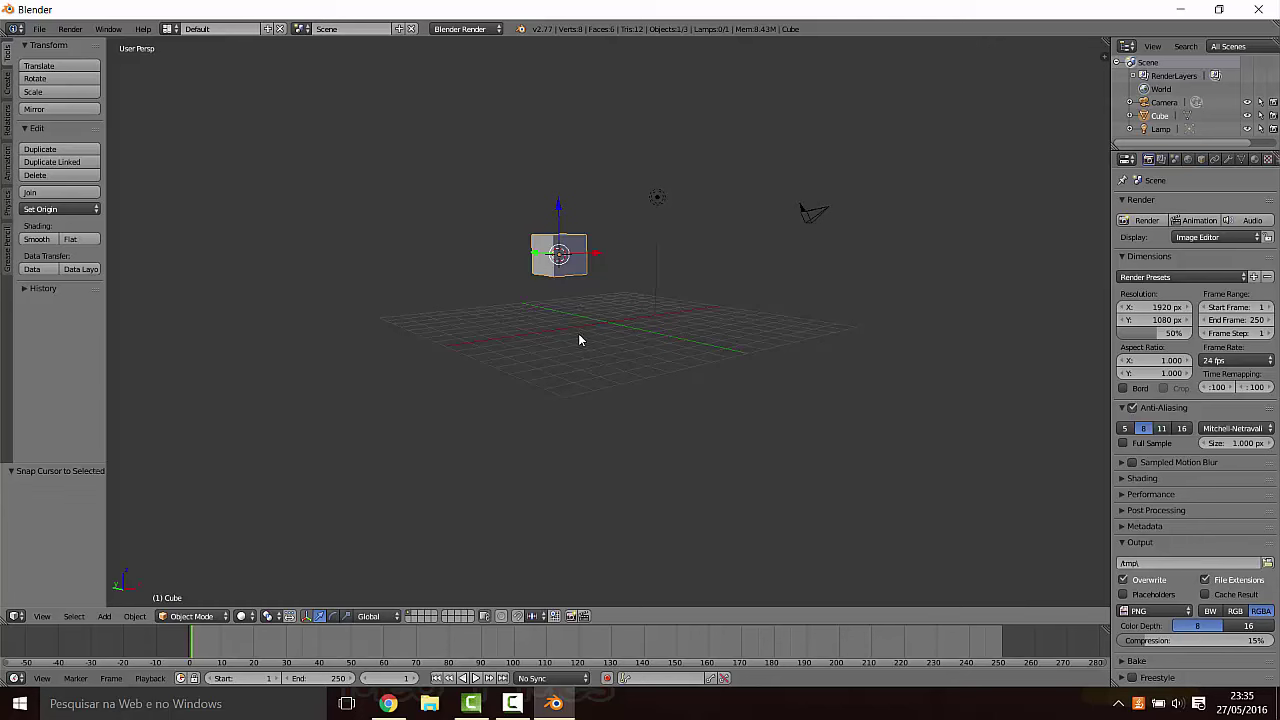
key(shift+s)
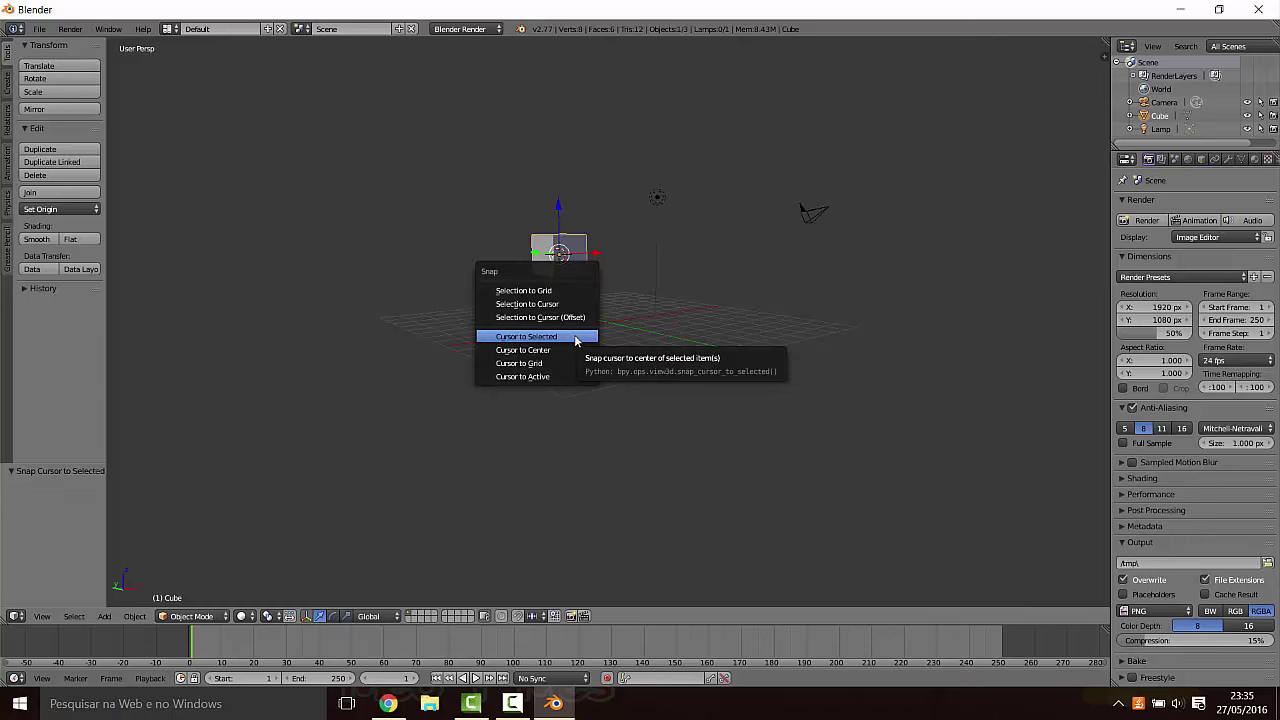
click(518, 363)
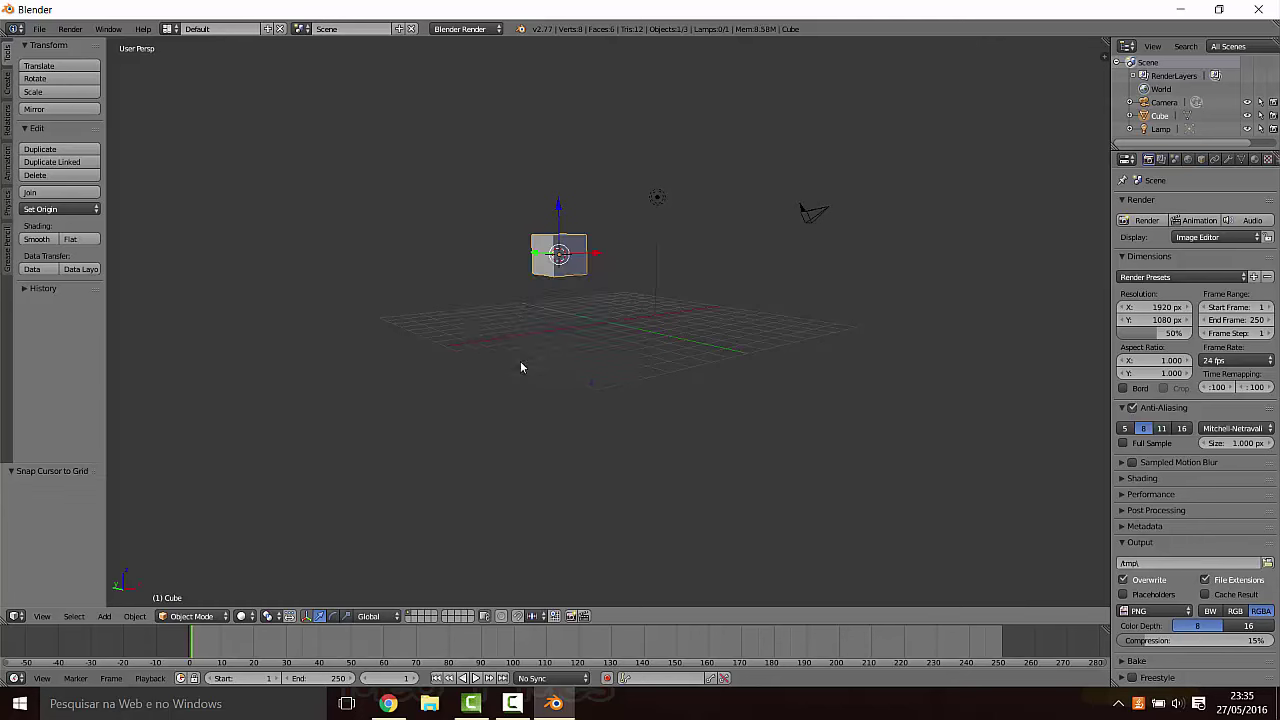
key(shift+s)
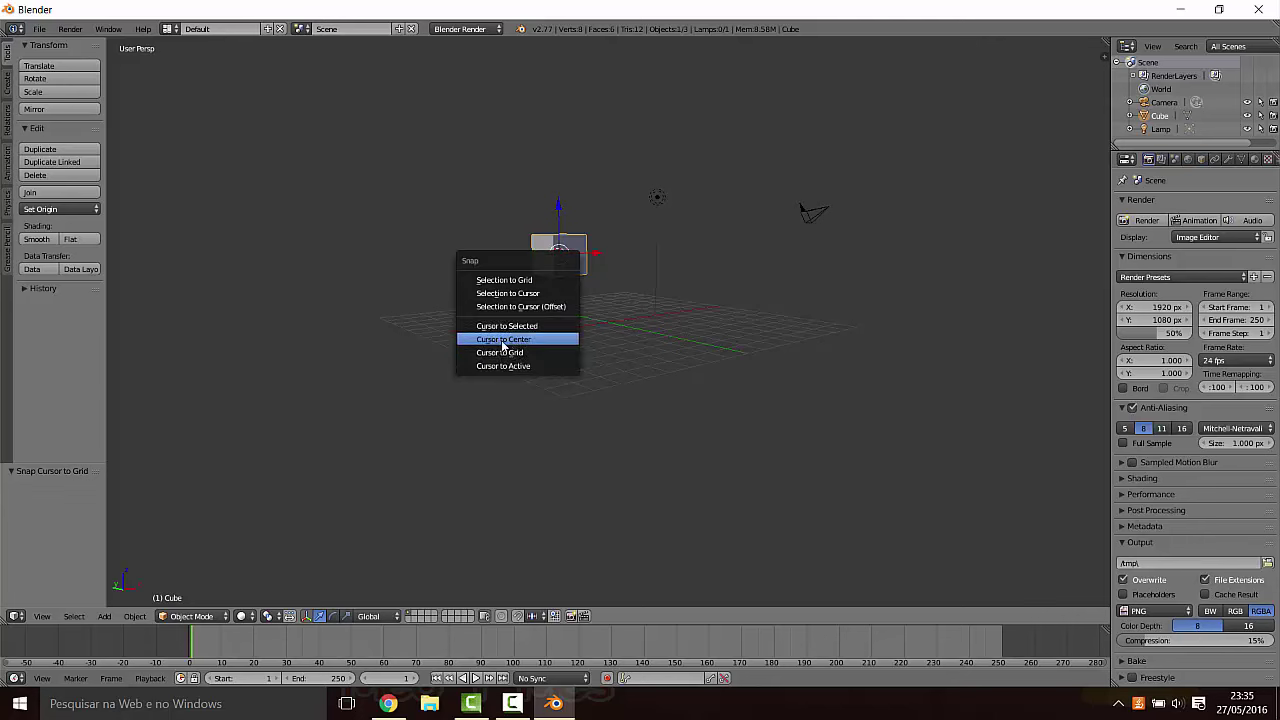
Step: Return the 3D cursor to the scene centre and orbit to a low, near-horizontal angle
click(510, 340)
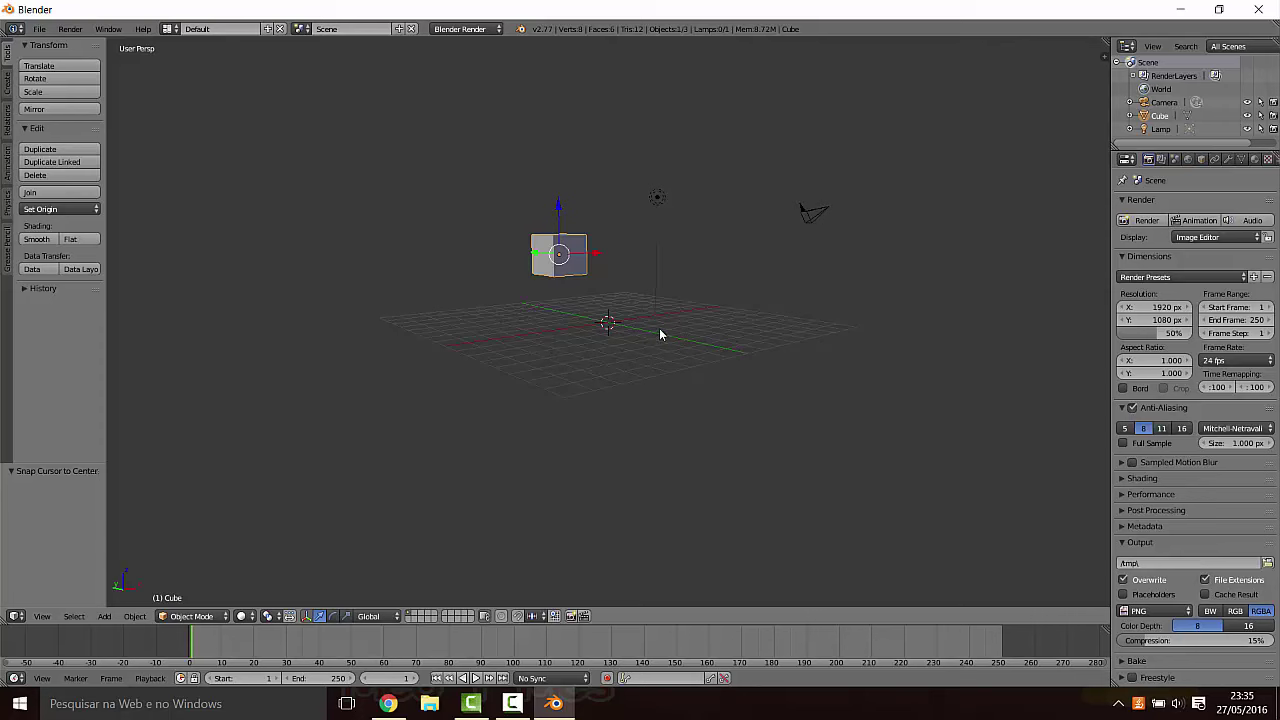
middle_drag(662, 329, 670, 430)
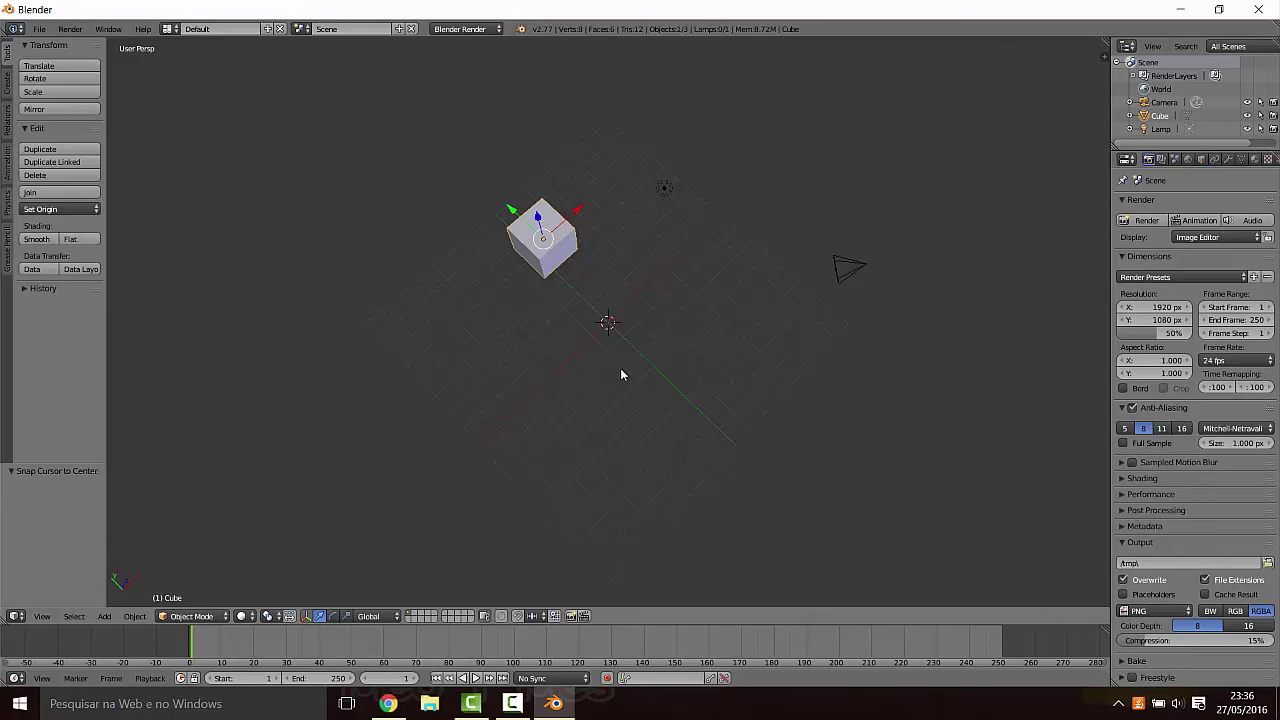
mouse_move(708, 370)
middle_down()
mouse_move(697, 370)
mouse_move(677, 266)
mouse_move(670, 298)
middle_up()
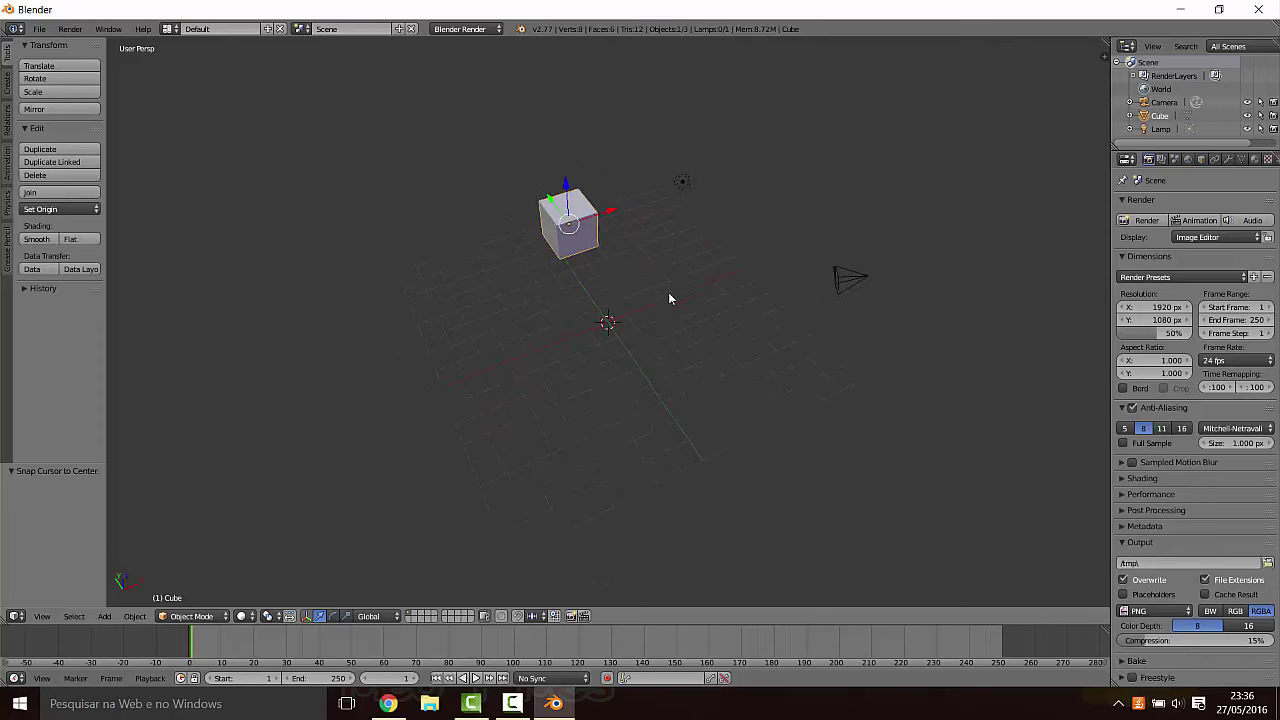
mouse_move(642, 401)
middle_down()
mouse_move(629, 323)
mouse_move(617, 357)
middle_up()
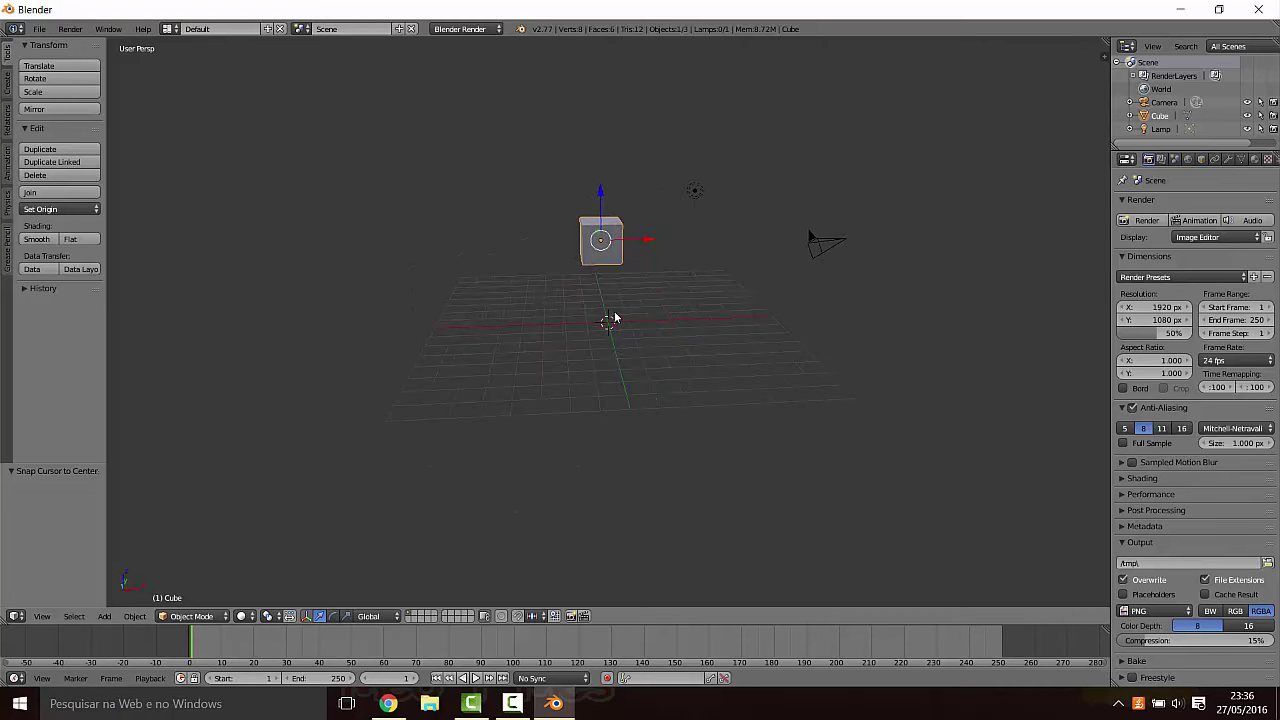
Step: Select the lamp, the camera, then the cube again, with the 3D cursor back at the origin
click(541, 340)
right_click(700, 192)
right_click(825, 265)
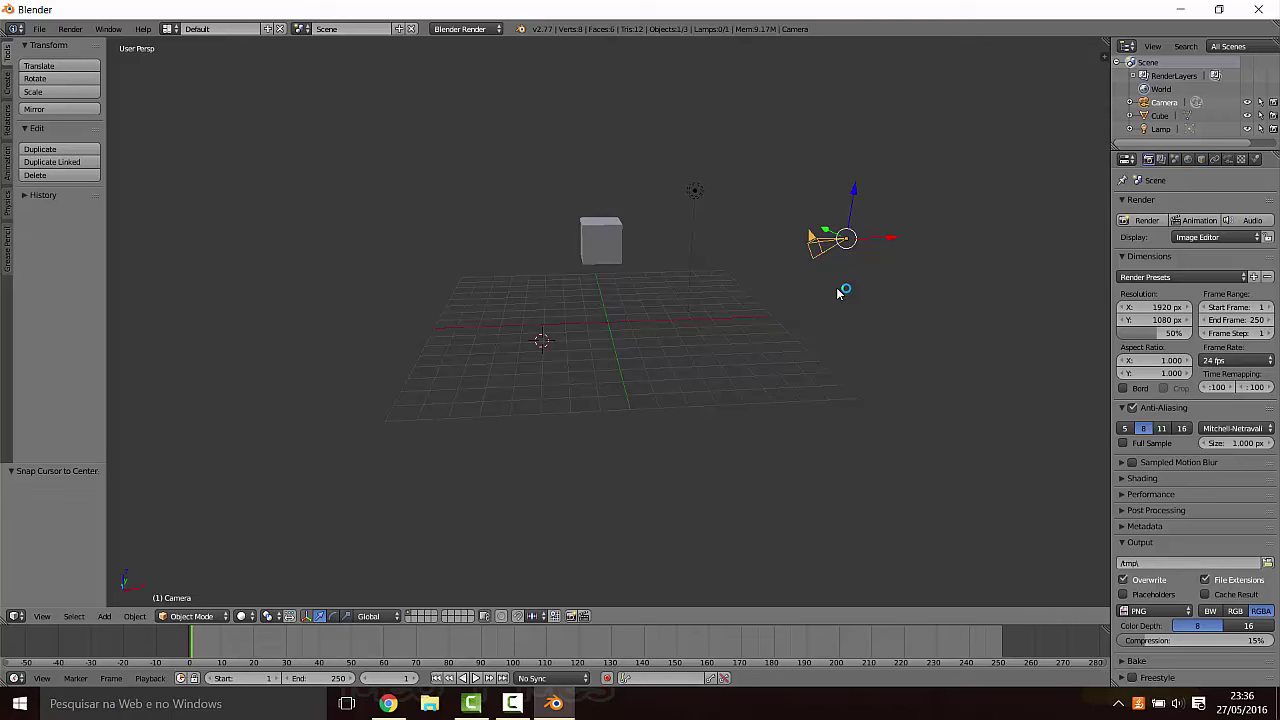
click(613, 250)
right_click(604, 252)
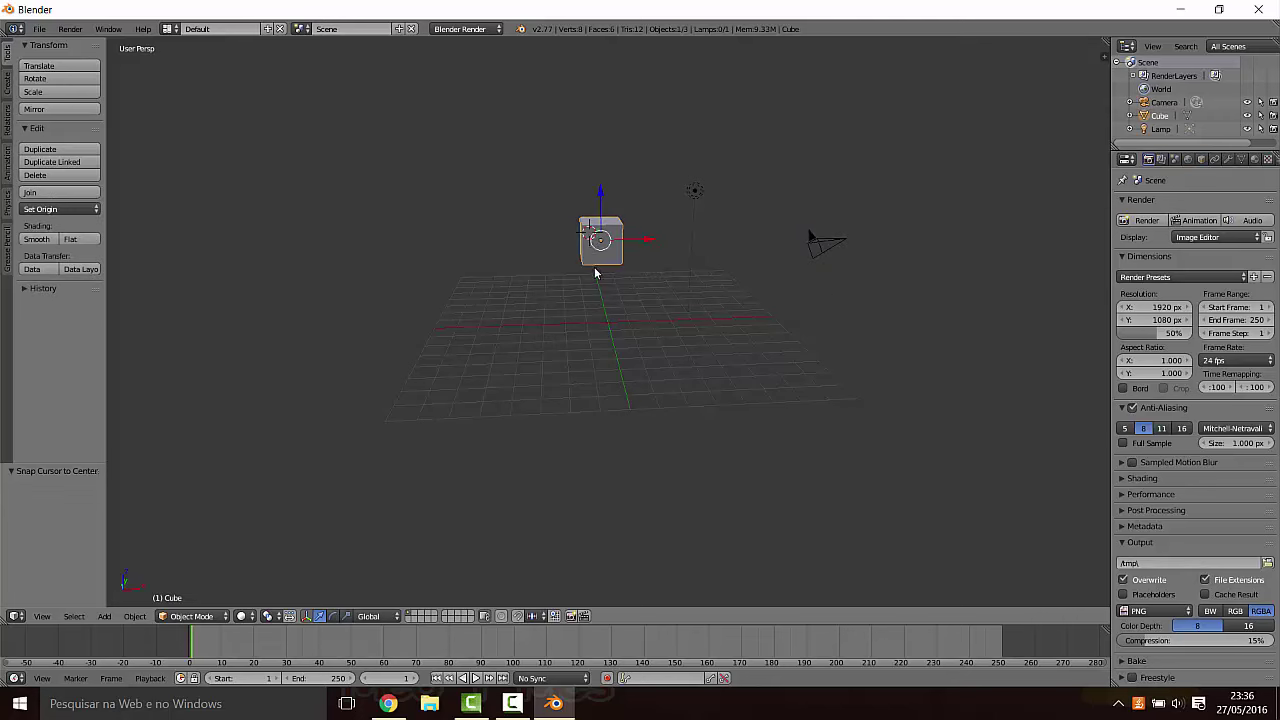
click(607, 322)
key(shift+s)
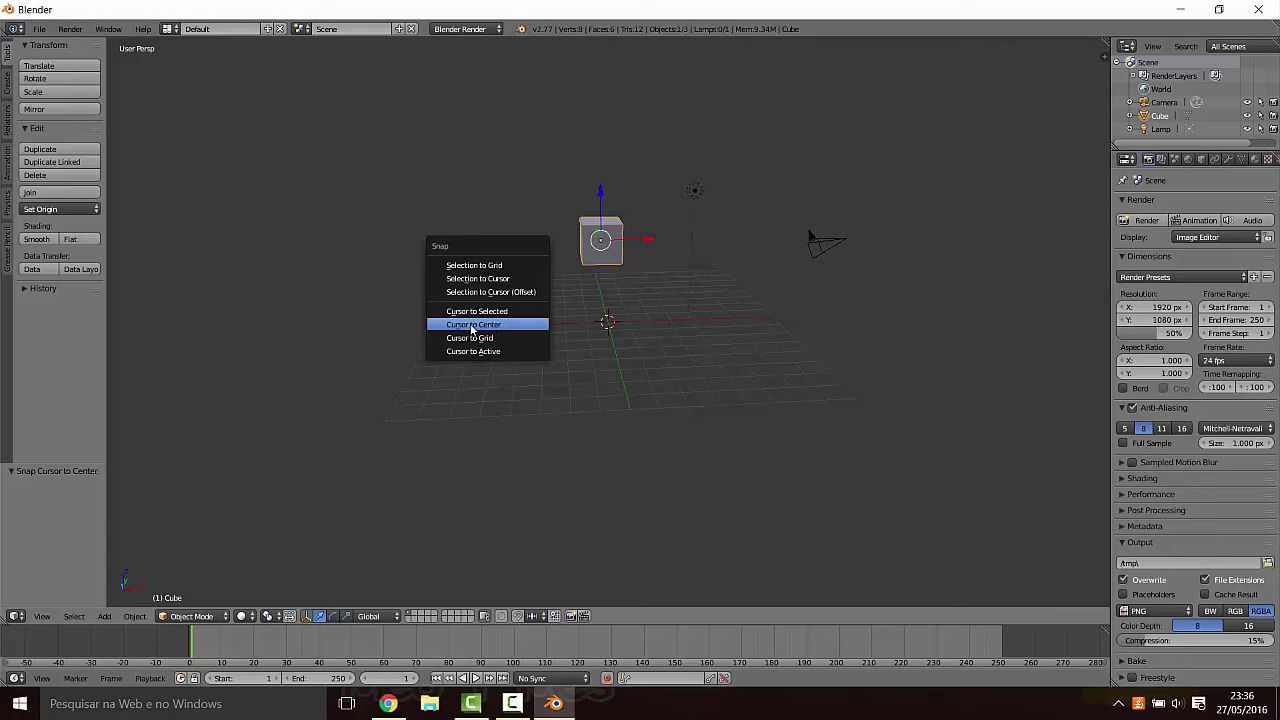
Step: Snap the 3D cursor to the centre and move the cube onto it at the world origin
click(471, 327)
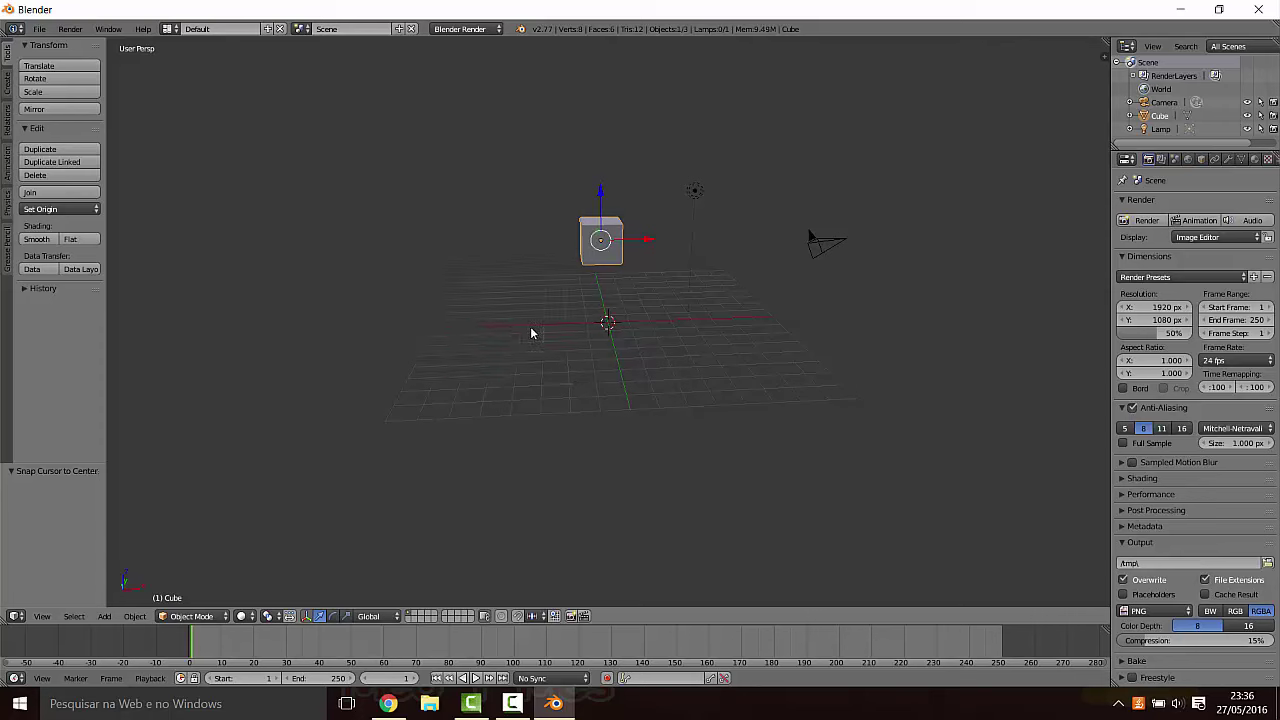
key(shift+s)
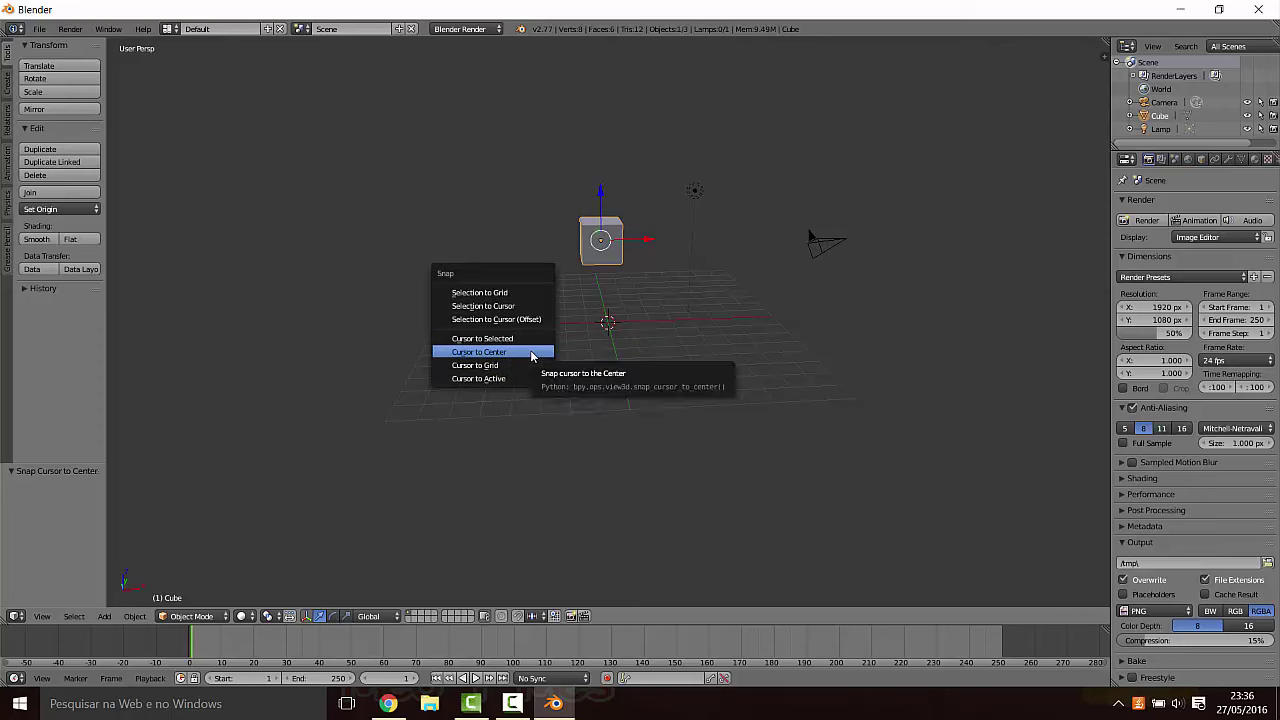
click(500, 306)
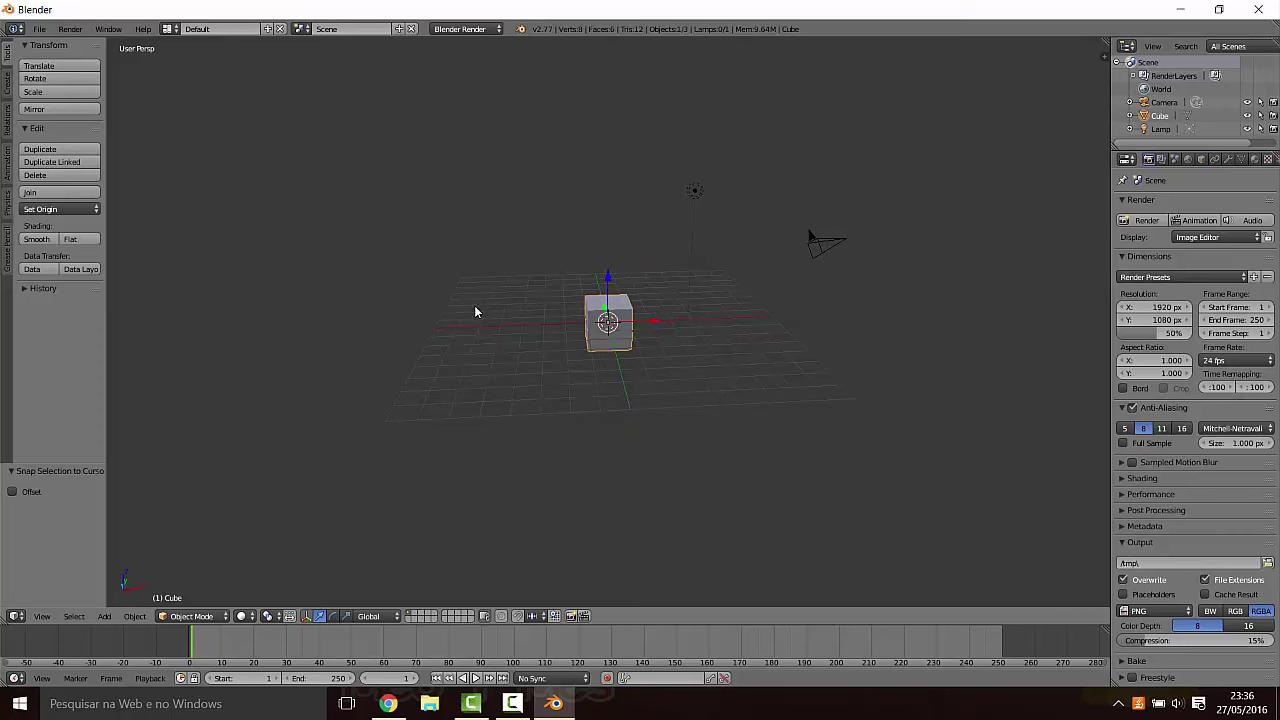
click(568, 354)
mouse_move(563, 357)
middle_down()
mouse_move(797, 323)
mouse_move(729, 406)
mouse_move(743, 368)
mouse_move(643, 391)
mouse_move(578, 384)
middle_up()
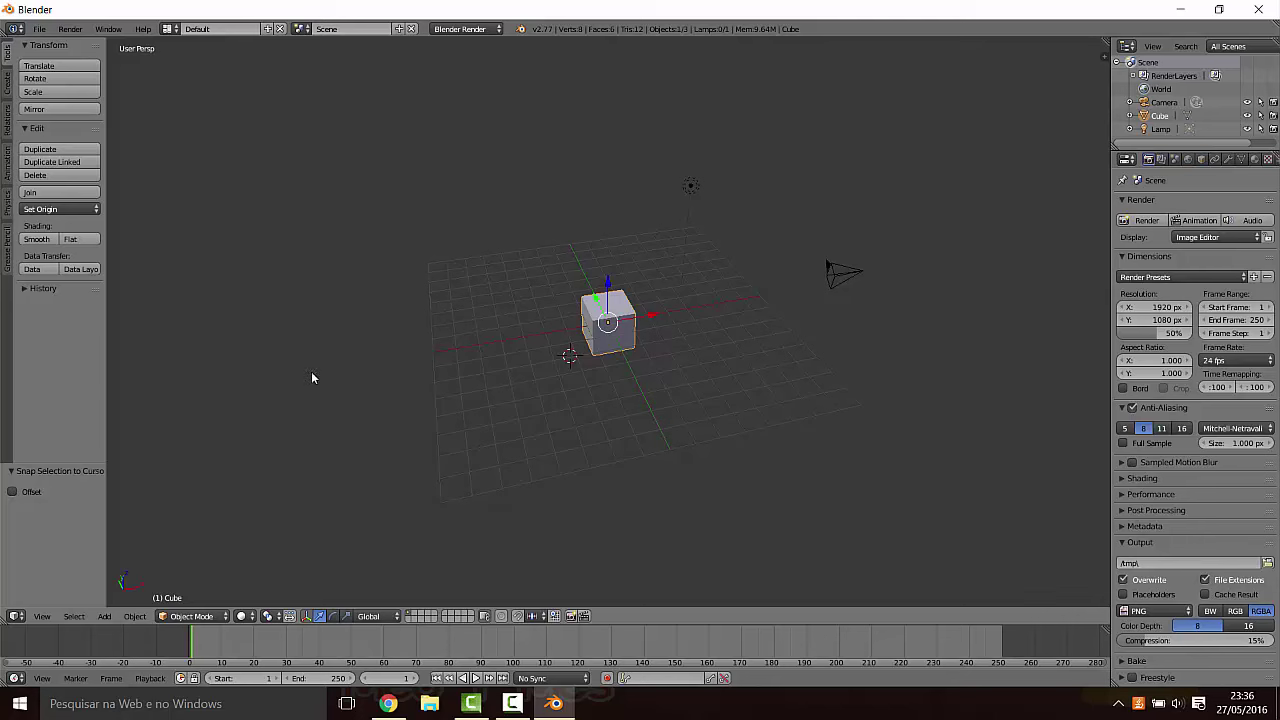
click(195, 617)
click(193, 617)
Step: Toggle the cube into Edit Mode and back to Object Mode, then show the Create tab's primitives
click(207, 617)
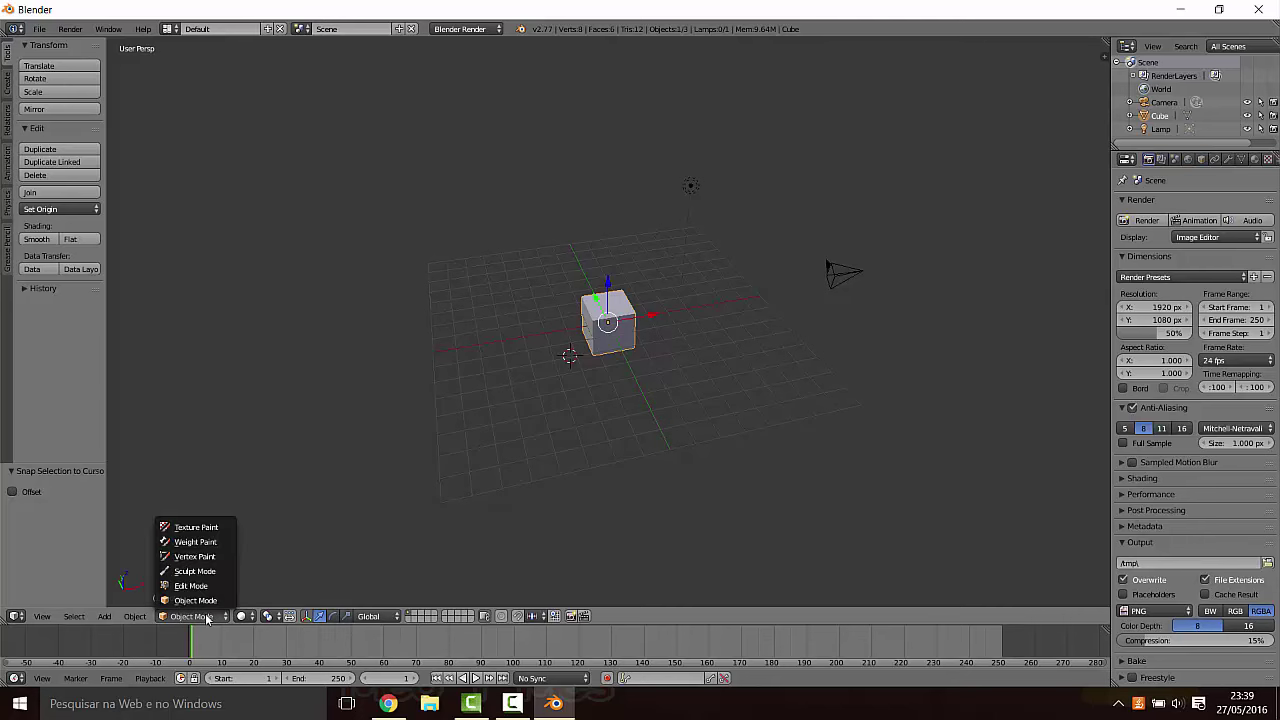
click(193, 585)
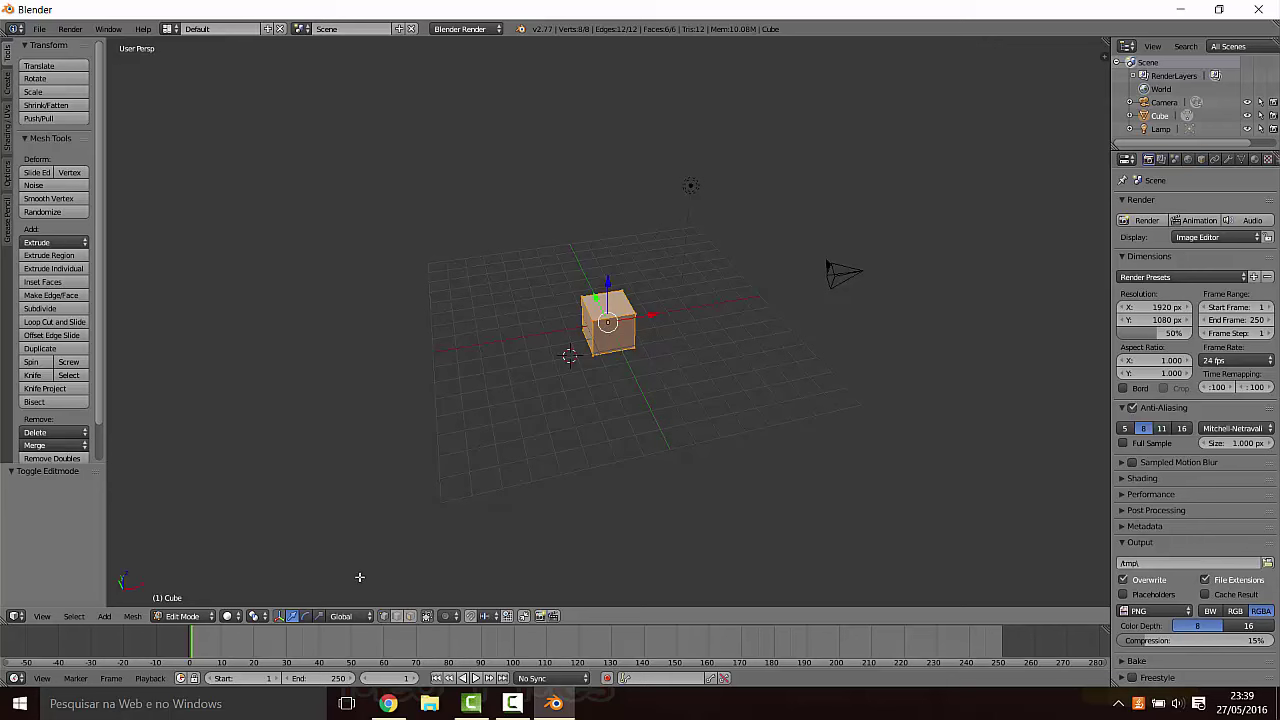
click(197, 616)
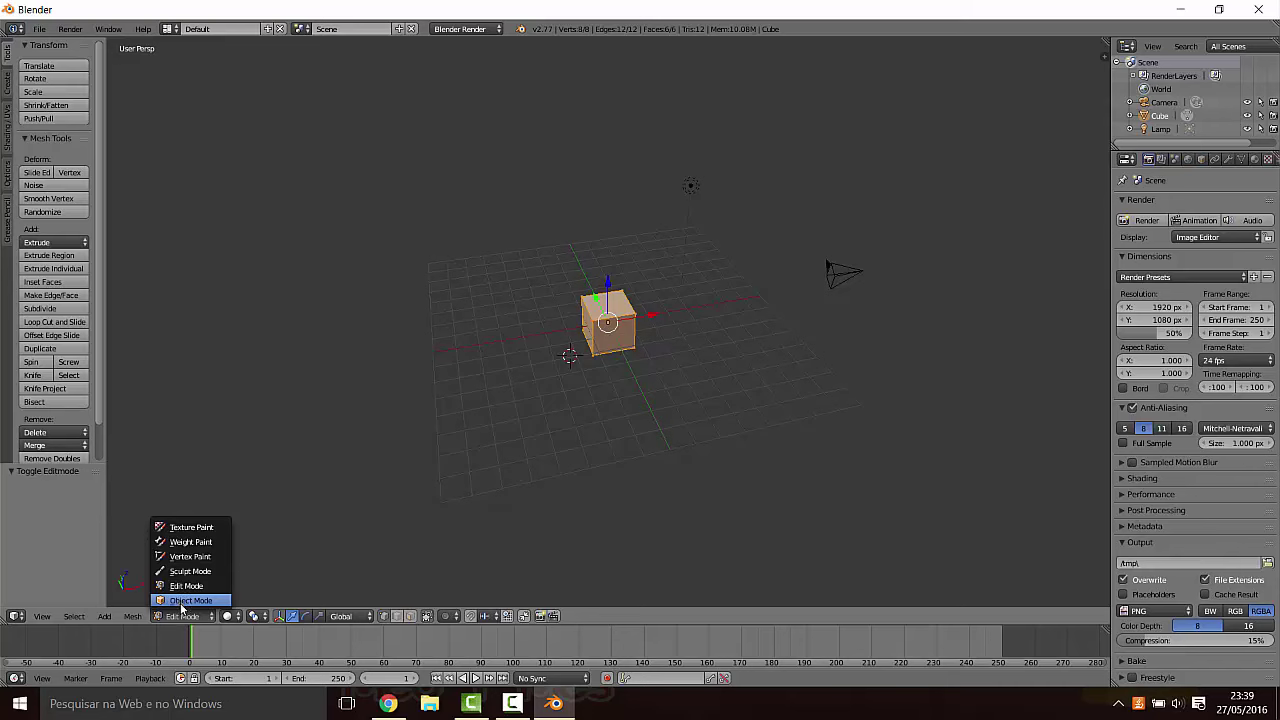
click(180, 603)
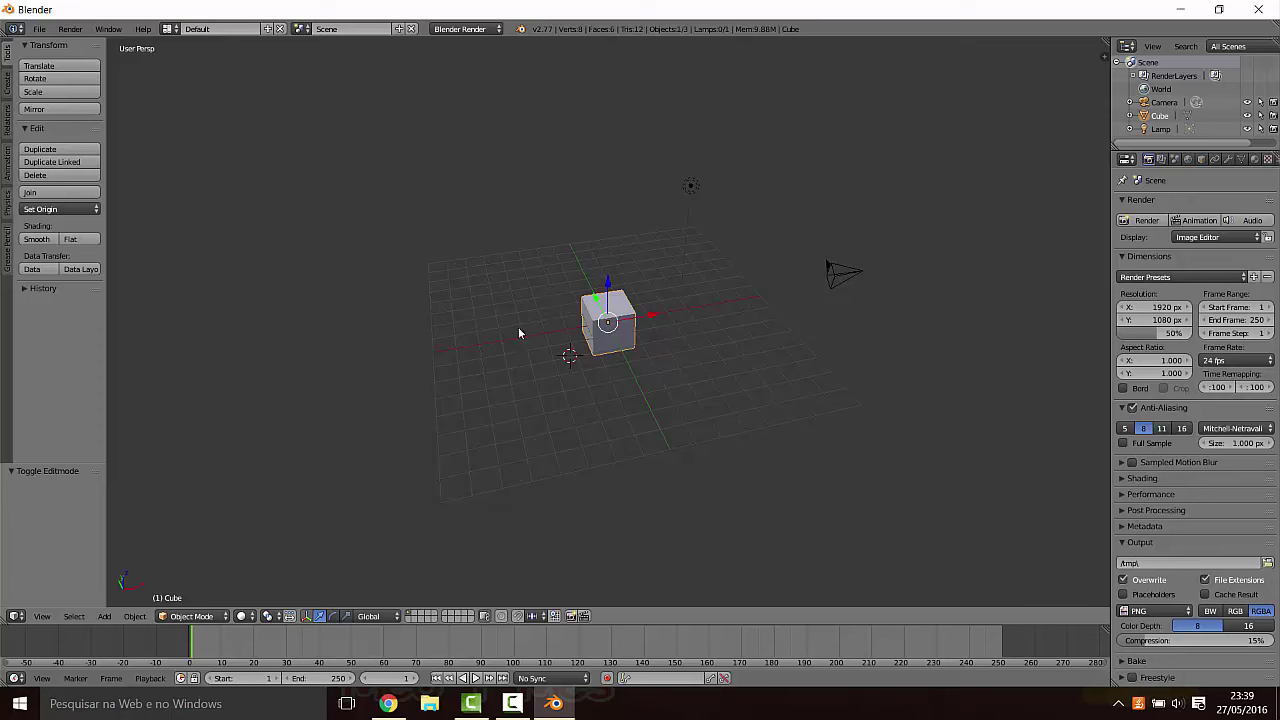
click(7, 88)
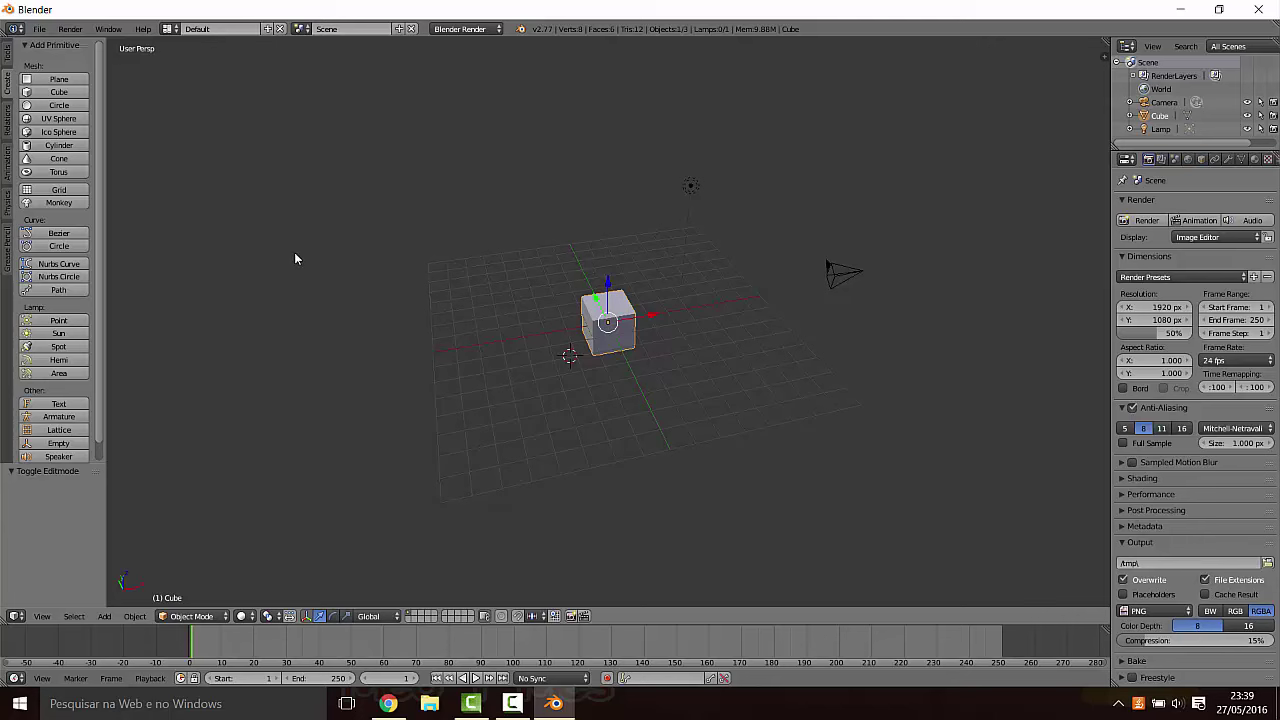
Step: Glance at the Animation tools, return to the Tools tab, and switch the cube to Edit Mode
click(7, 163)
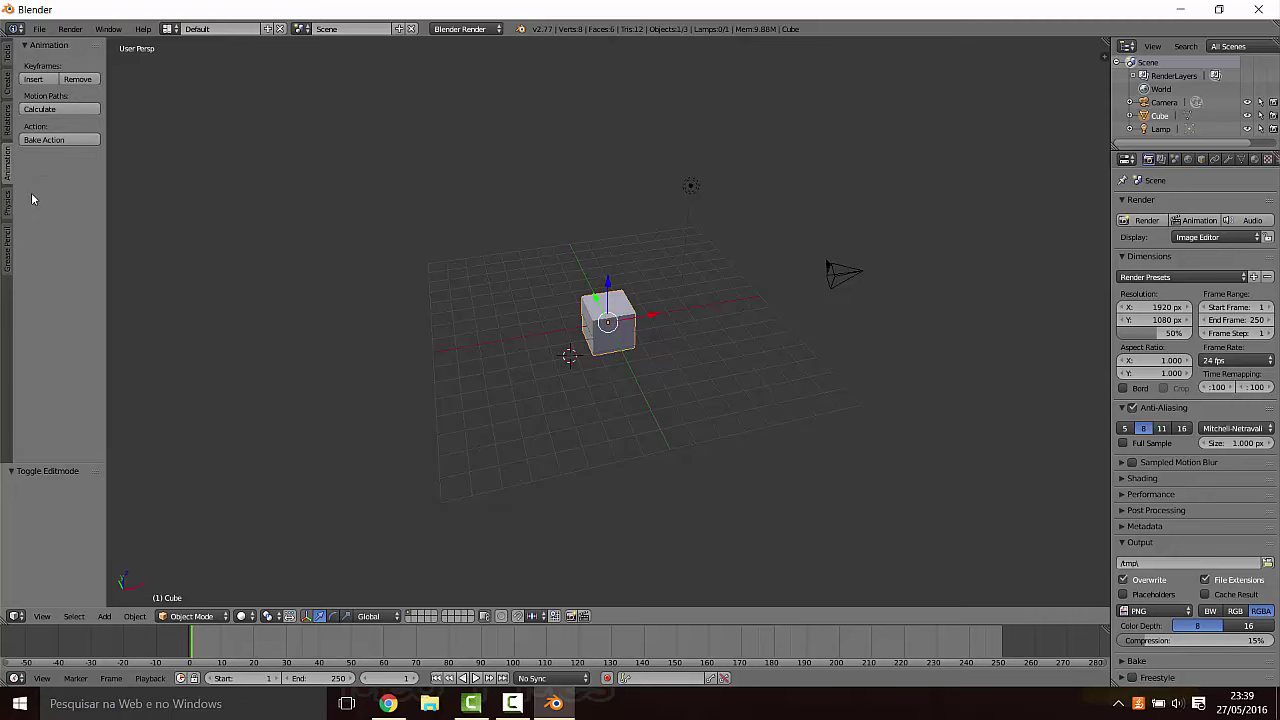
click(7, 72)
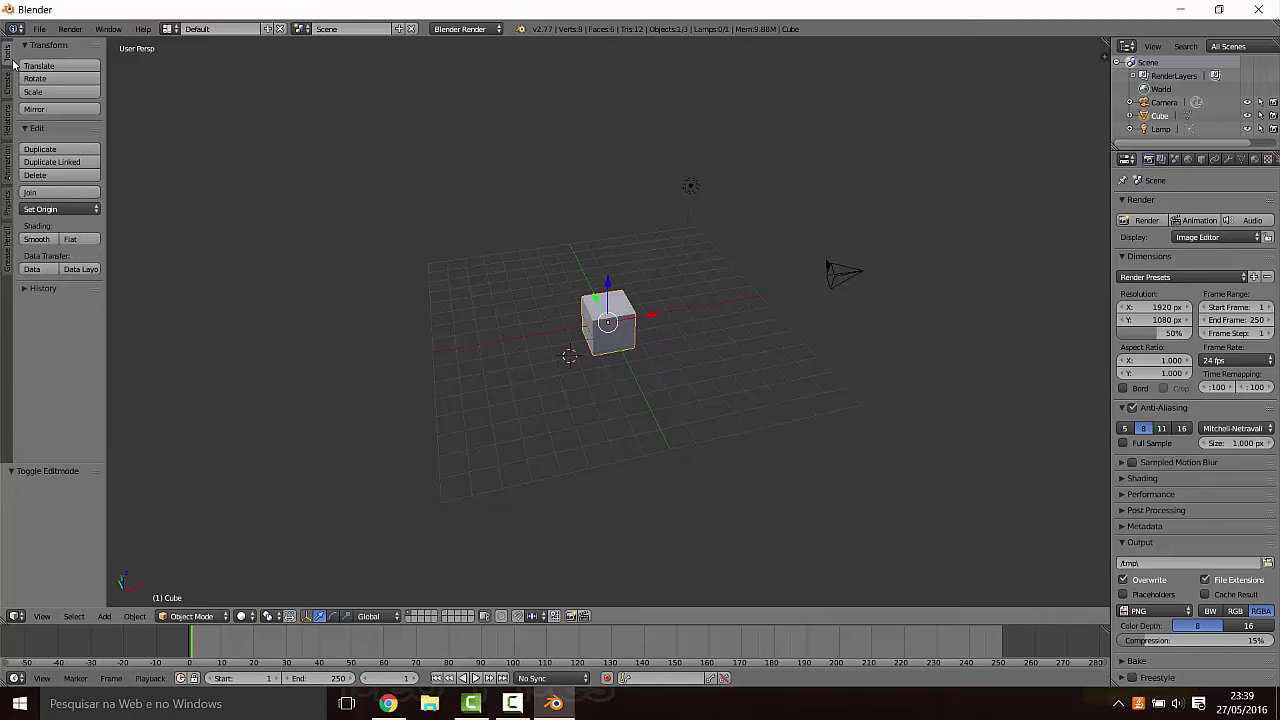
click(190, 616)
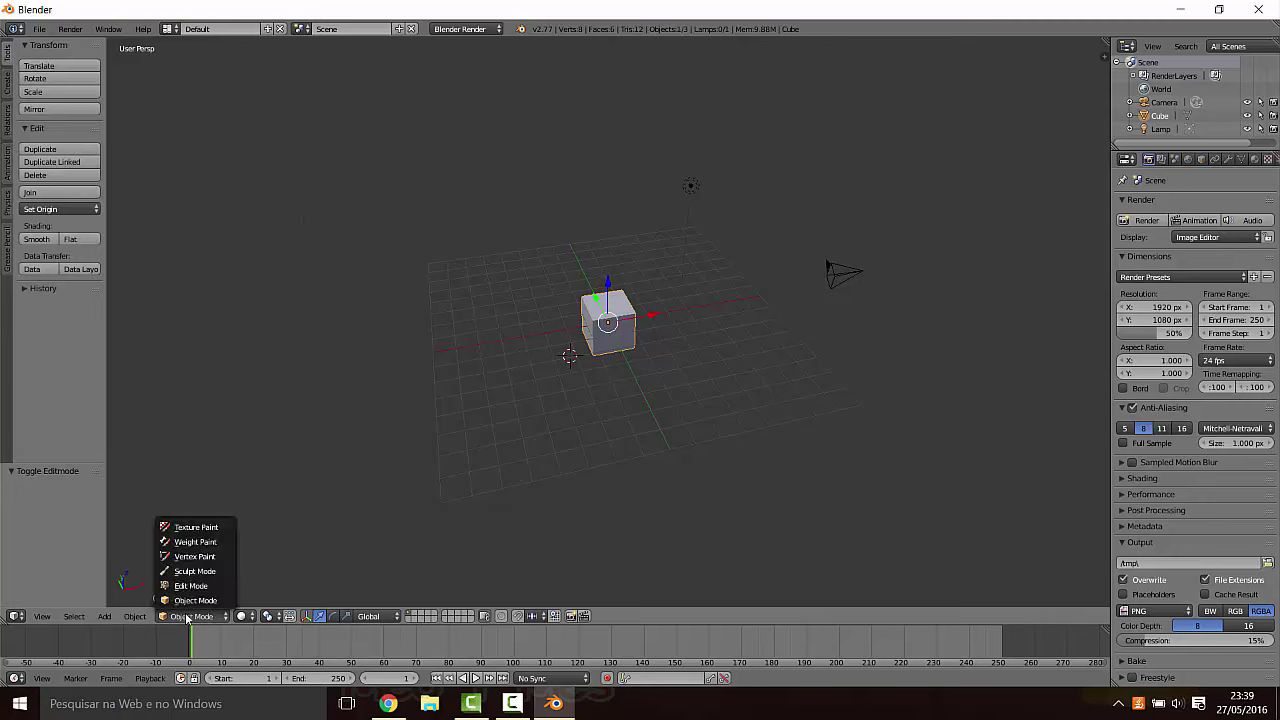
click(189, 586)
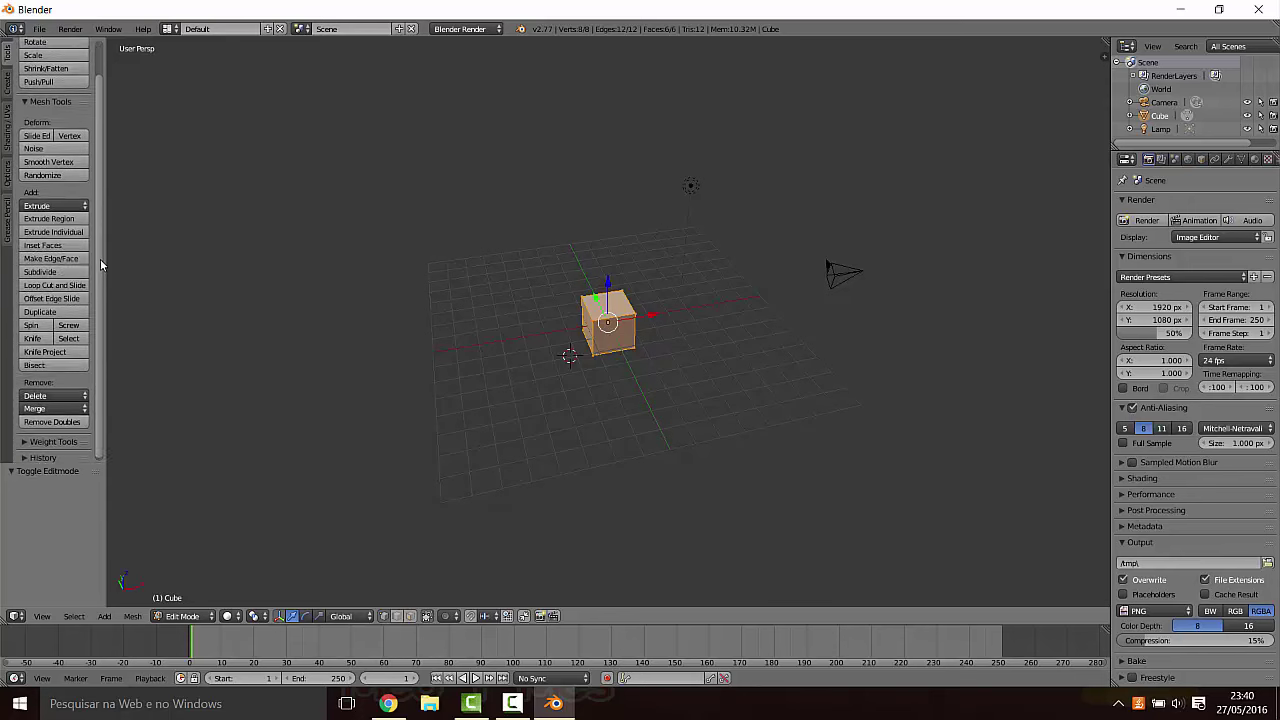
Step: Show the Shading/UVs tools (smooth, flat, normals, unwrap) for the cube in Edit Mode
scroll(100, 224, down, 1)
scroll(100, 224, up, 1)
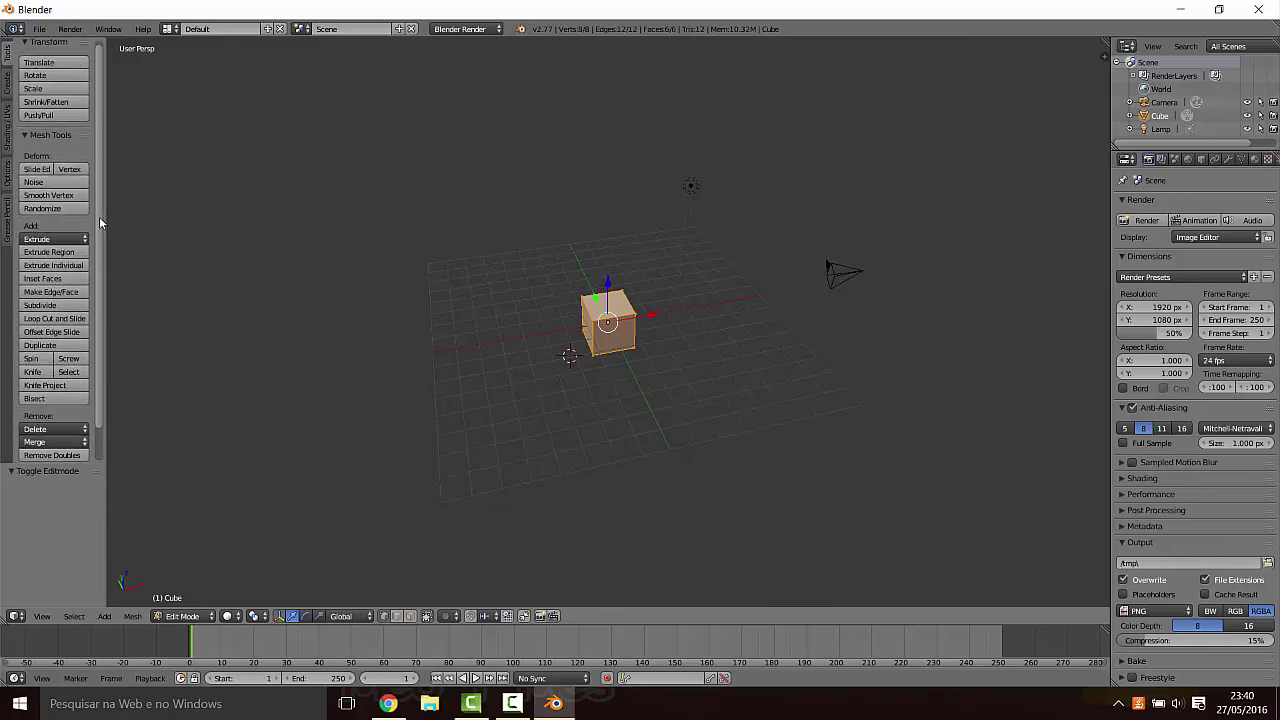
click(7, 136)
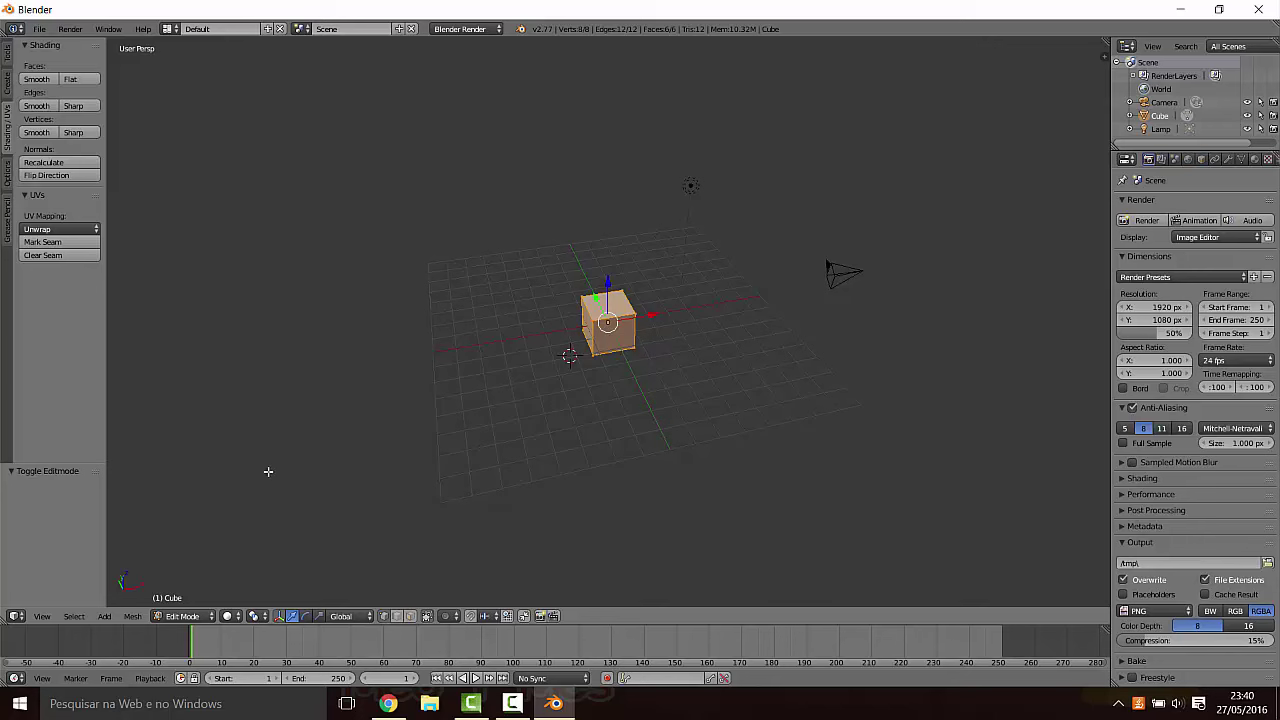
click(186, 616)
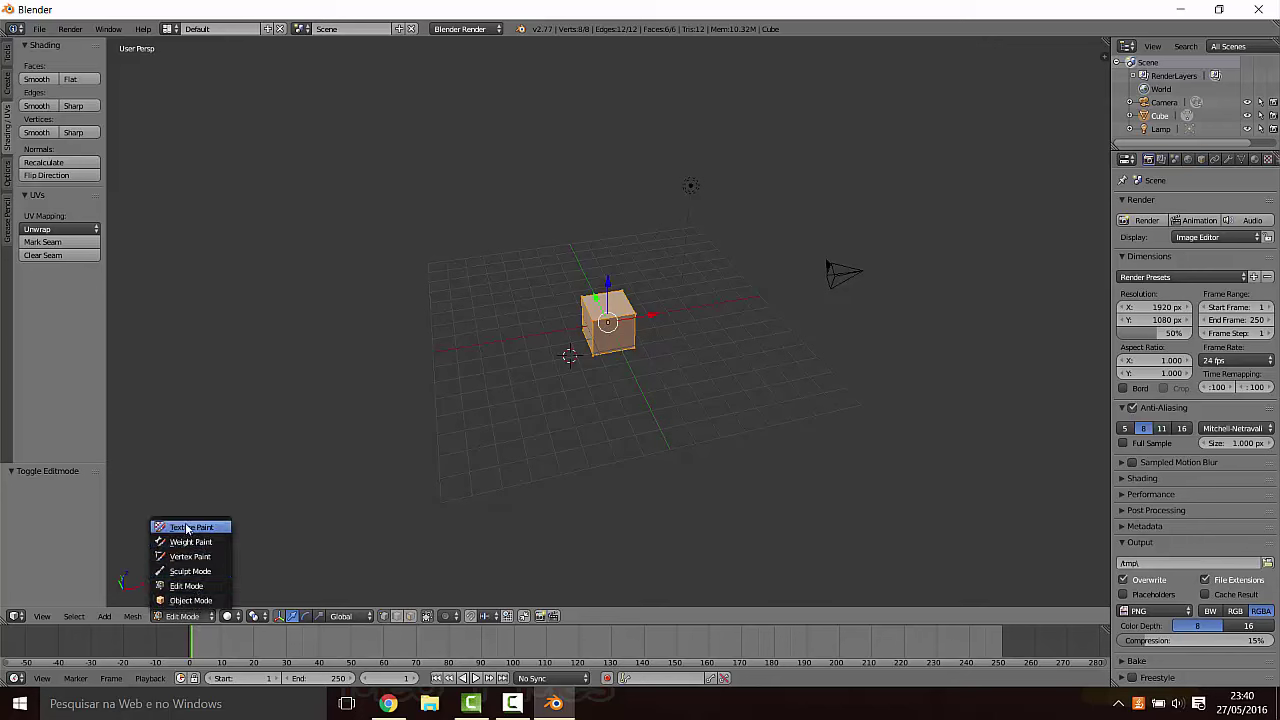
Step: Switch the cube to Sculpt Mode, then Texture Paint, then back to Object Mode
click(190, 571)
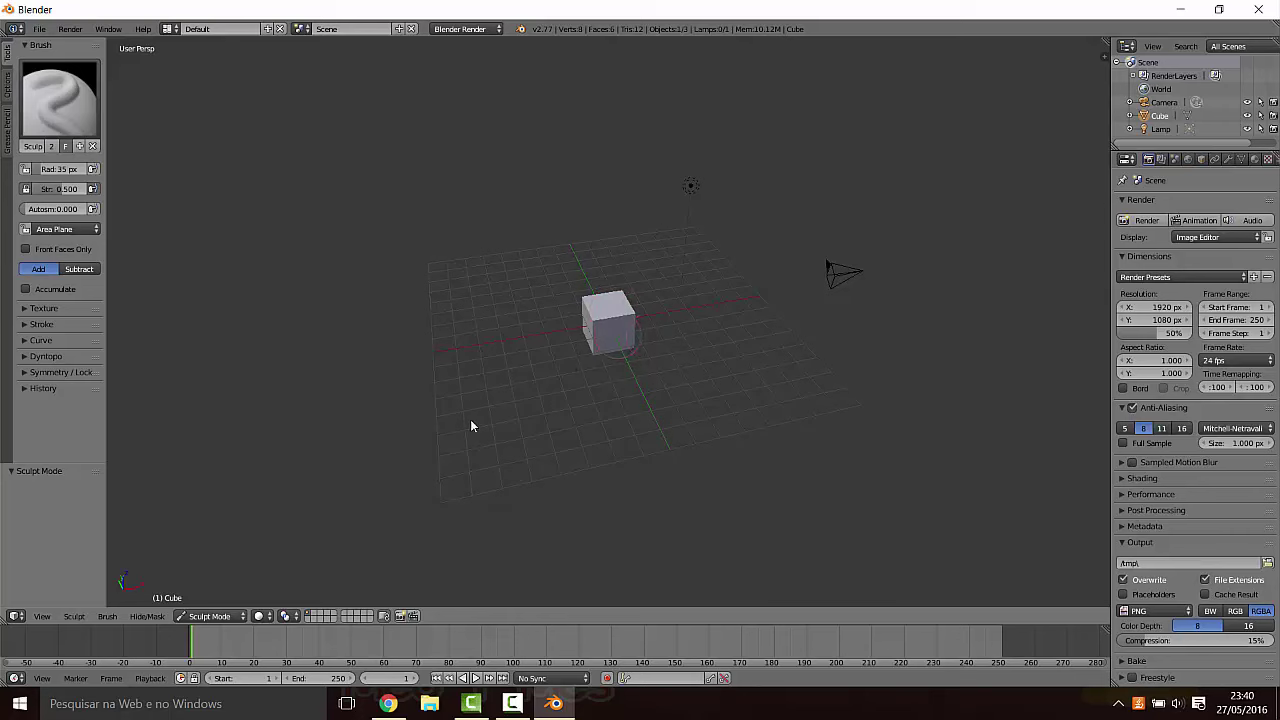
click(210, 616)
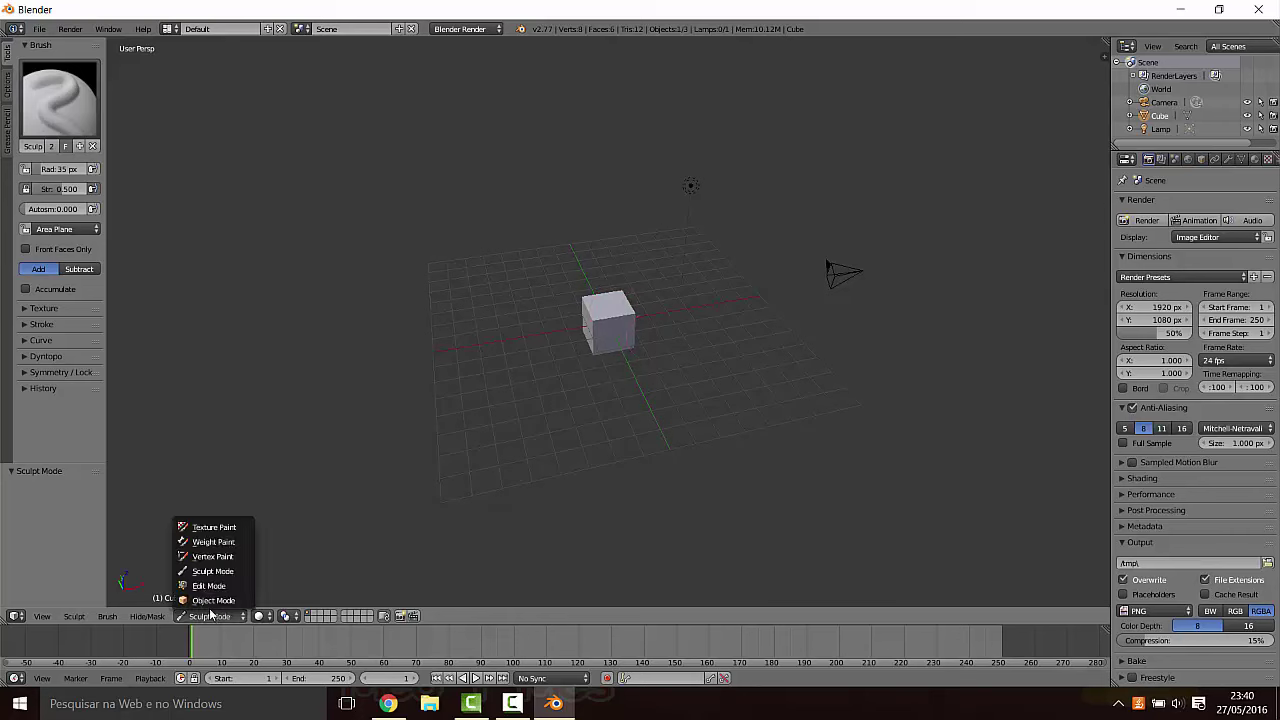
click(207, 527)
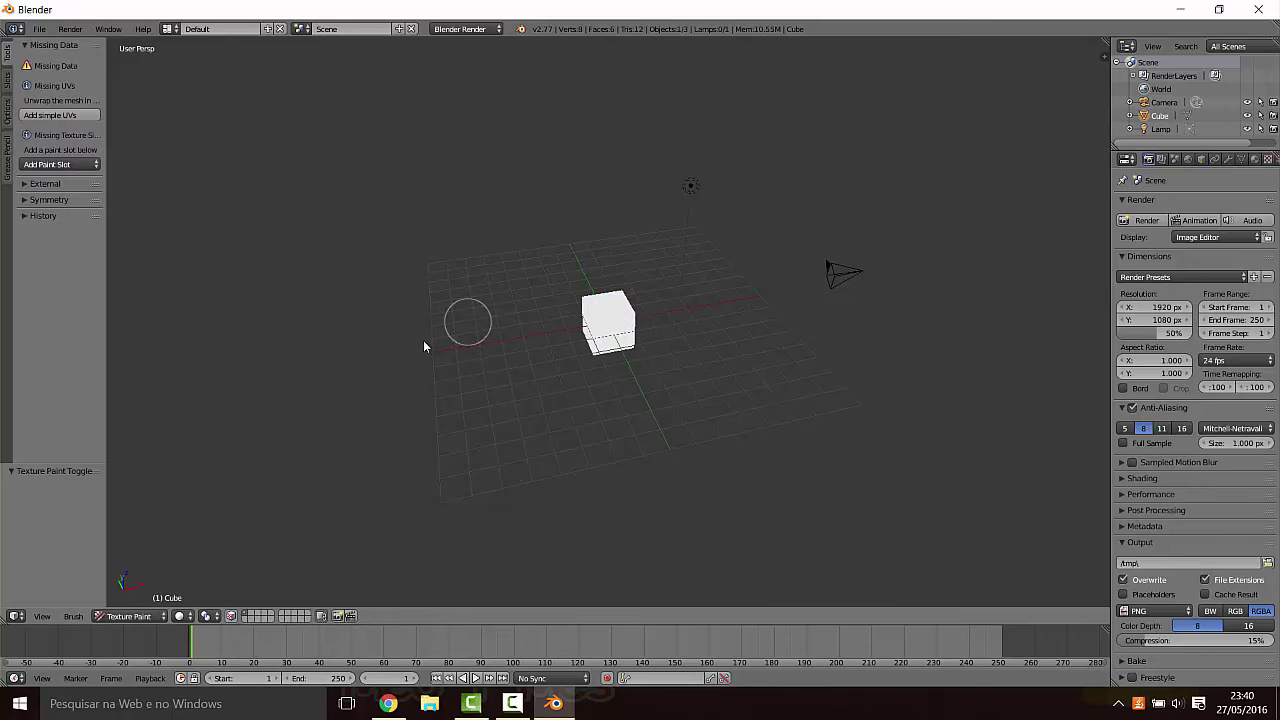
click(130, 616)
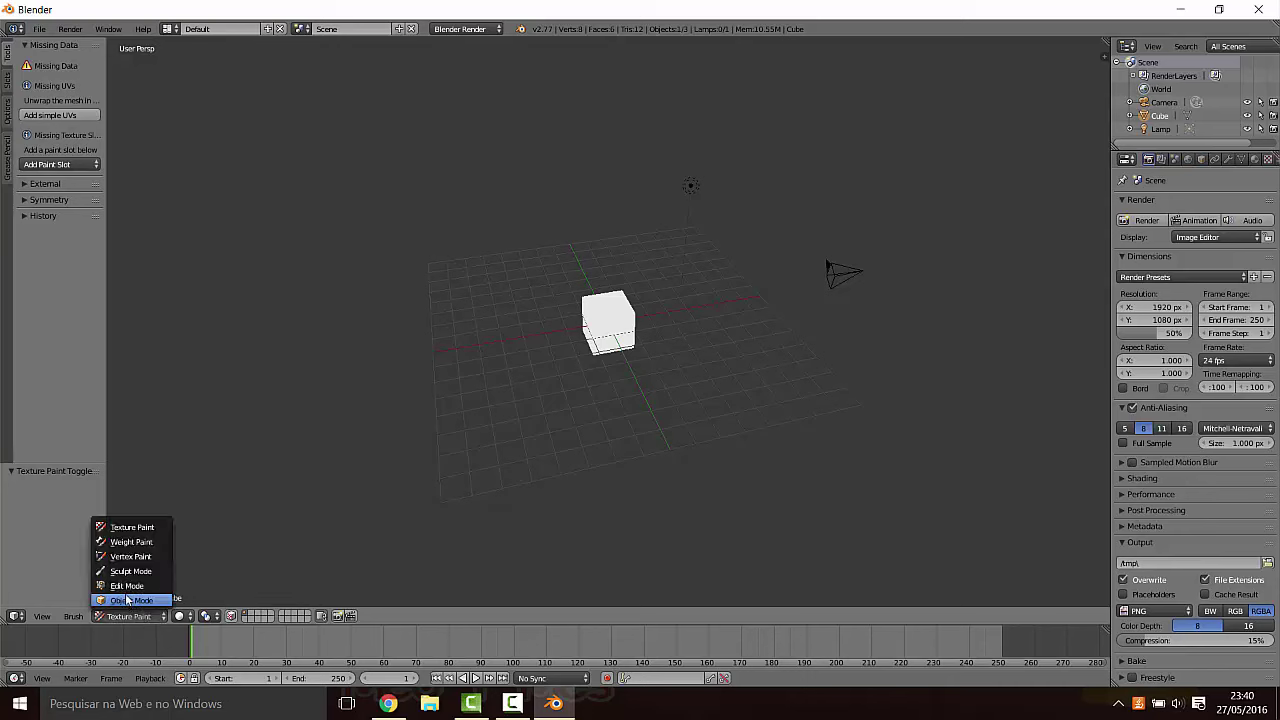
click(128, 600)
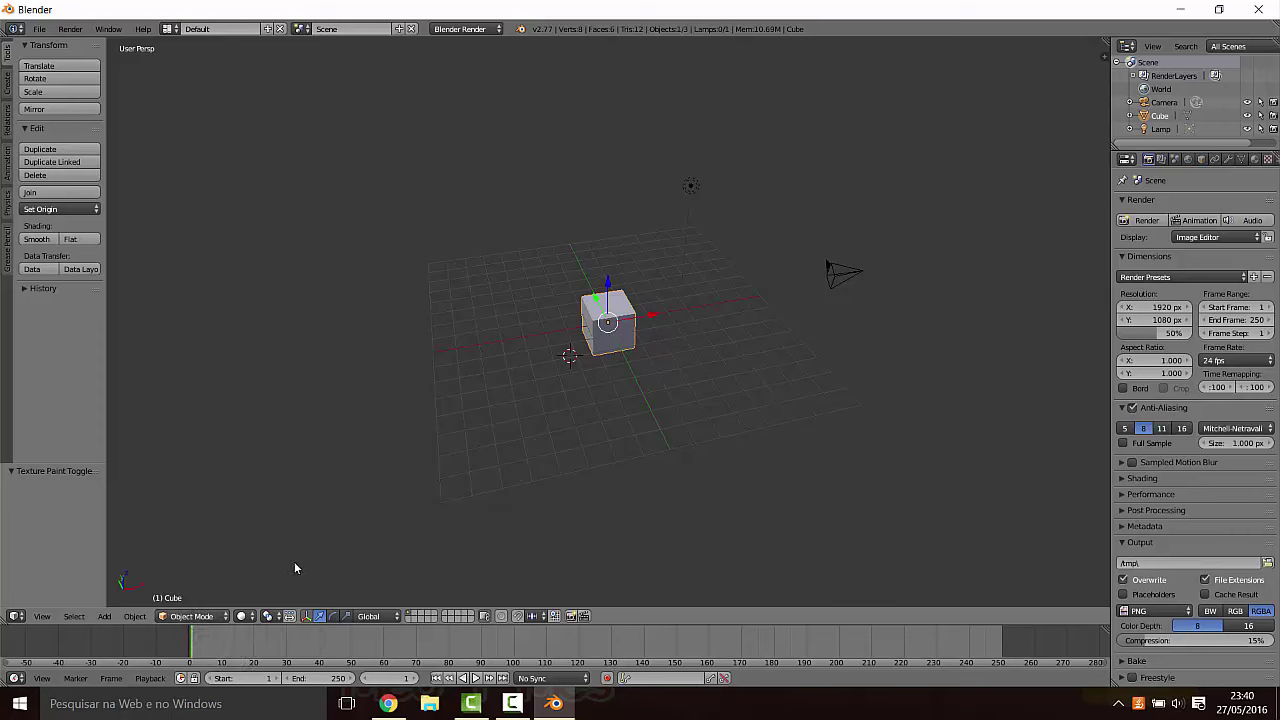
Step: Toggle the cube in and out of Edit Mode with Tab, ending in Object Mode
key(Tab)
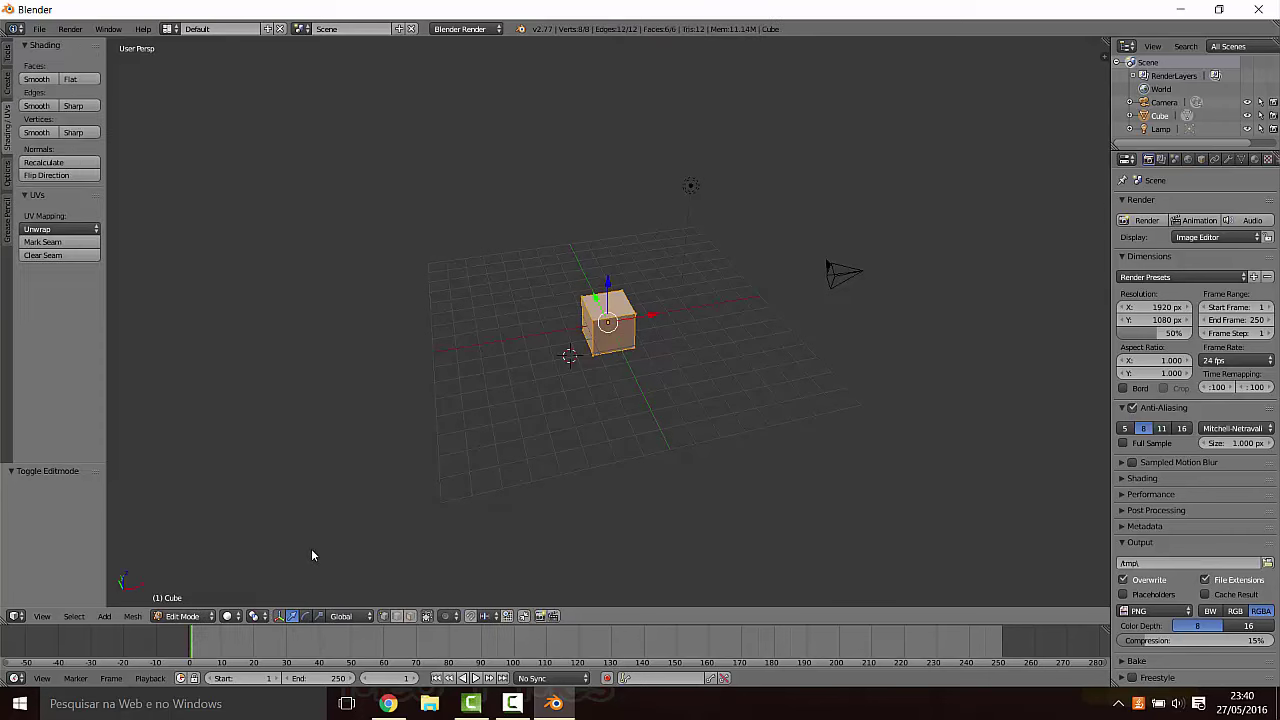
key(Tab)
key(Tab)
key(Tab)
key(Tab)
key(Tab)
key(Tab)
key(Tab)
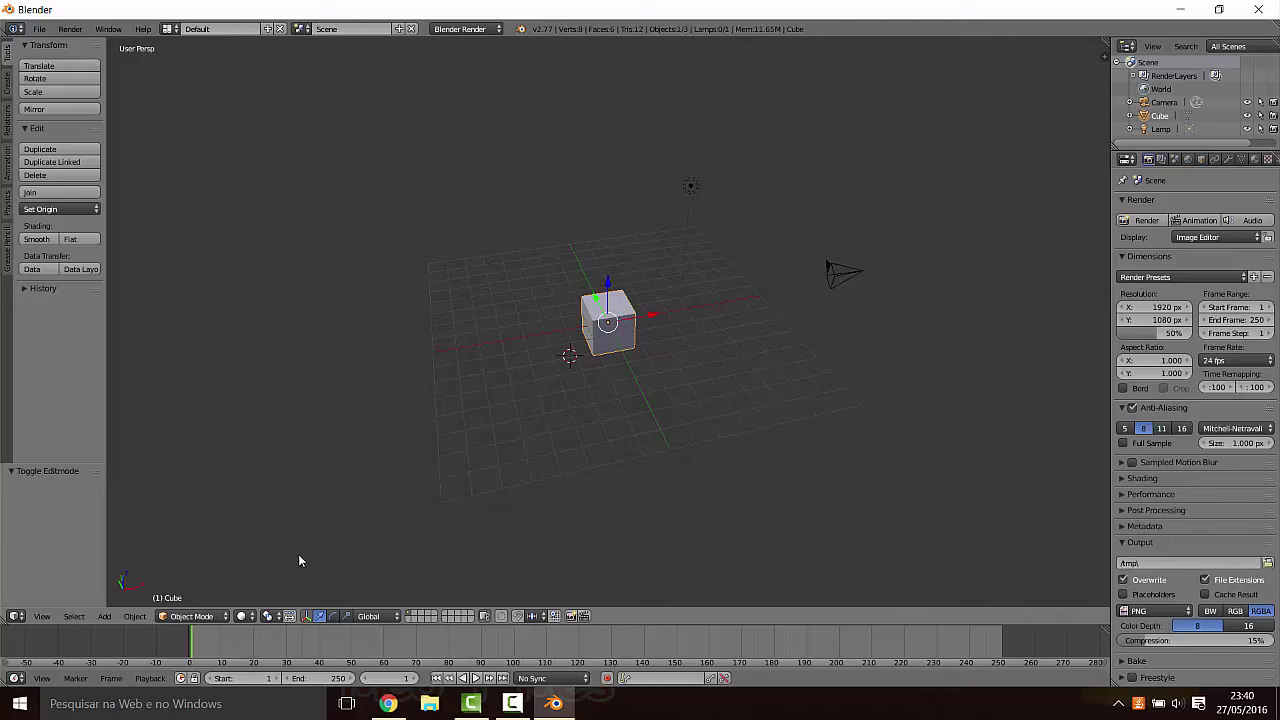
click(211, 623)
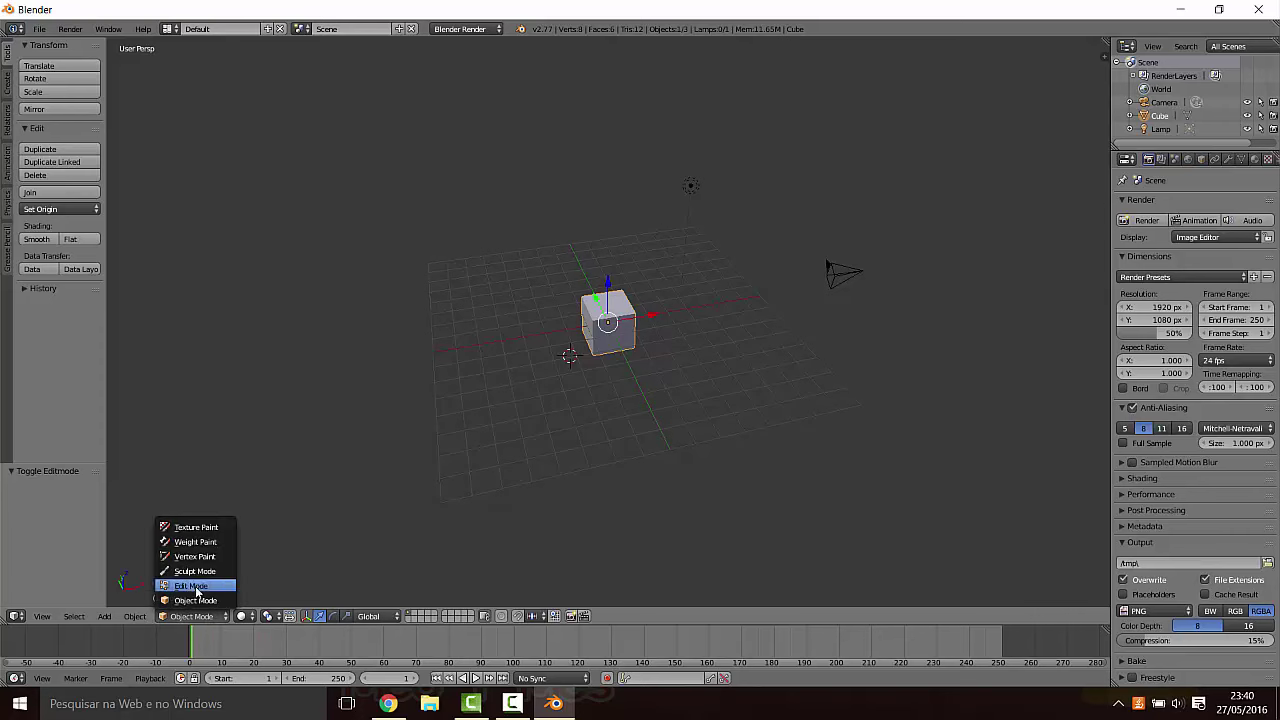
click(185, 621)
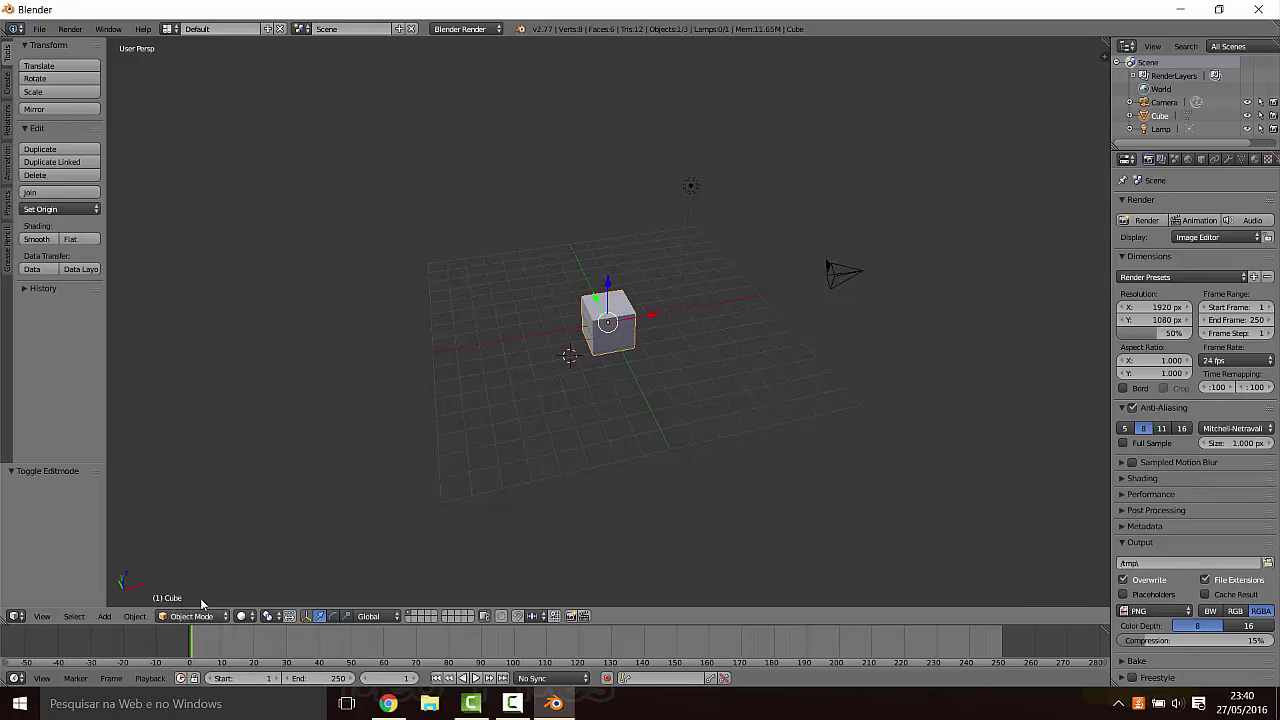
key(Tab)
key(Tab)
key(Tab)
key(Tab)
key(Tab)
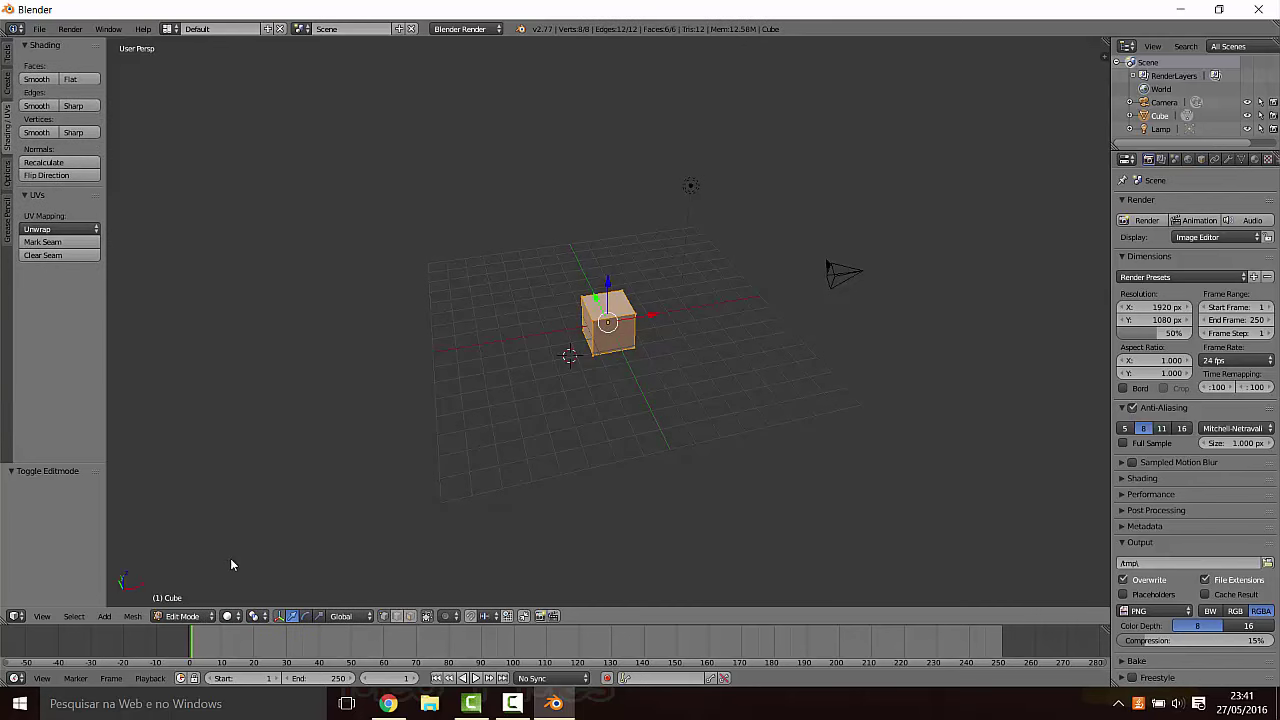
key(Tab)
key(Tab)
key(Tab)
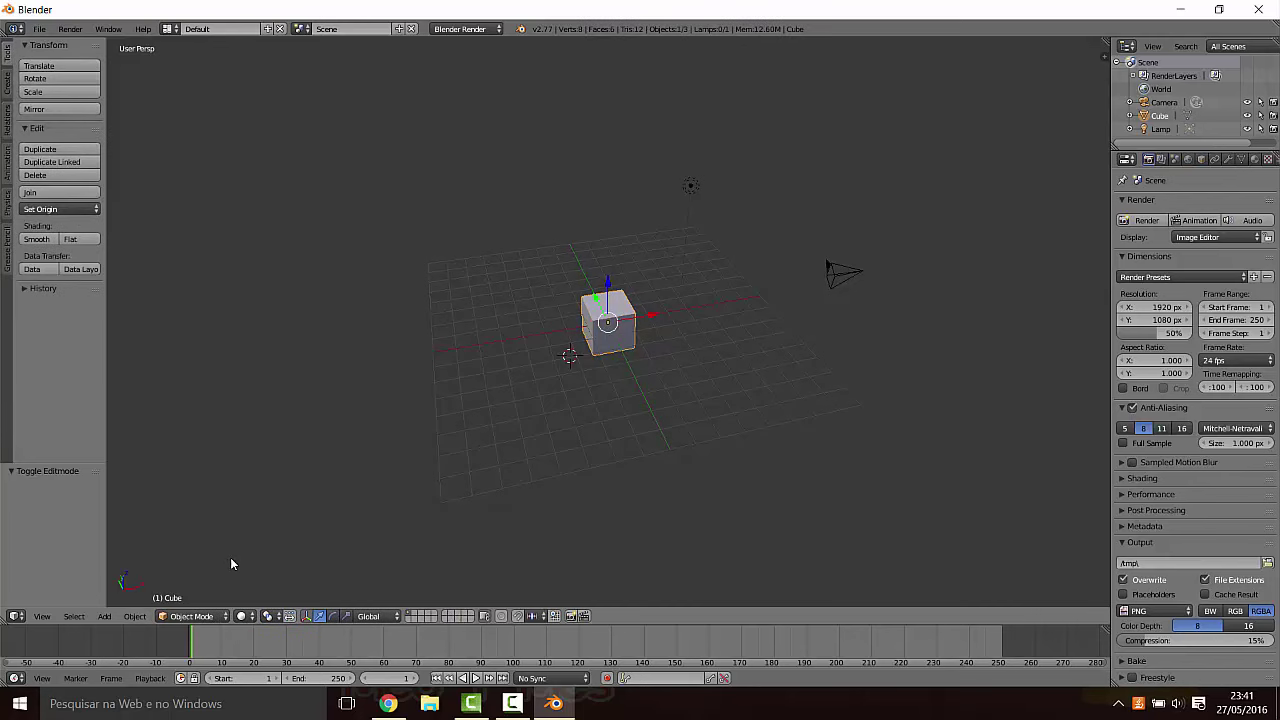
key(Tab)
key(Tab)
Step: Place the 3D cursor on the grid in front of the cube and bring up the Add menu
click(538, 394)
key(shift+a)
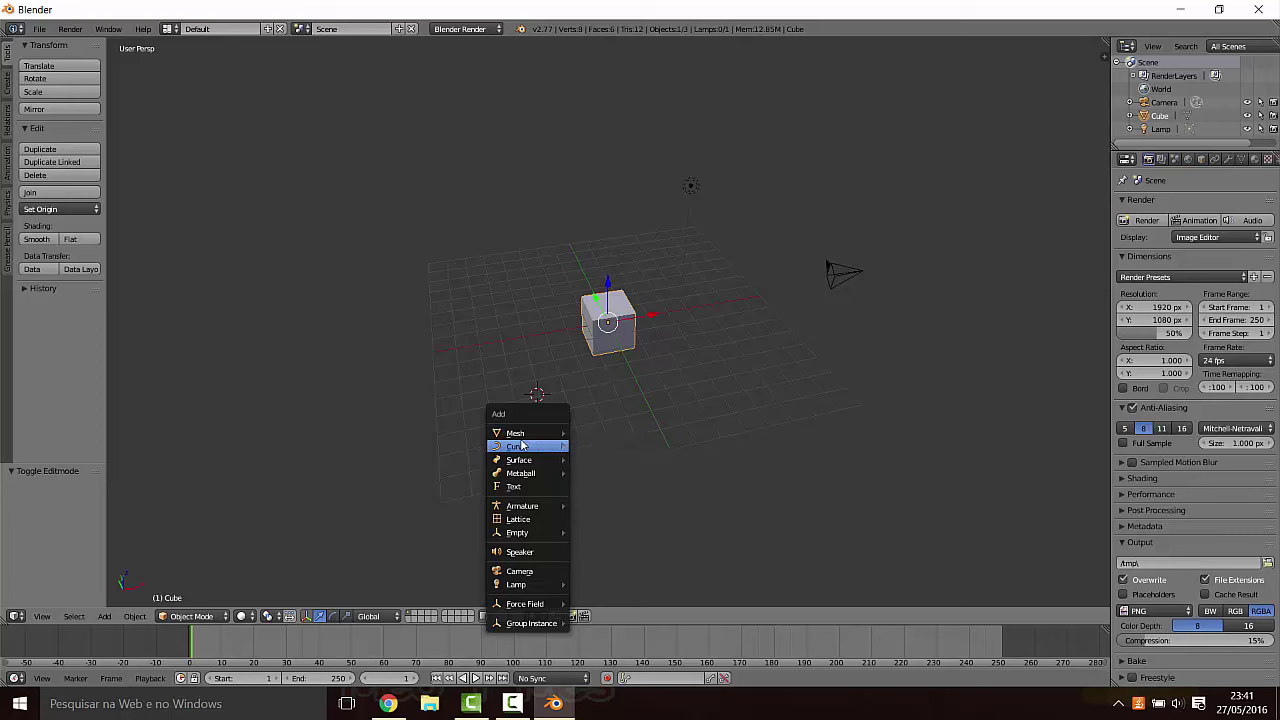
mouse_move(516, 433)
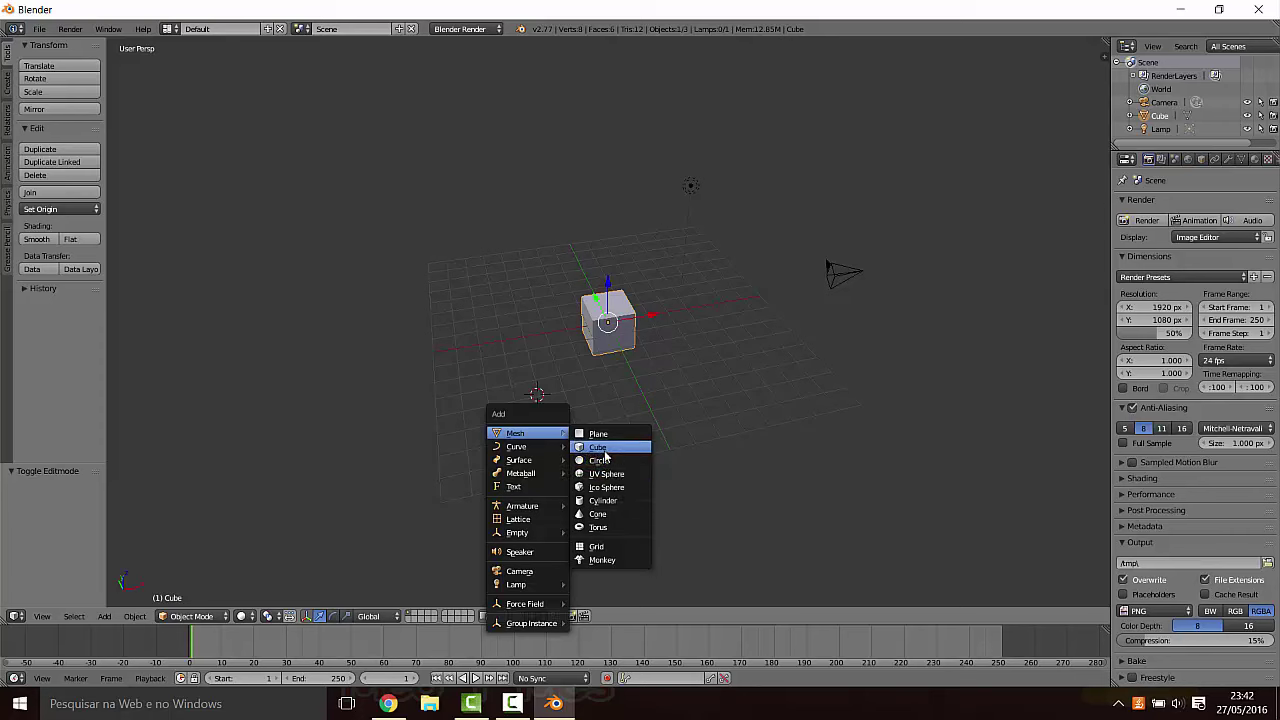
Step: Add a second cube, Cube.001, at the 3D cursor in front of the original cube
click(604, 453)
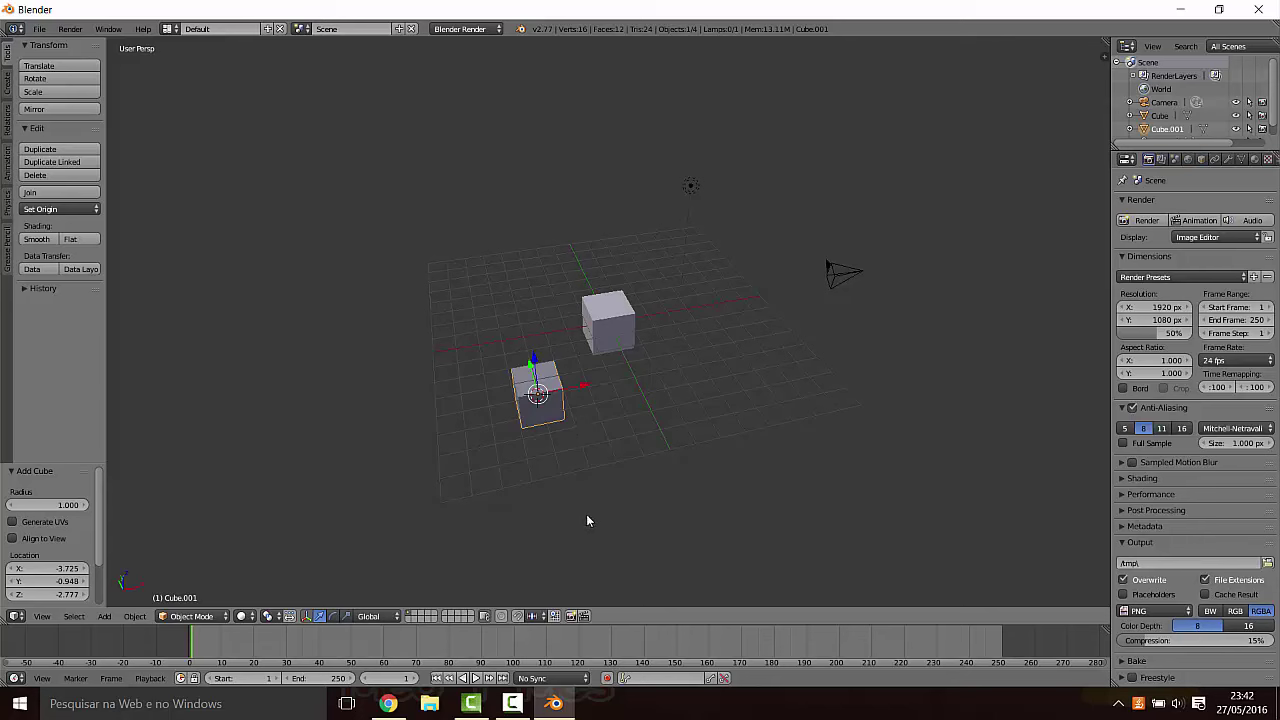
mouse_move(610, 475)
middle_down()
mouse_move(654, 404)
mouse_move(844, 342)
mouse_move(689, 376)
middle_up()
scroll(728, 389, up, 2)
scroll(728, 385, down, 1)
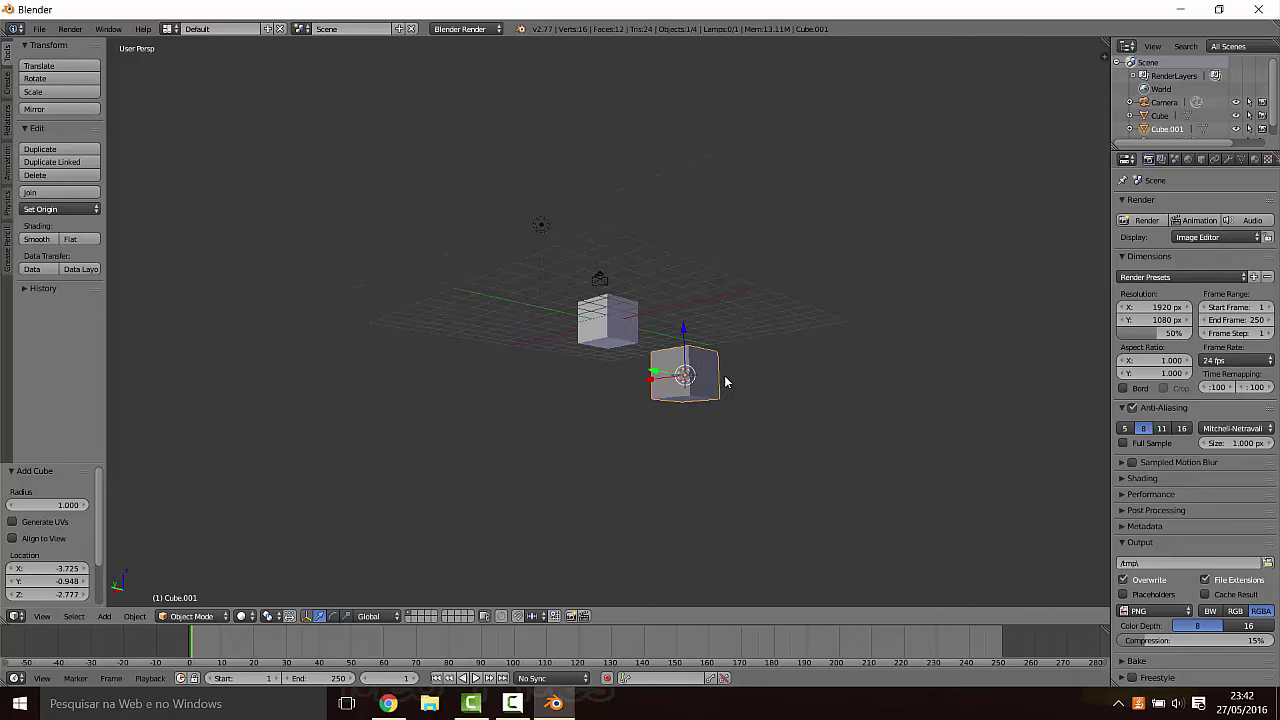
Step: Move the 3D cursor onto the grid left of the cubes and bring up the Add menu
click(460, 370)
mouse_move(494, 383)
middle_down()
mouse_move(650, 423)
mouse_move(536, 405)
mouse_move(521, 451)
middle_up()
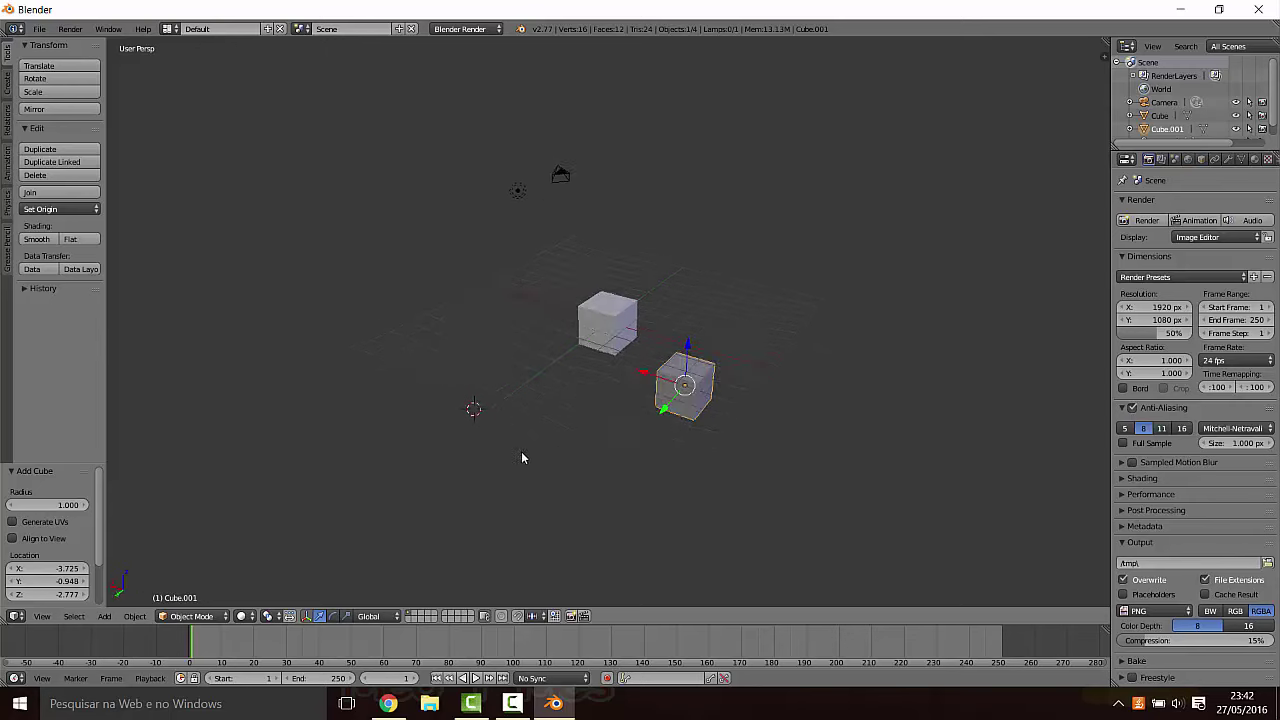
mouse_move(475, 375)
middle_down()
mouse_move(560, 340)
mouse_move(623, 286)
mouse_move(531, 386)
middle_up()
key(shift+a)
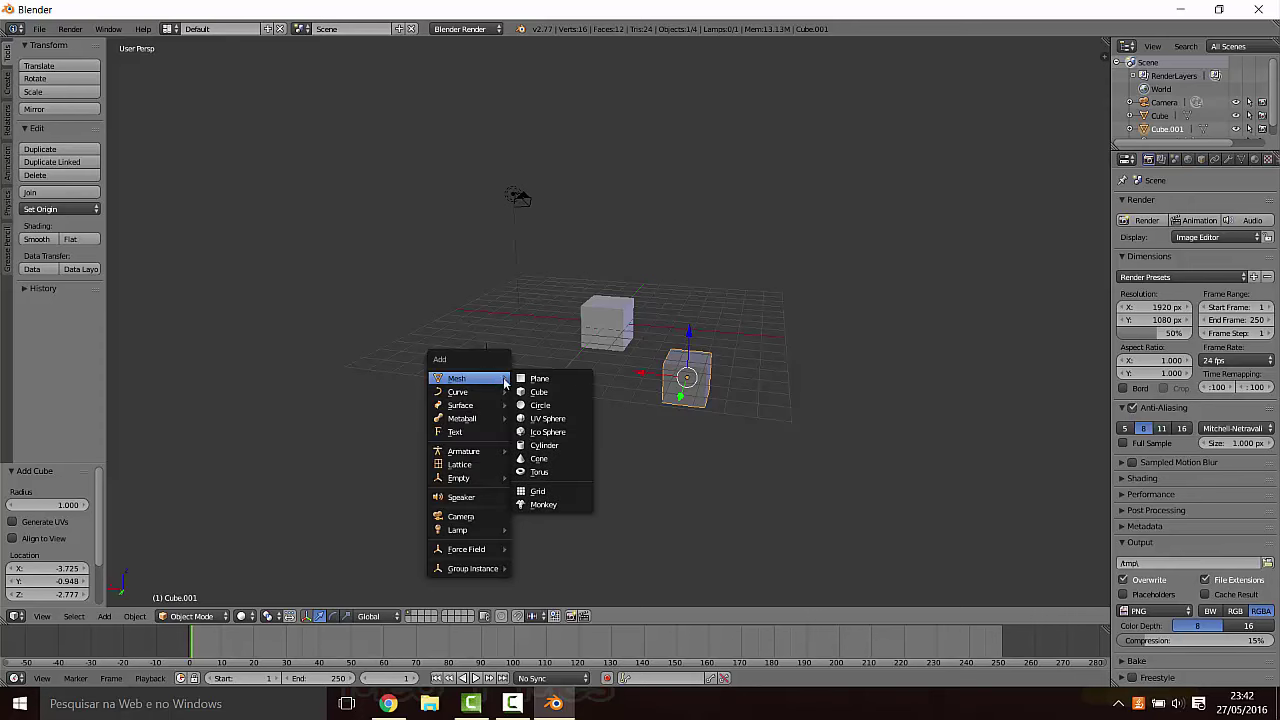
Step: Add a UV sphere (32 segments, 16 rings, size 1.000), then reposition the 3D cursor on the grid
click(551, 420)
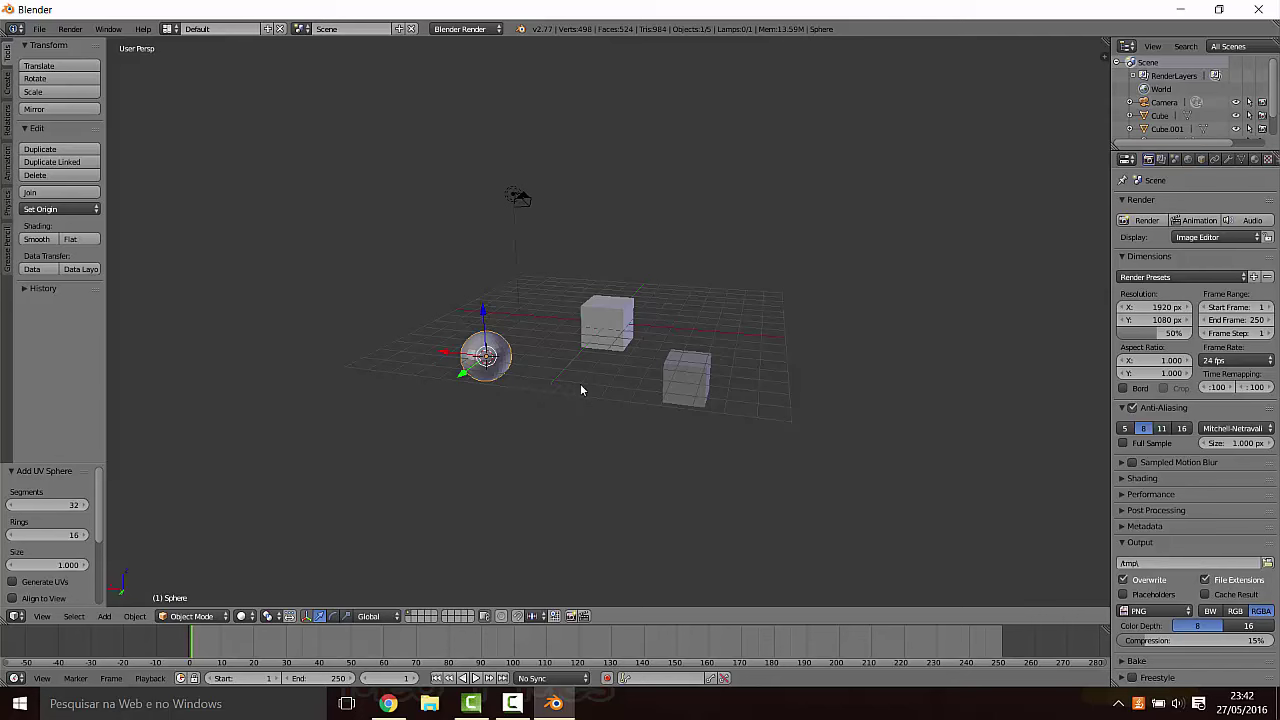
click(555, 372)
click(528, 362)
click(418, 376)
mouse_move(566, 343)
middle_down()
mouse_move(711, 263)
mouse_move(760, 366)
mouse_move(814, 268)
mouse_move(806, 314)
middle_up()
click(468, 353)
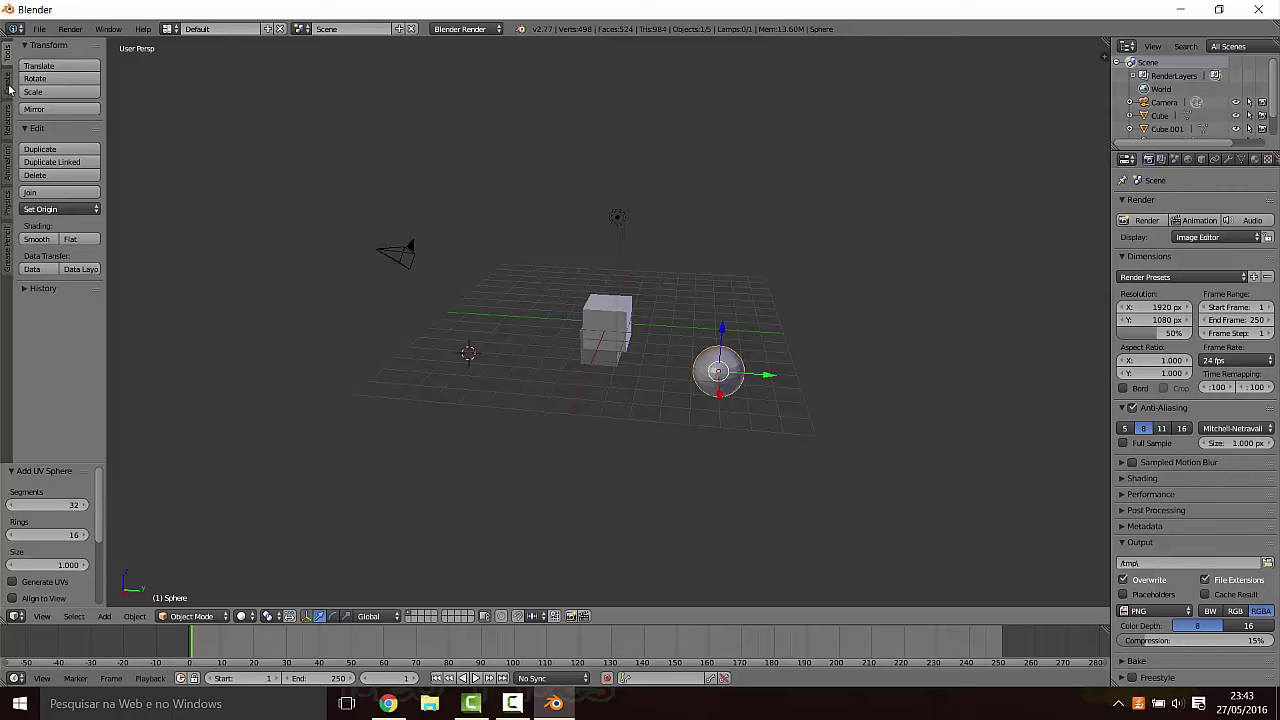
Step: Add a cylinder, a cone and a torus, the torus at X 4.27, Y 5.09, Z 4.04
click(9, 88)
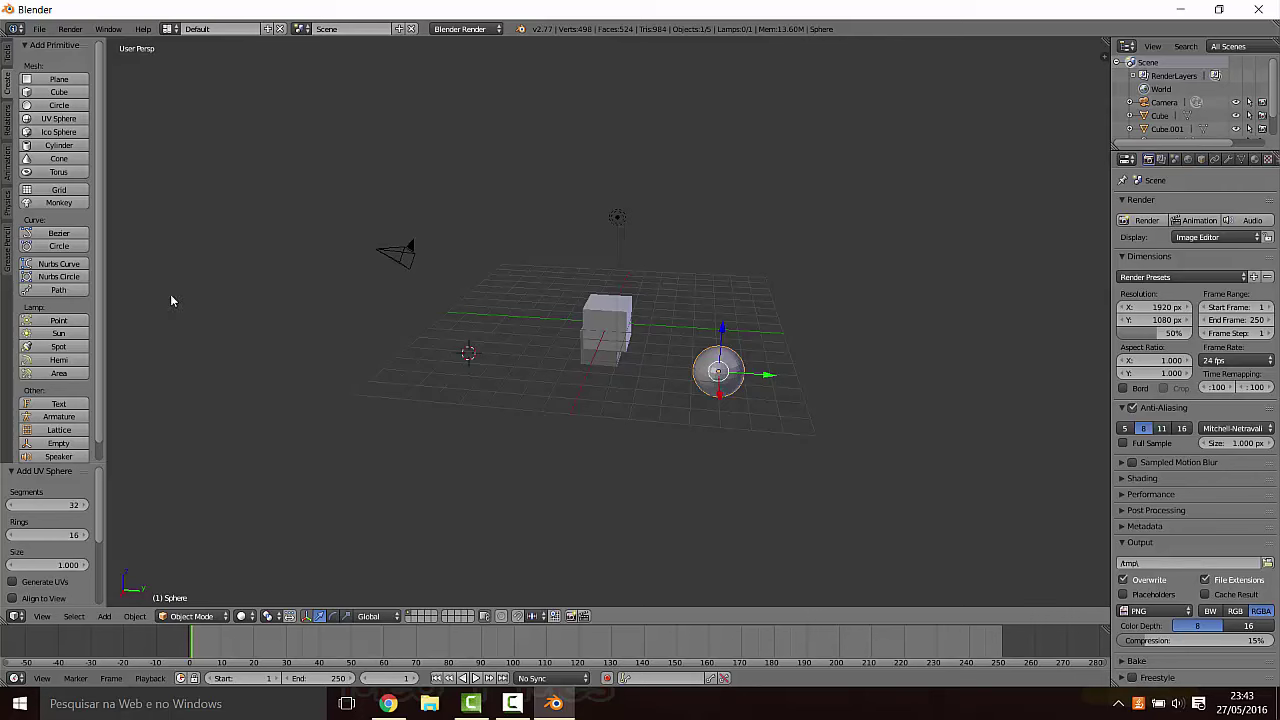
key(shift+a)
scroll(99, 82, down, 2)
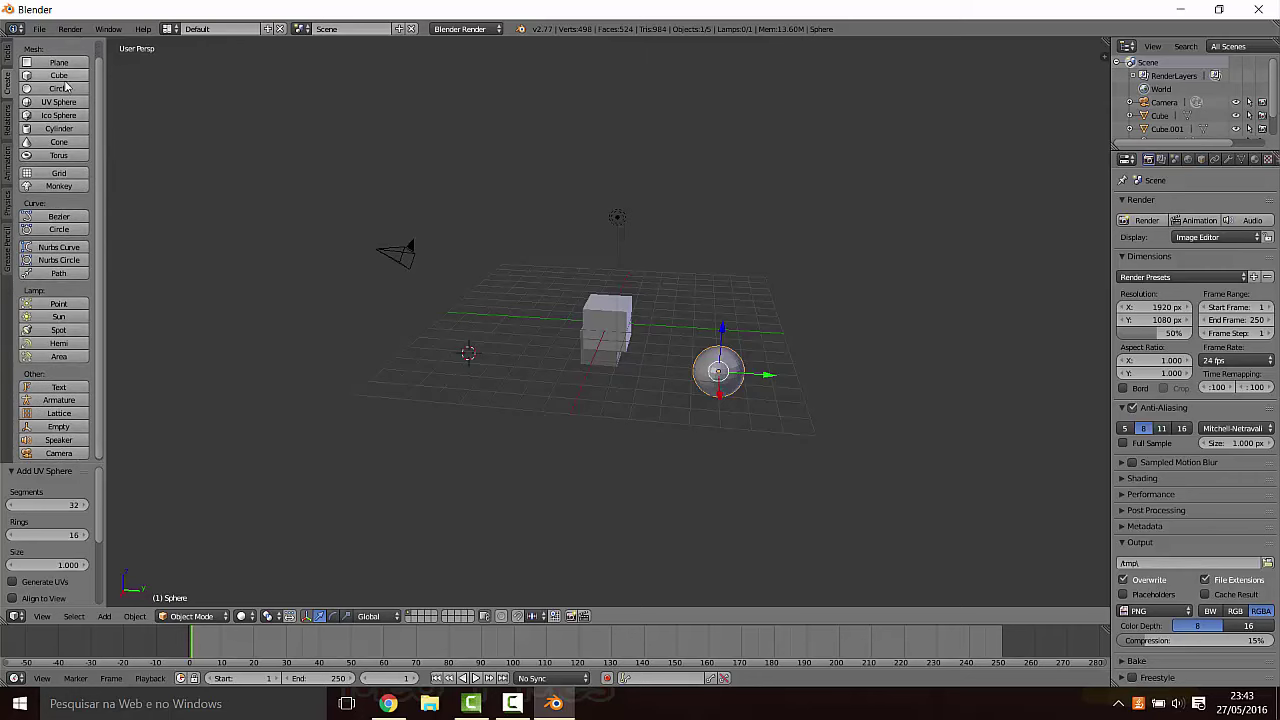
click(57, 129)
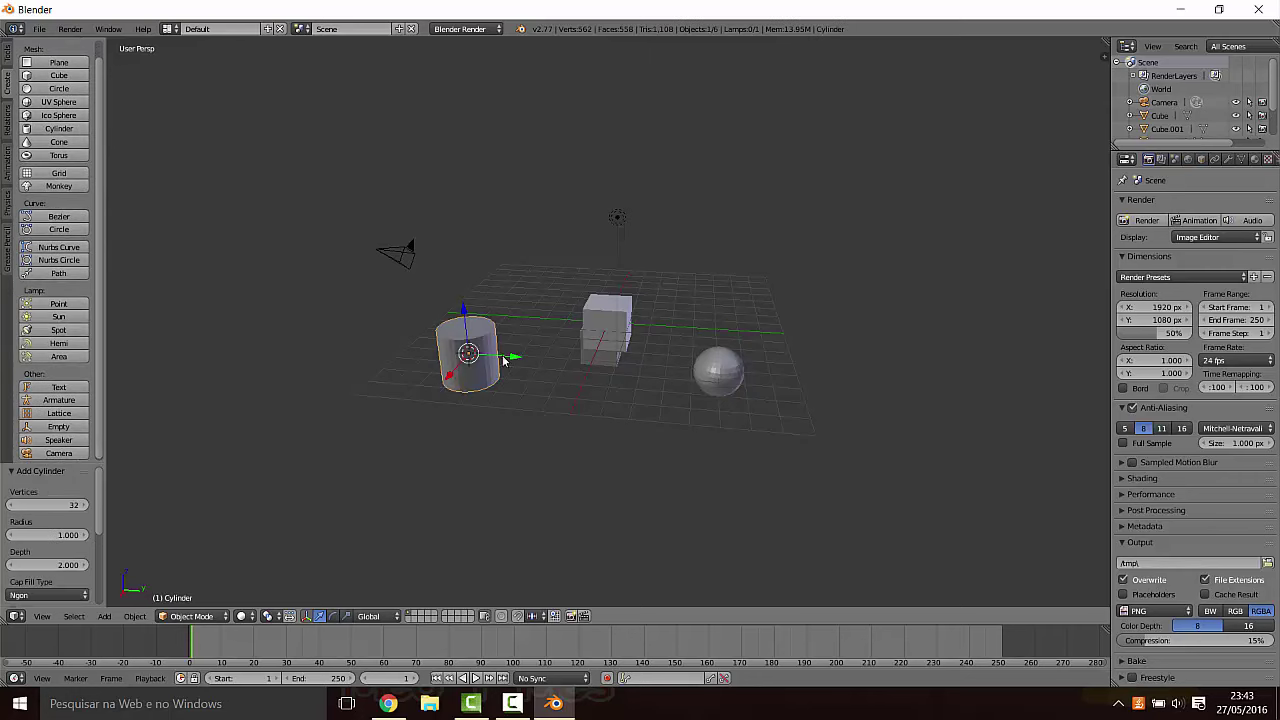
click(59, 141)
click(727, 276)
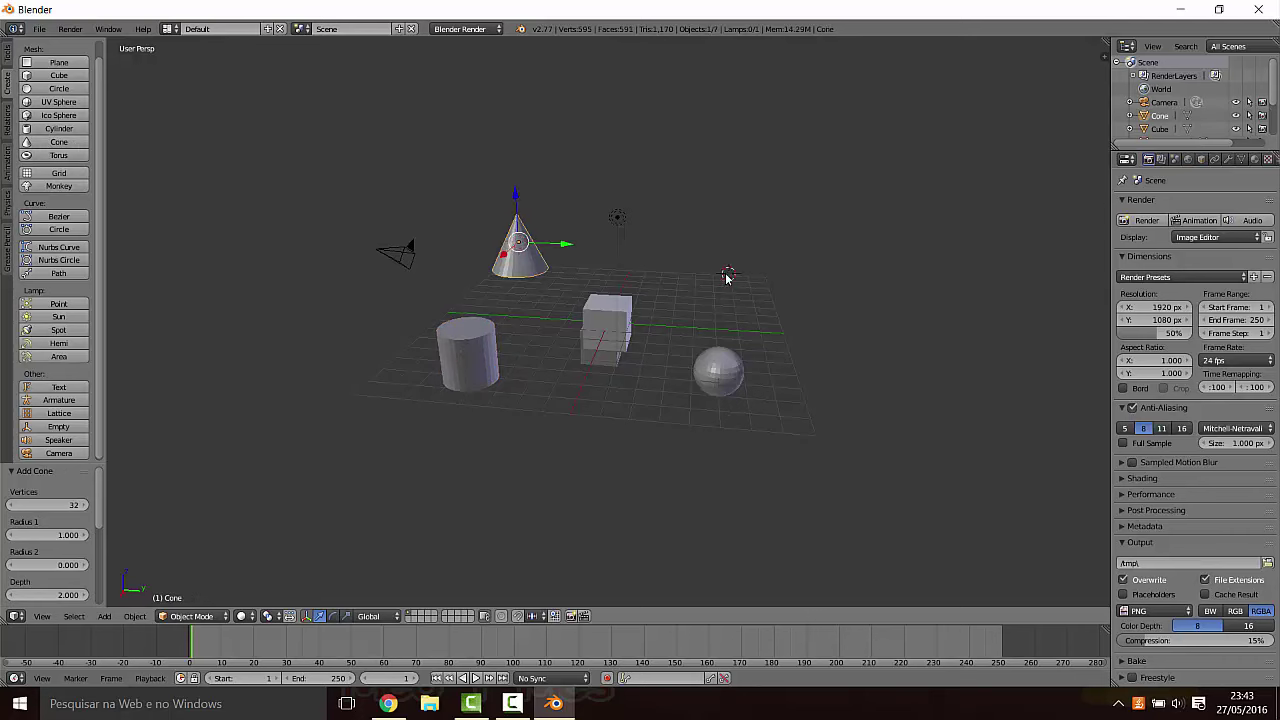
click(59, 155)
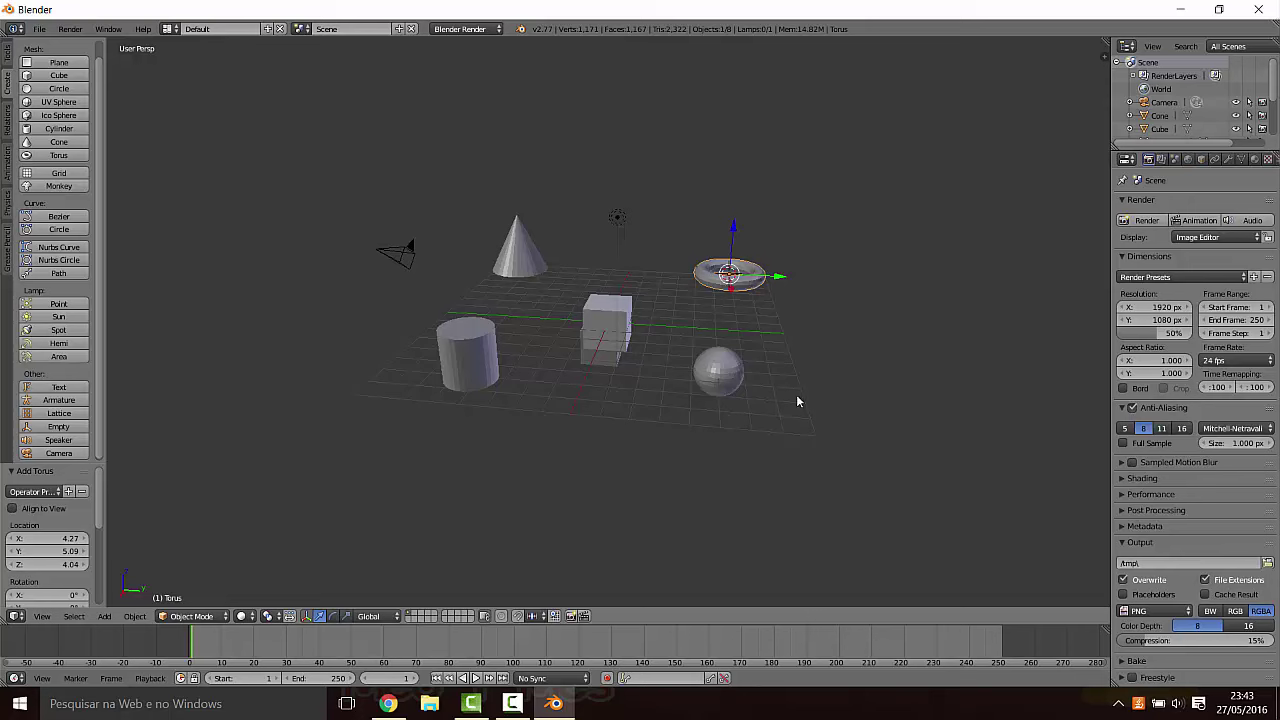
mouse_move(697, 330)
middle_down()
mouse_move(670, 408)
mouse_move(726, 306)
mouse_move(703, 350)
middle_up()
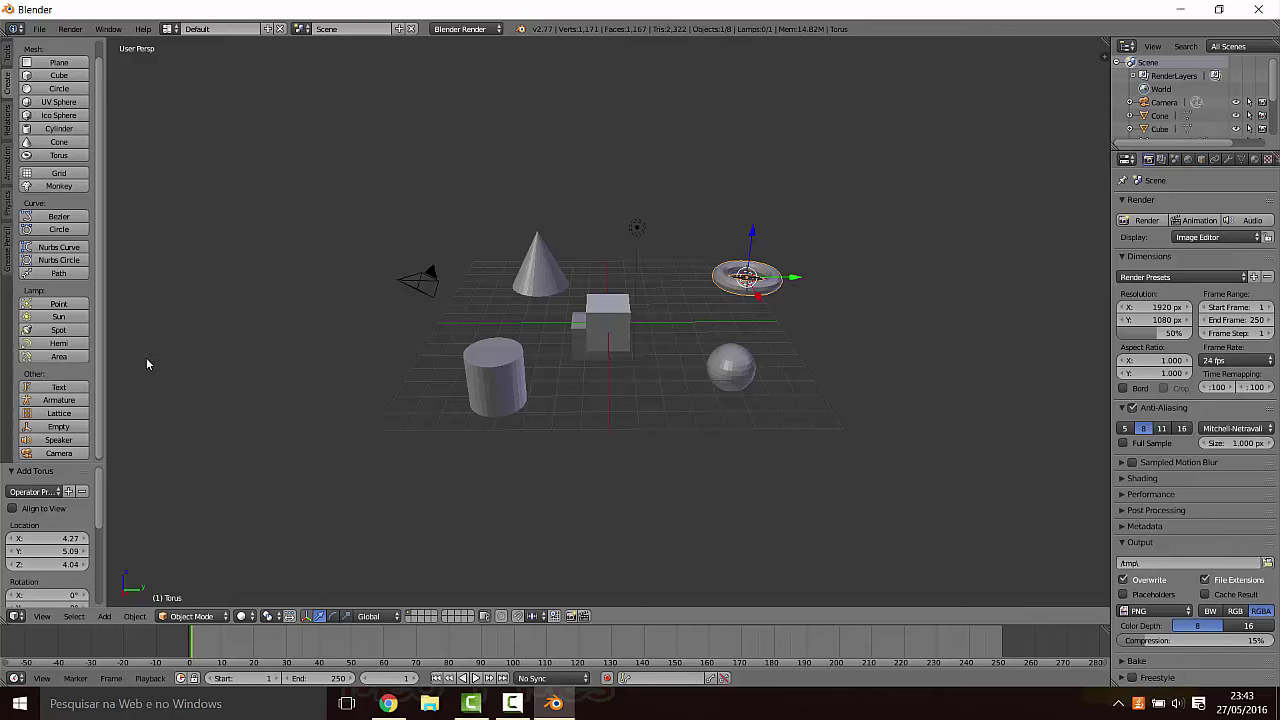
Step: Delete the torus and the UV sphere
scroll(146, 364, down, 3)
scroll(118, 352, up, 4)
scroll(120, 347, up, 2)
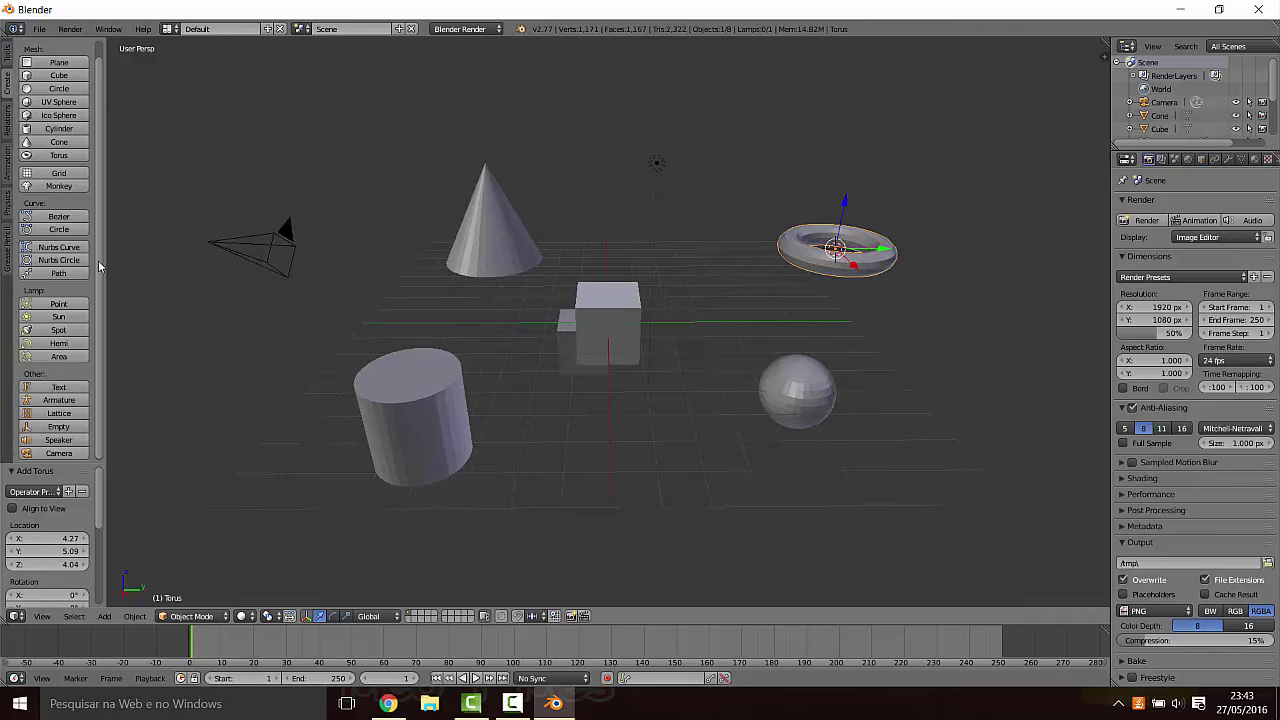
scroll(60, 240, up, 2)
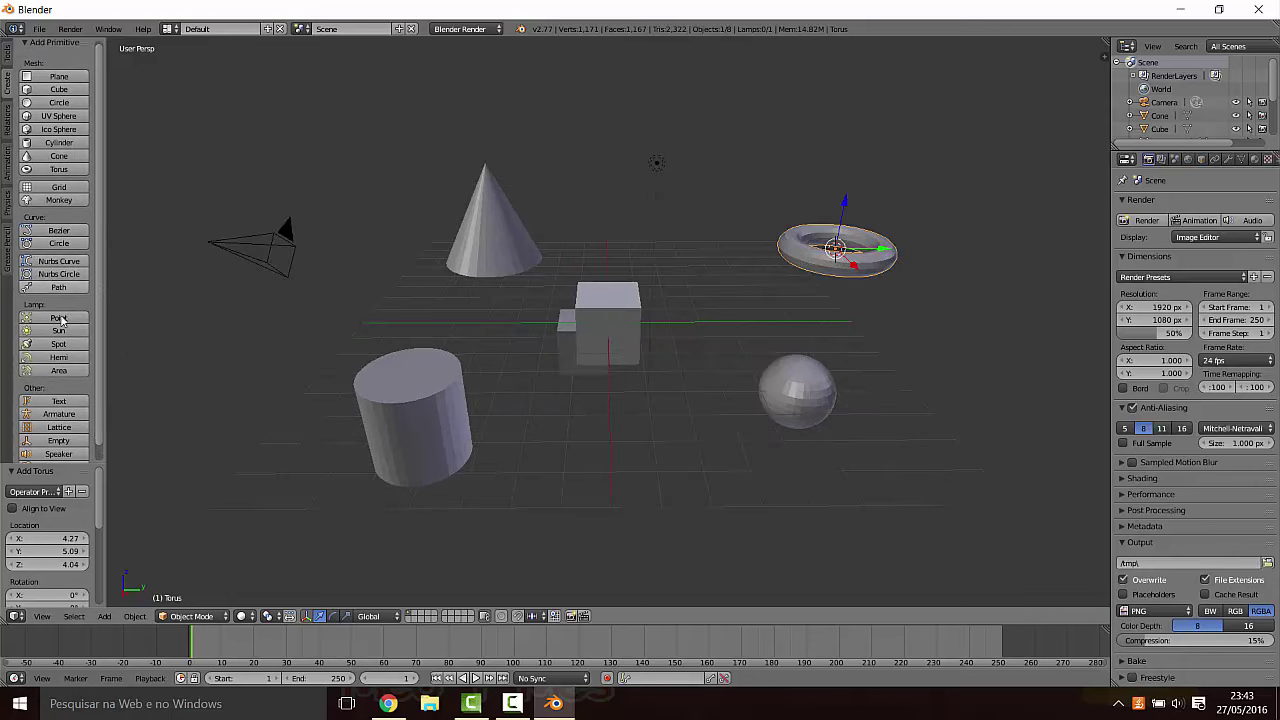
scroll(98, 330, down, 2)
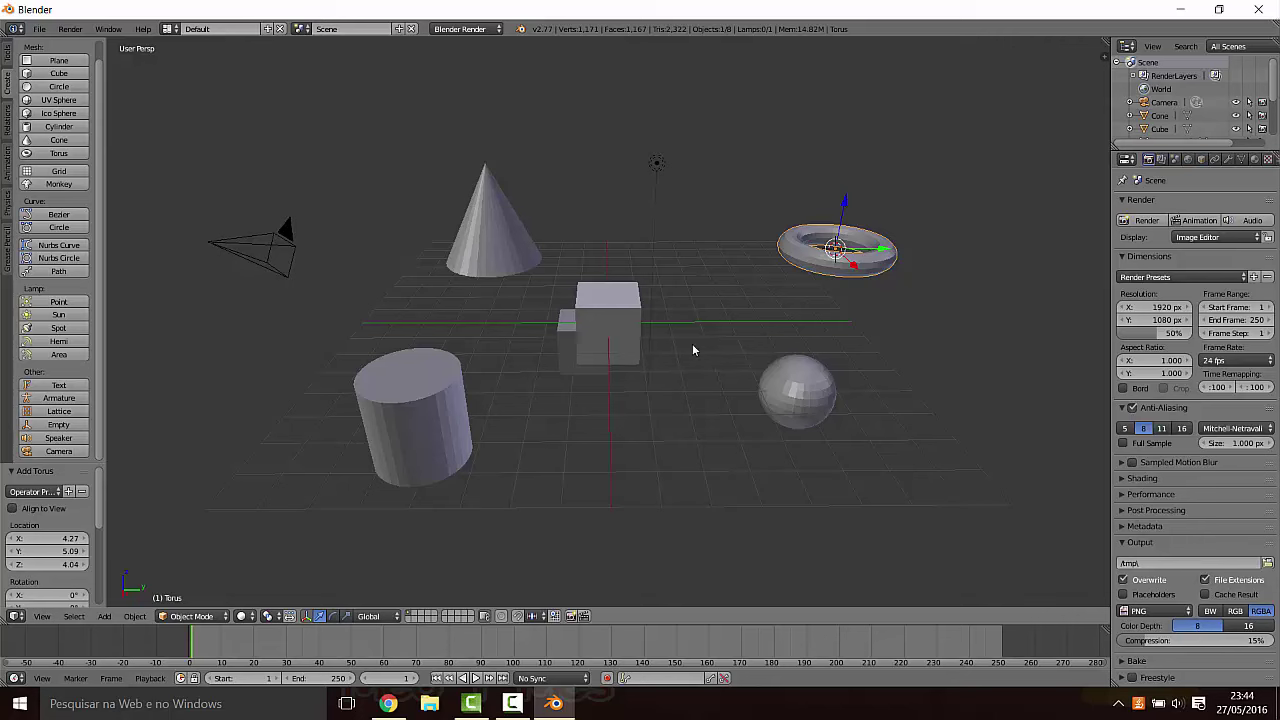
key(x)
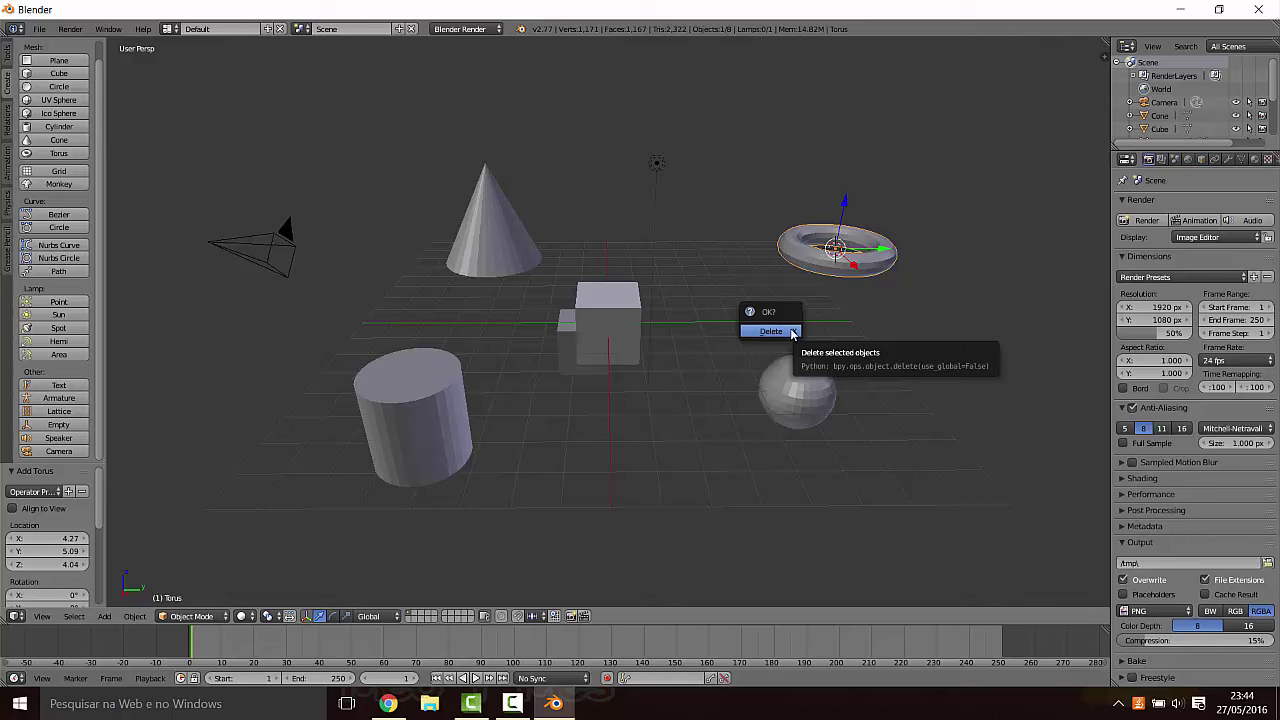
click(793, 333)
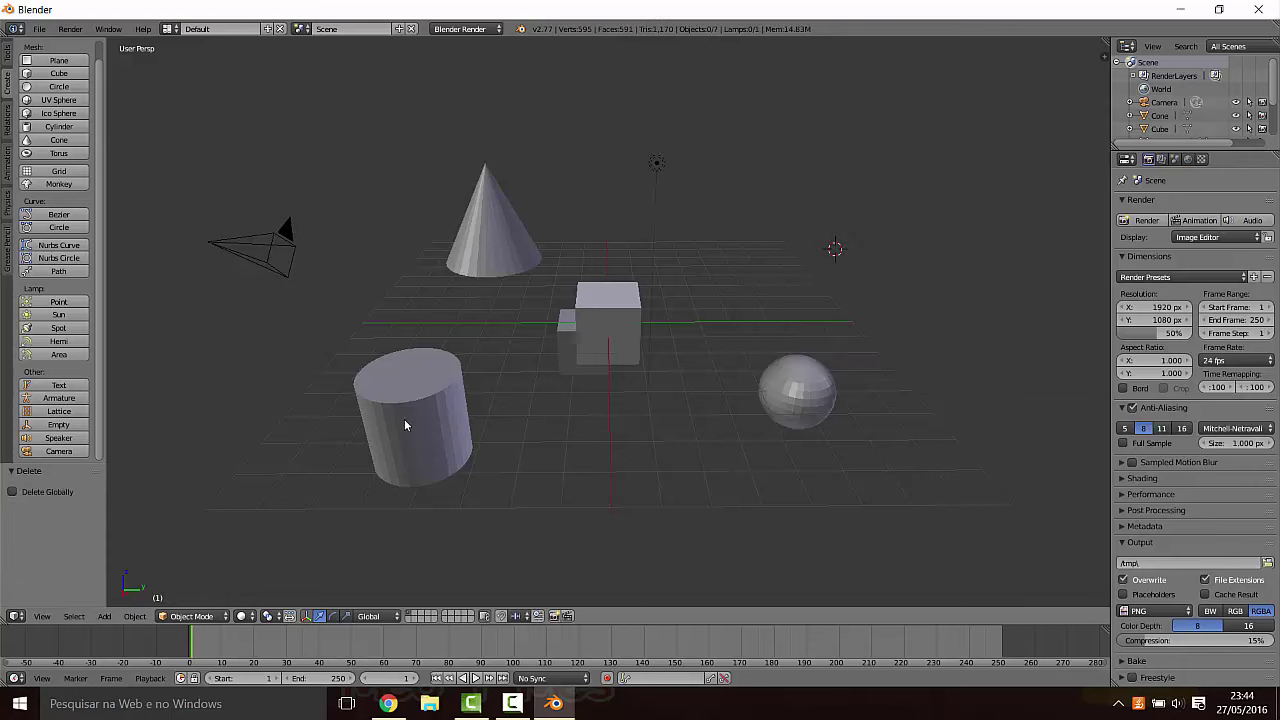
right_click(827, 403)
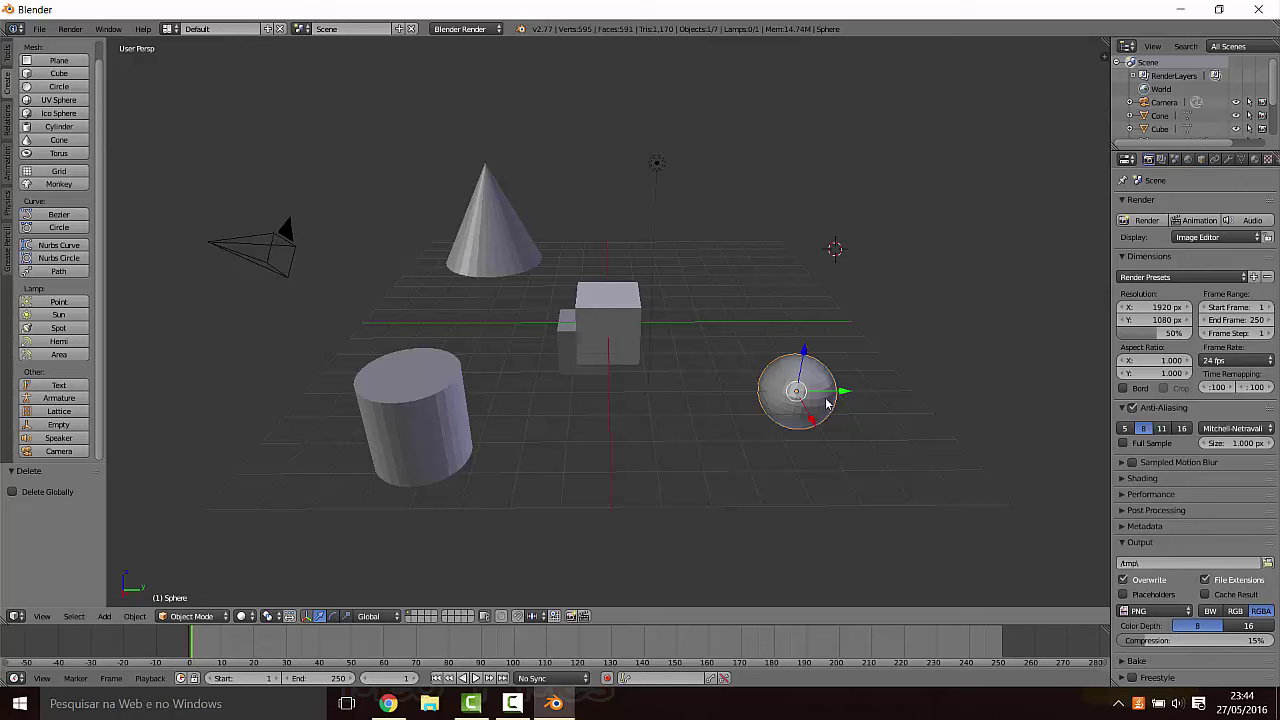
key(x)
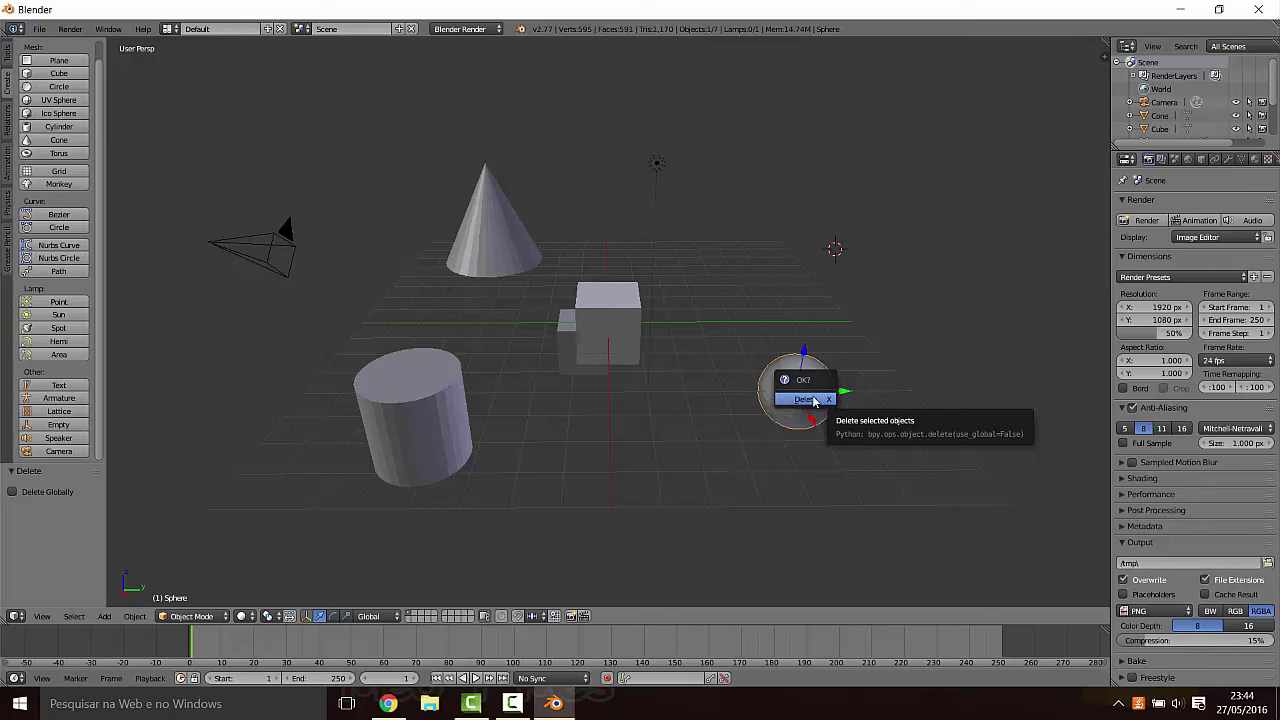
click(822, 402)
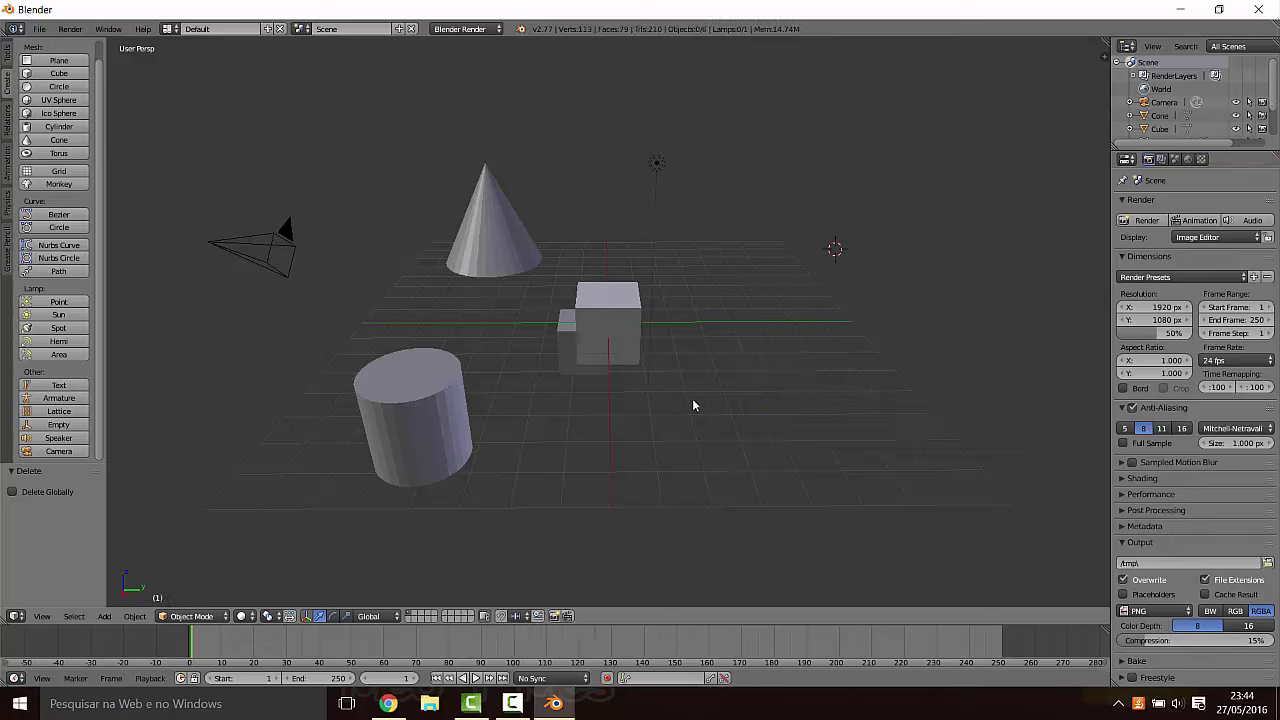
Step: Delete the cylinder and the cone
right_click(443, 400)
key(x)
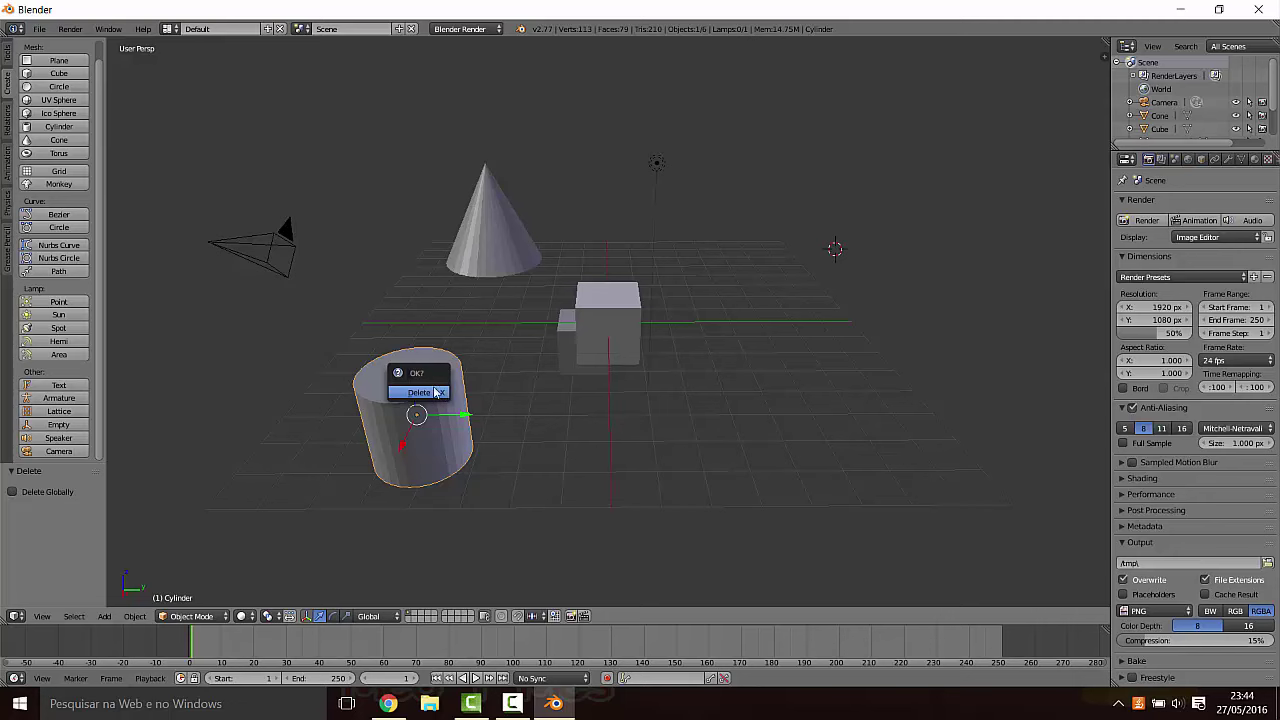
key(Escape)
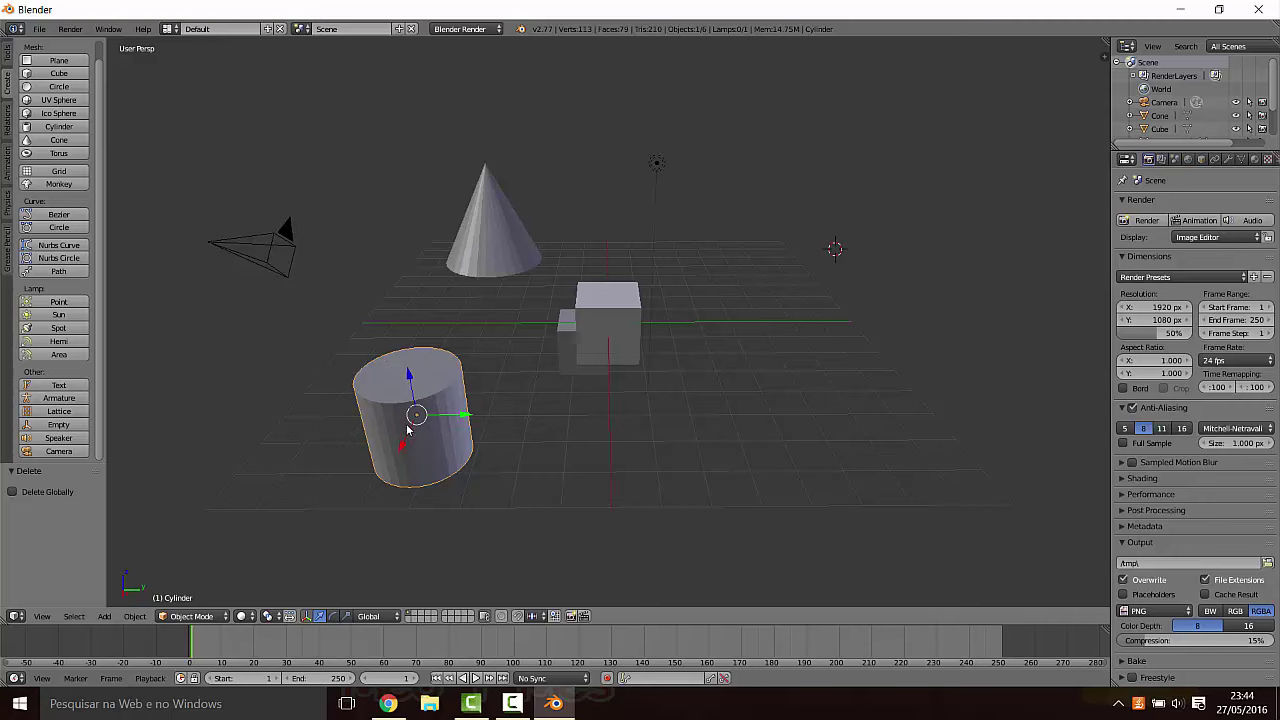
key(x)
click(408, 428)
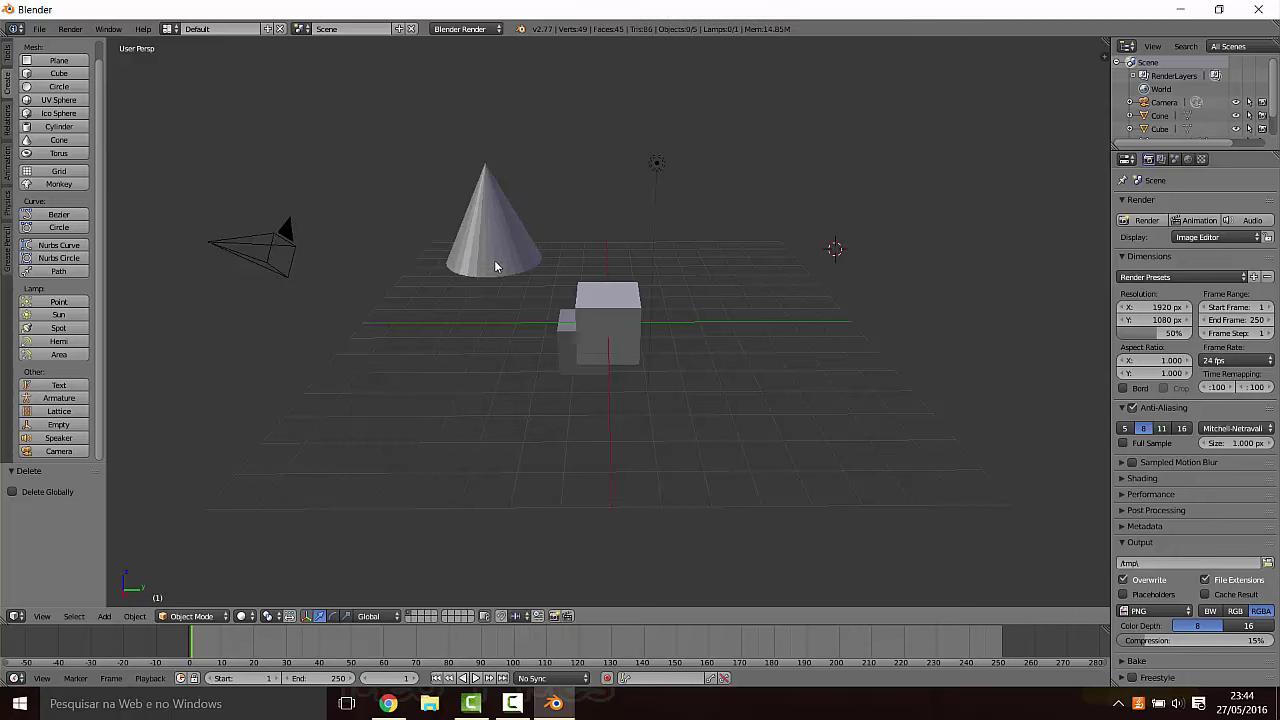
key(x)
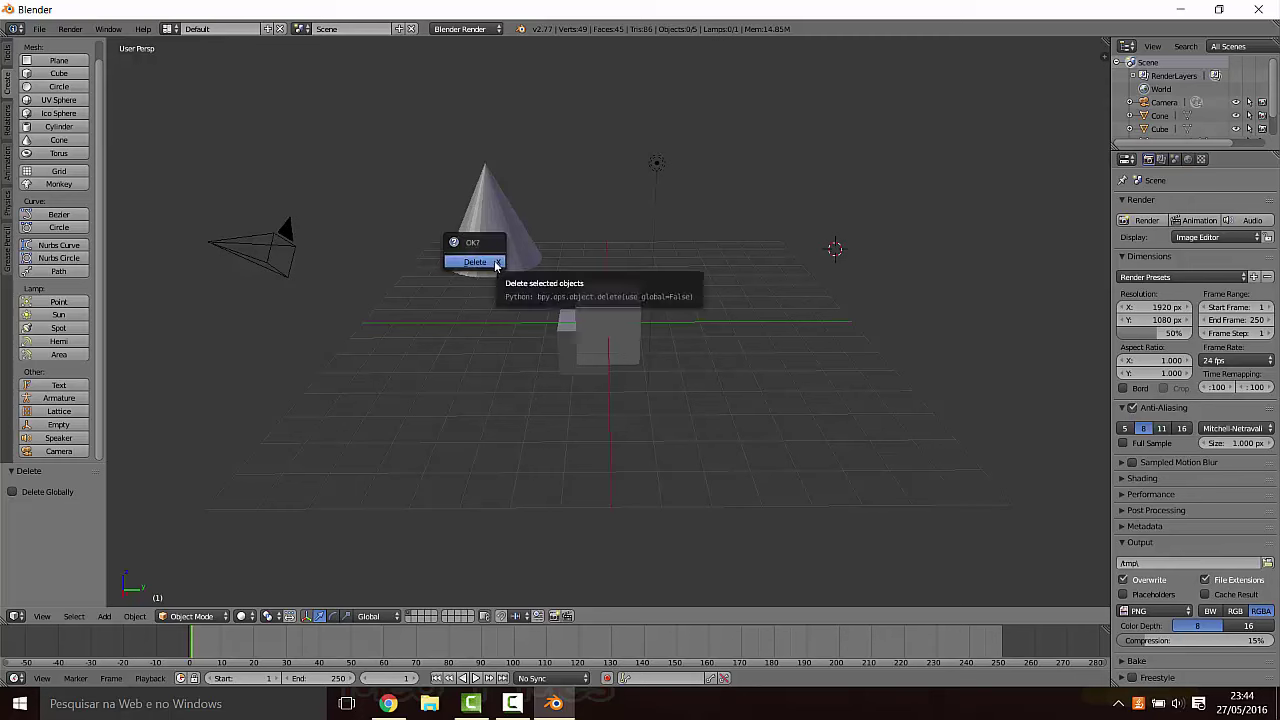
click(500, 263)
right_click(500, 263)
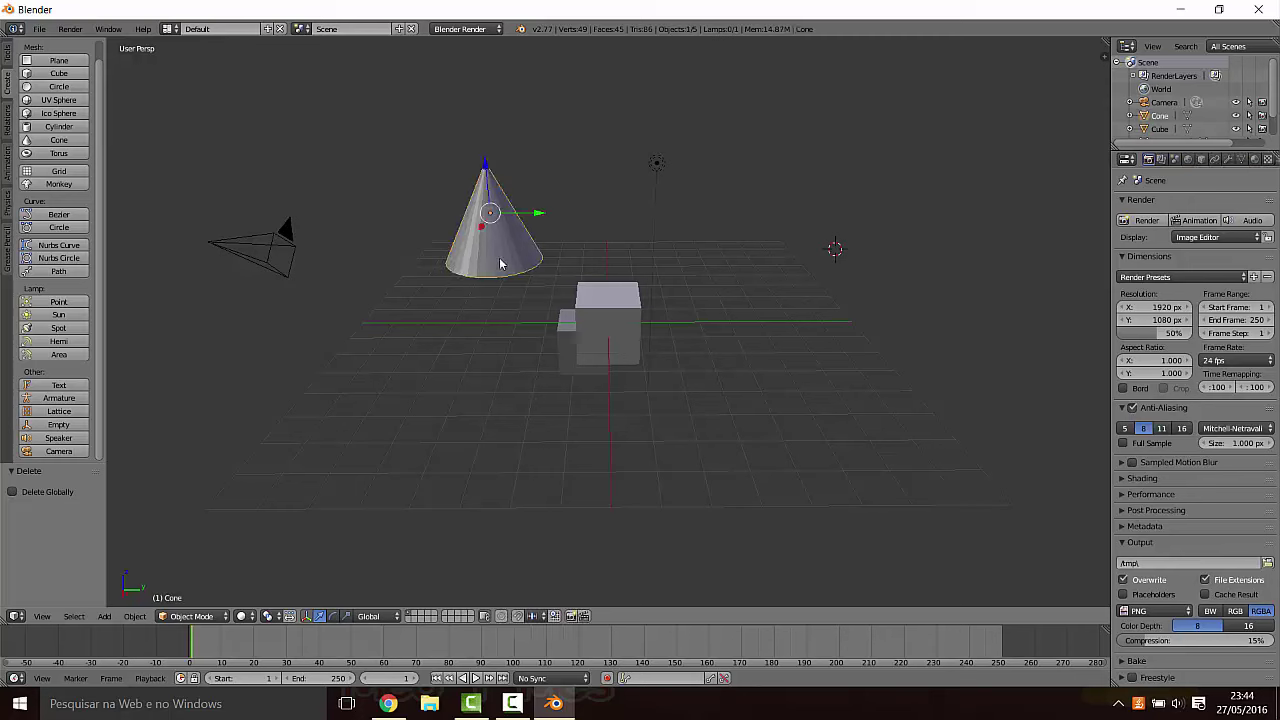
key(x)
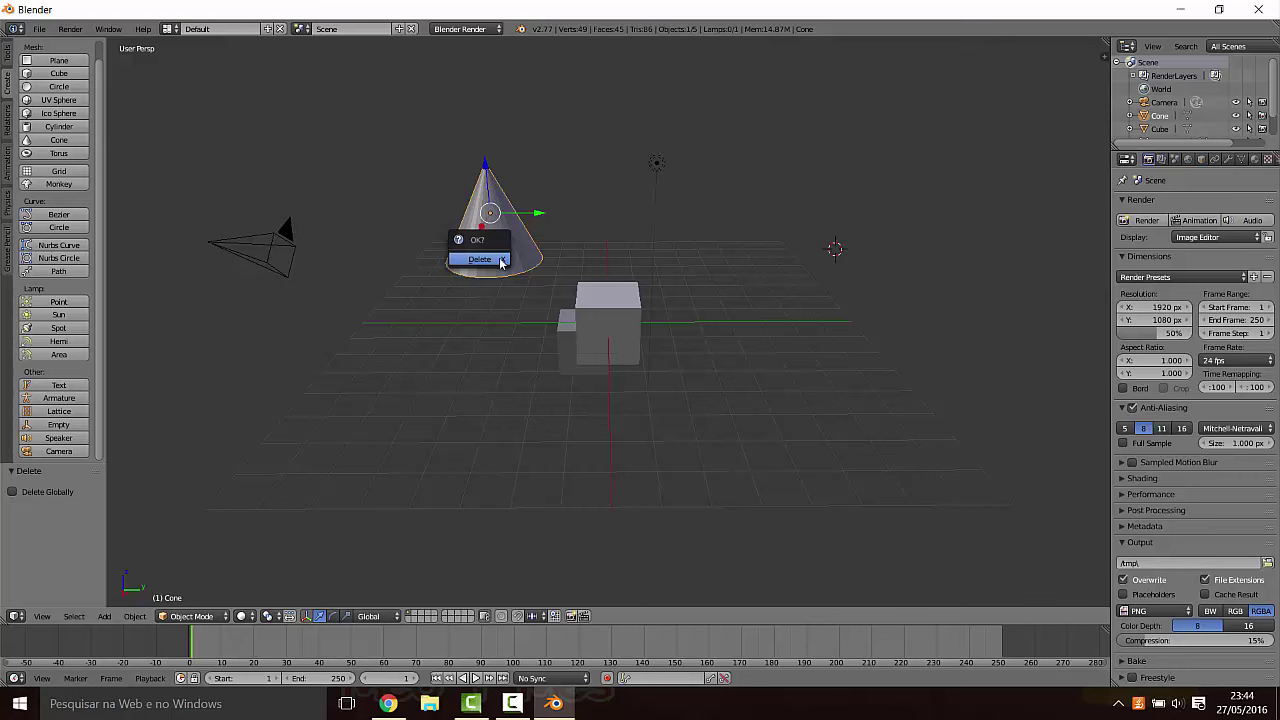
click(500, 260)
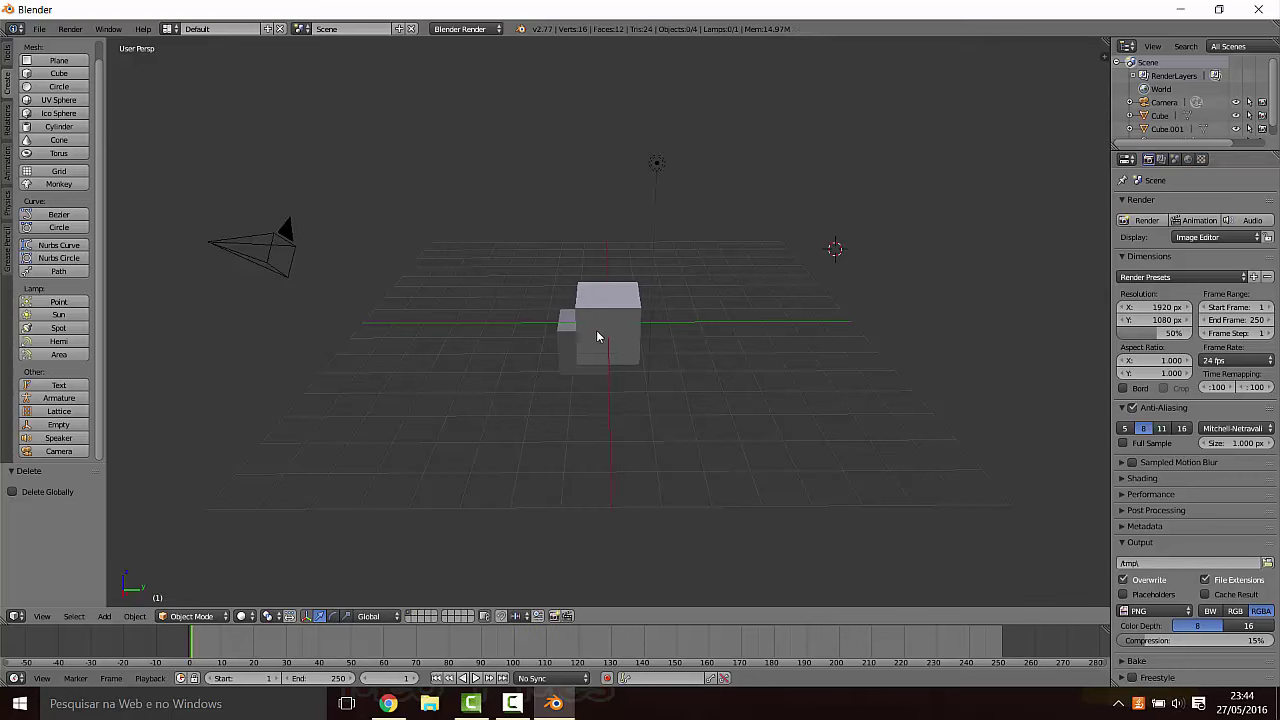
Step: Delete the extra front cube, Cube.001, leaving the original cube, camera and lamp
mouse_move(583, 357)
middle_down()
mouse_move(806, 351)
mouse_move(657, 352)
middle_up()
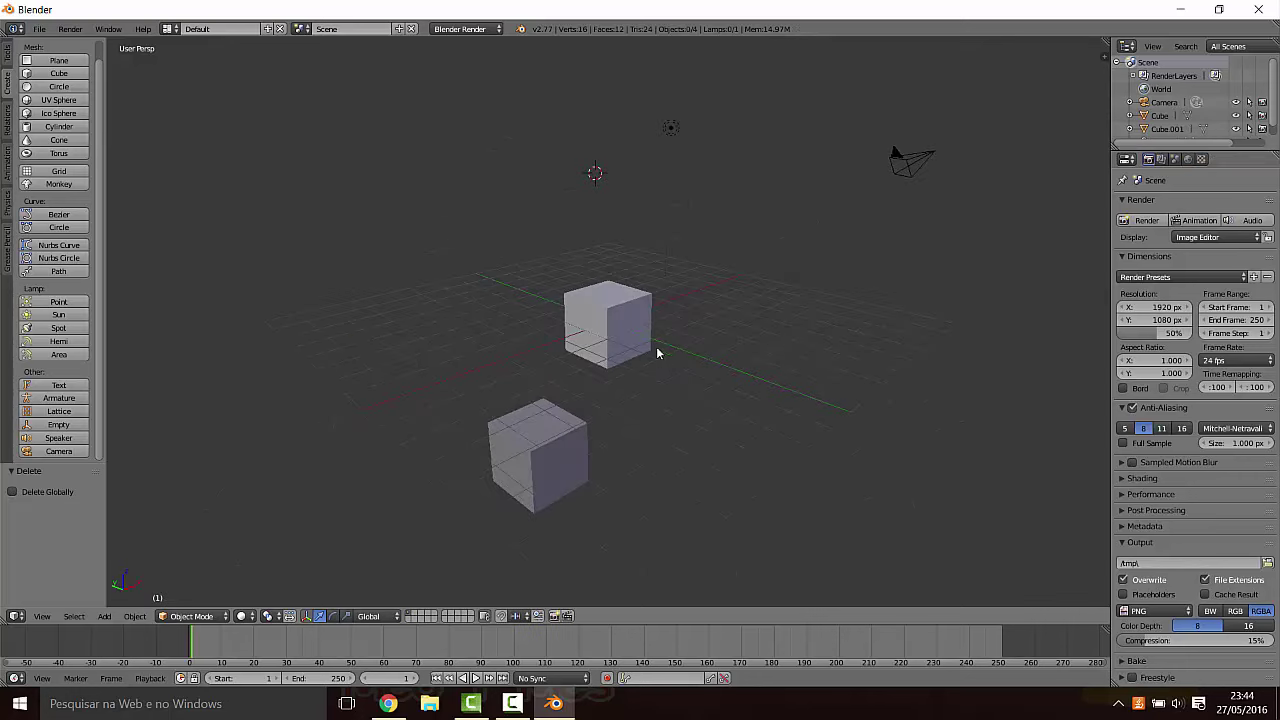
click(500, 476)
right_click(515, 458)
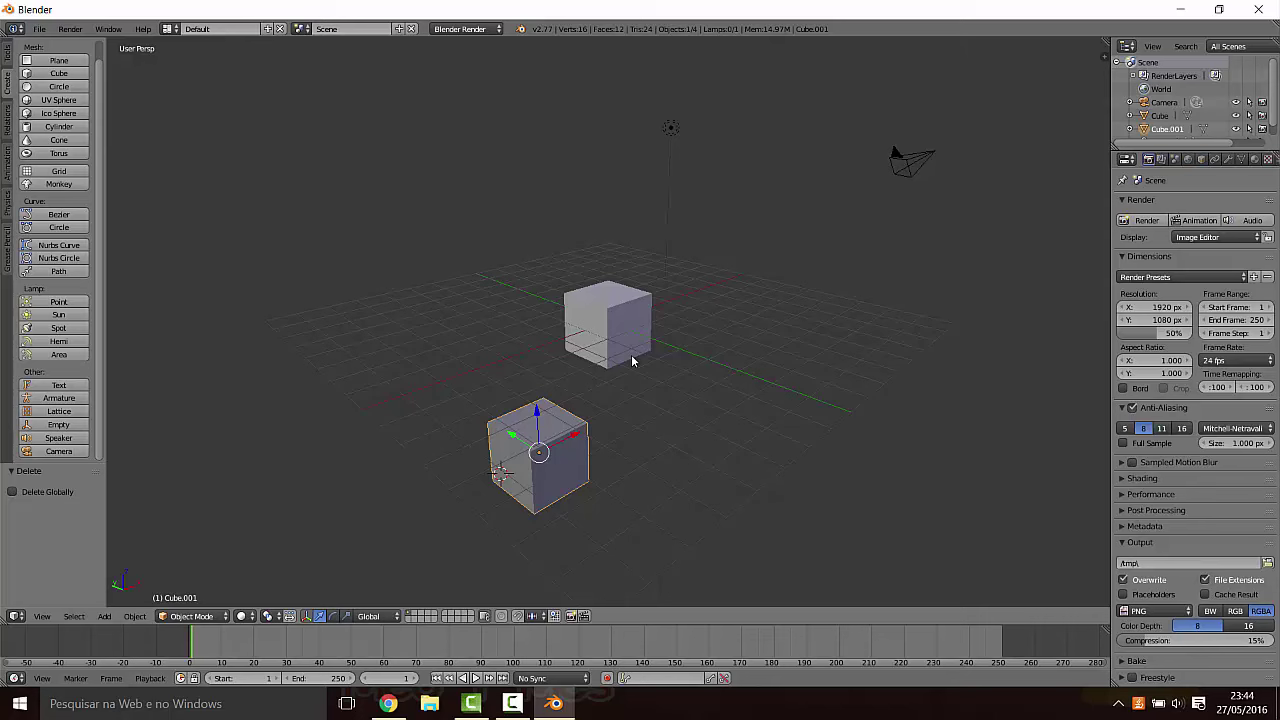
key(x)
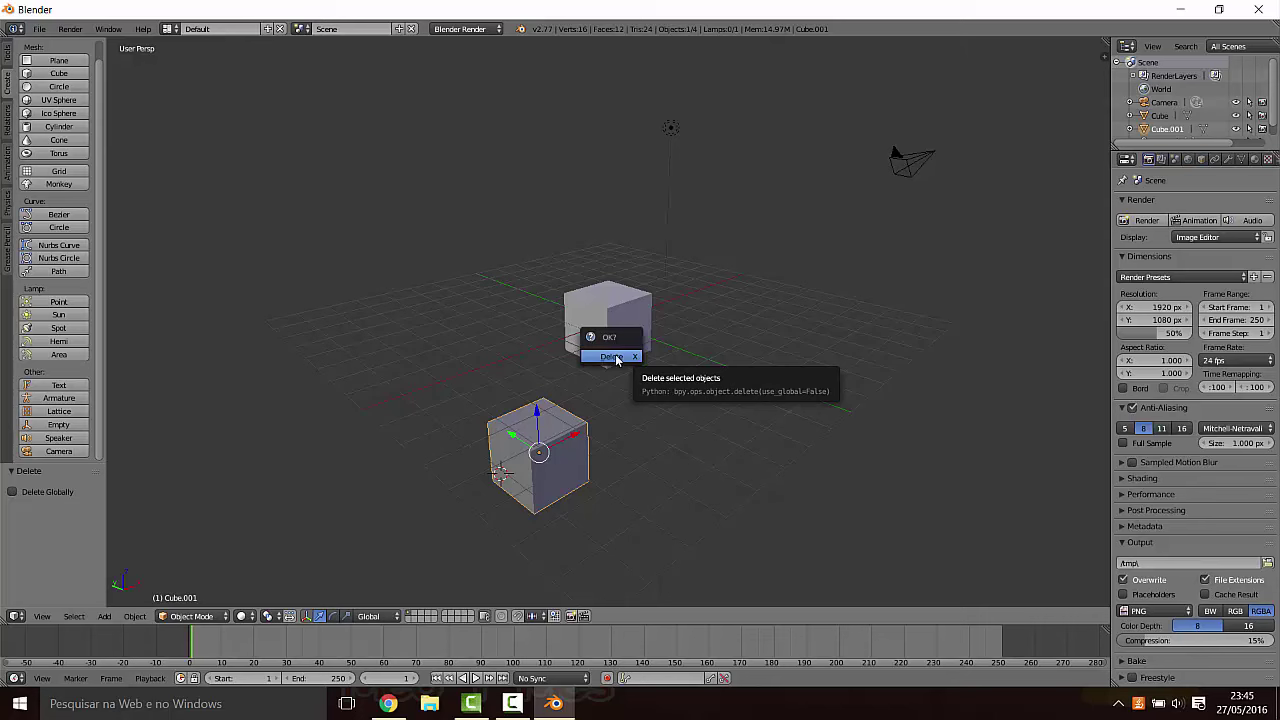
click(616, 360)
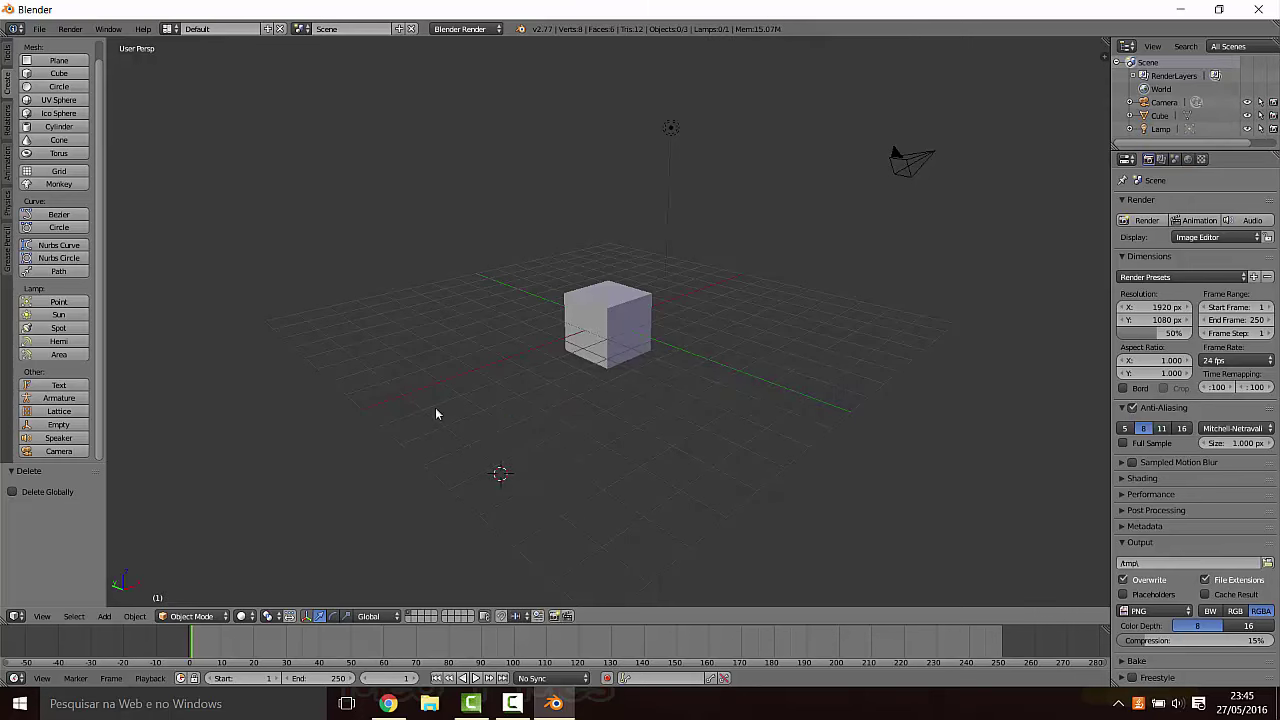
click(512, 703)
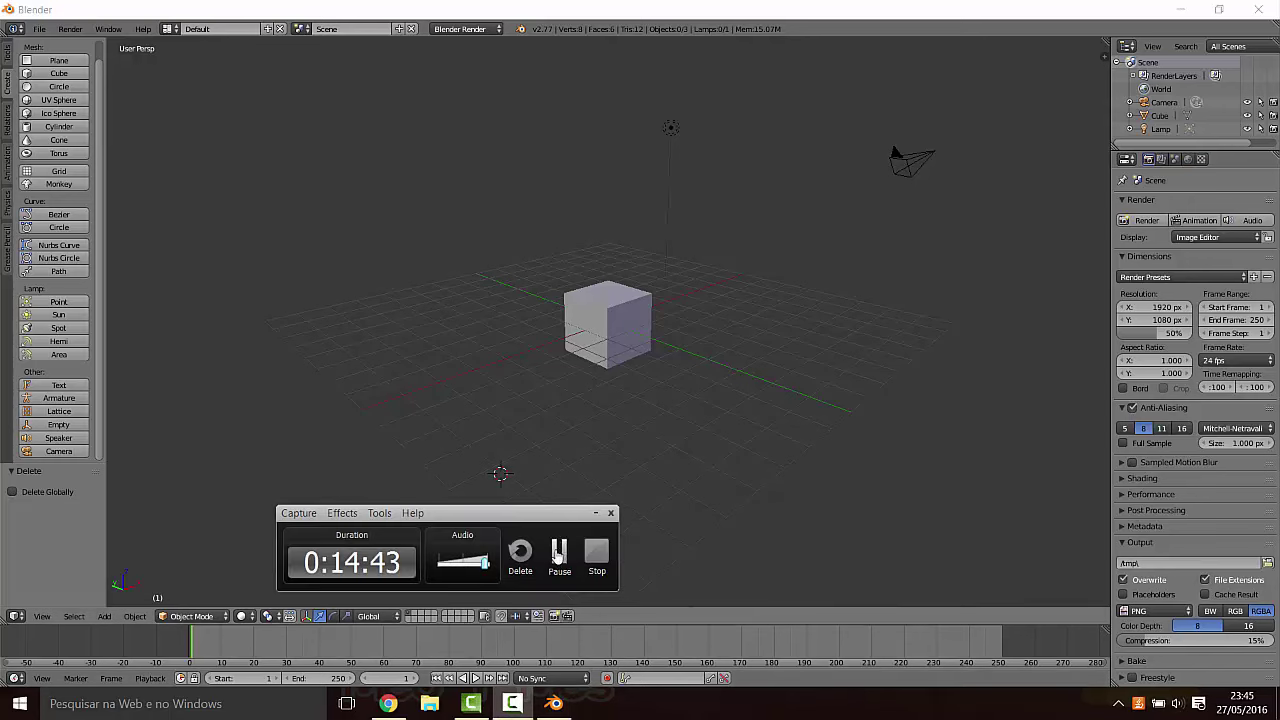
click(559, 553)
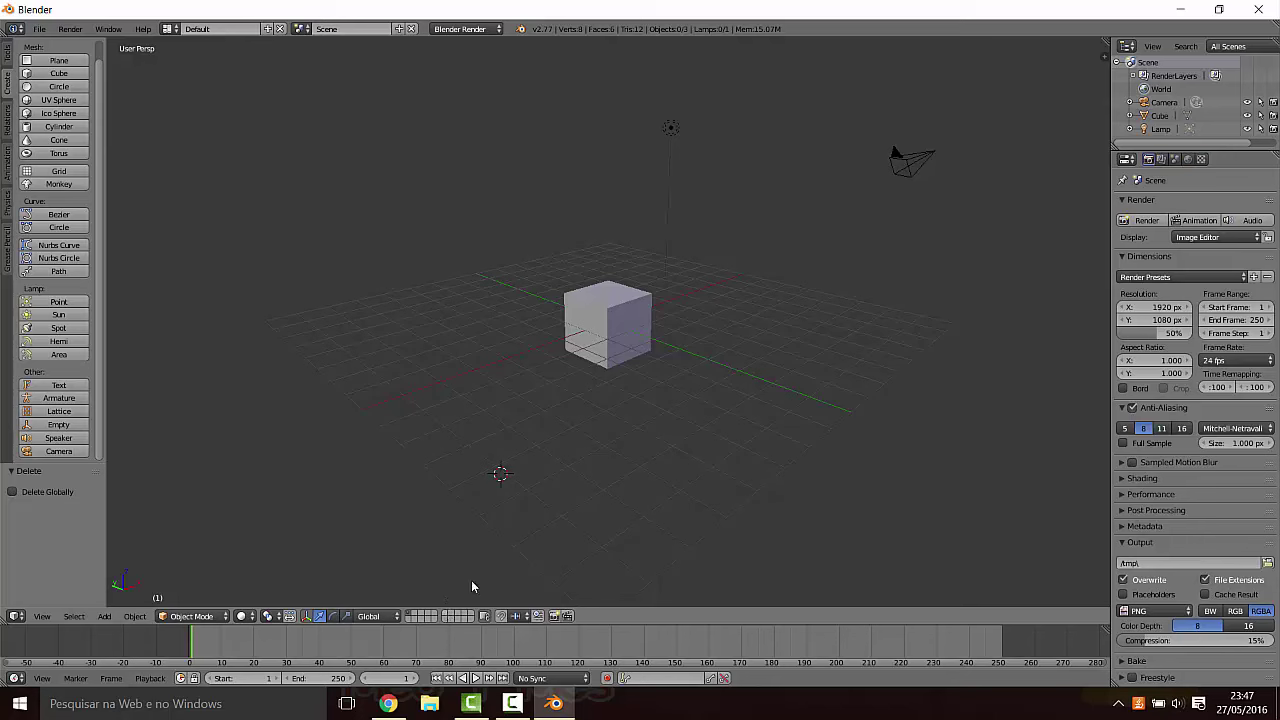
Step: Switch the viewport to an empty layer so the cube, camera and lamp are hidden
click(414, 618)
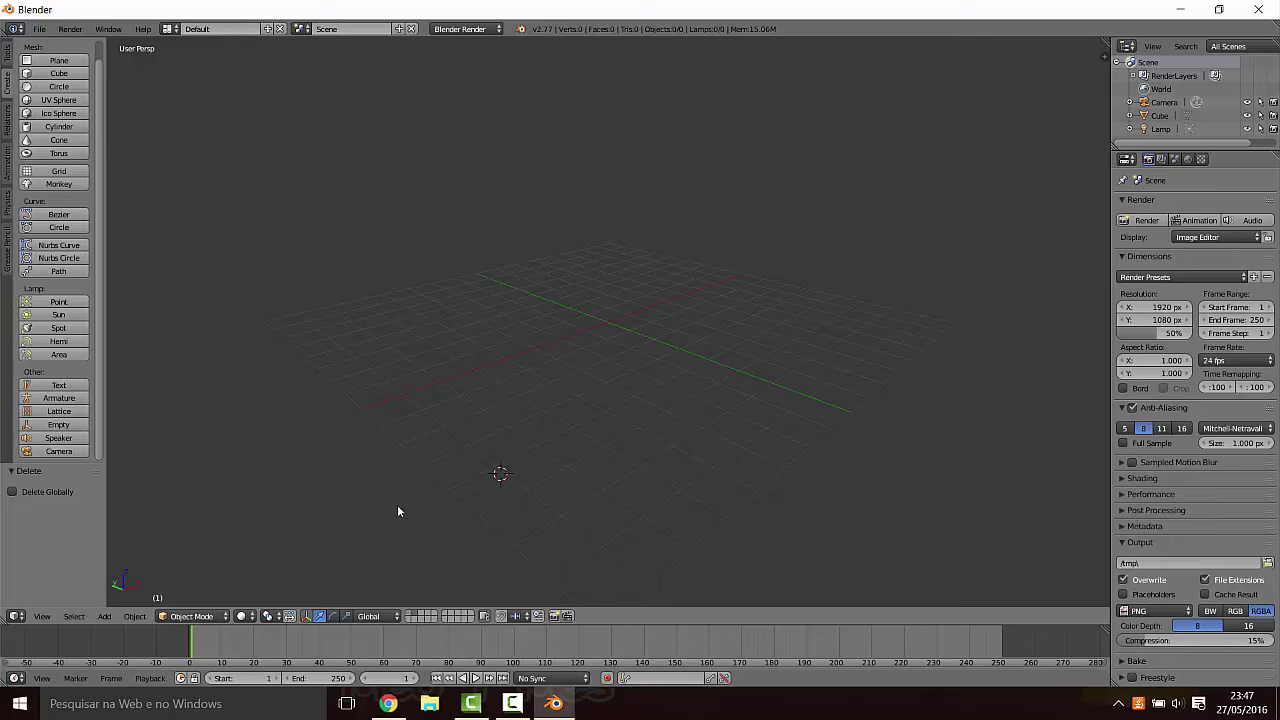
click(411, 614)
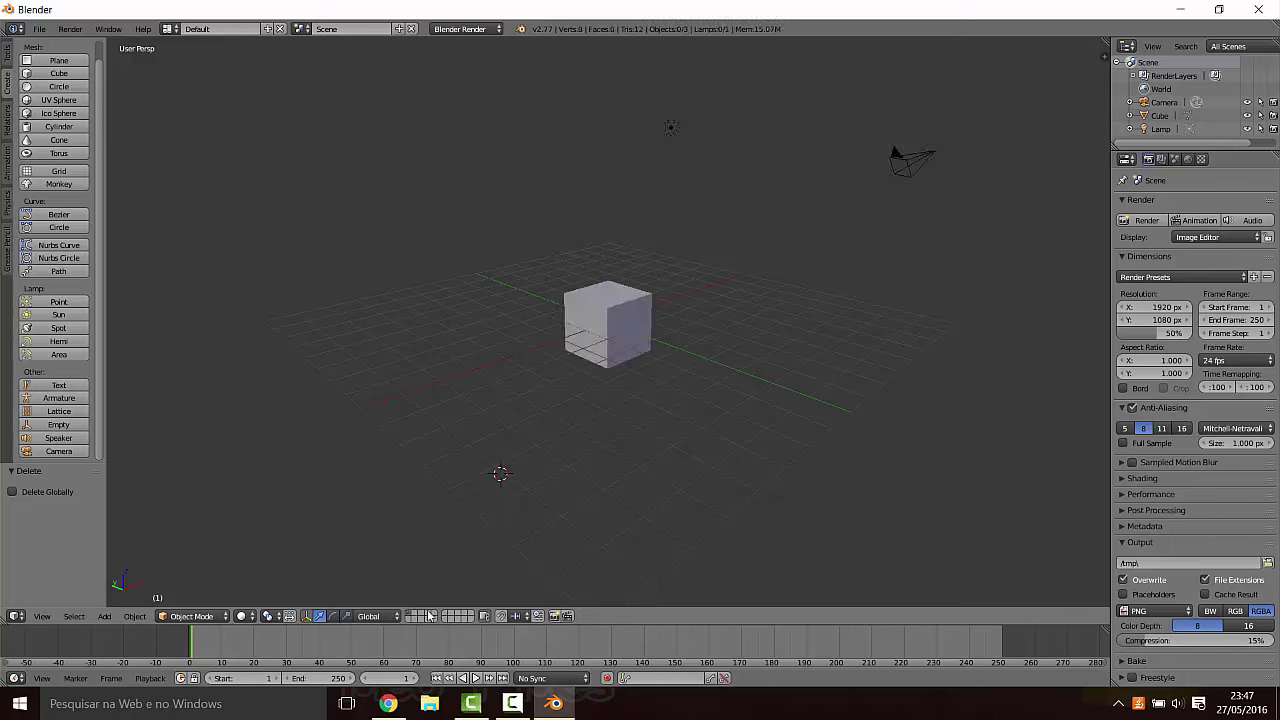
click(418, 617)
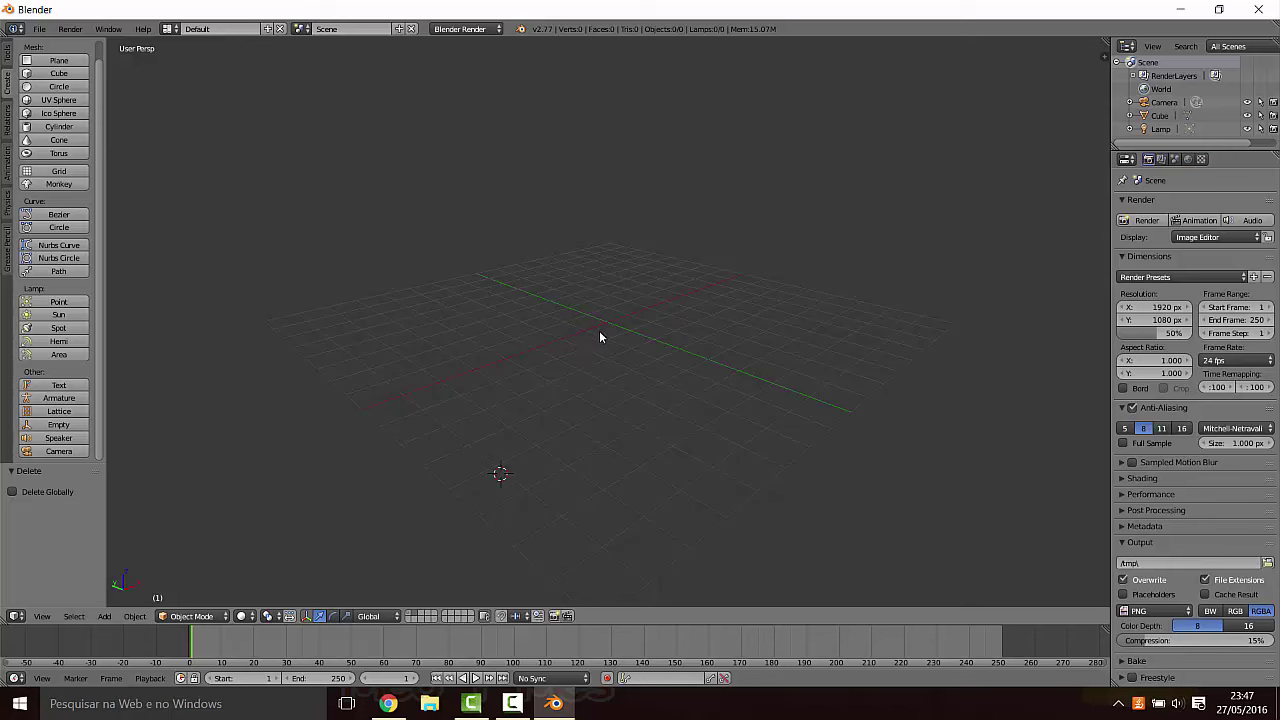
Step: Snap the 3D cursor back to the world centre using Shift+S > Cursor to Center
key(shift+s)
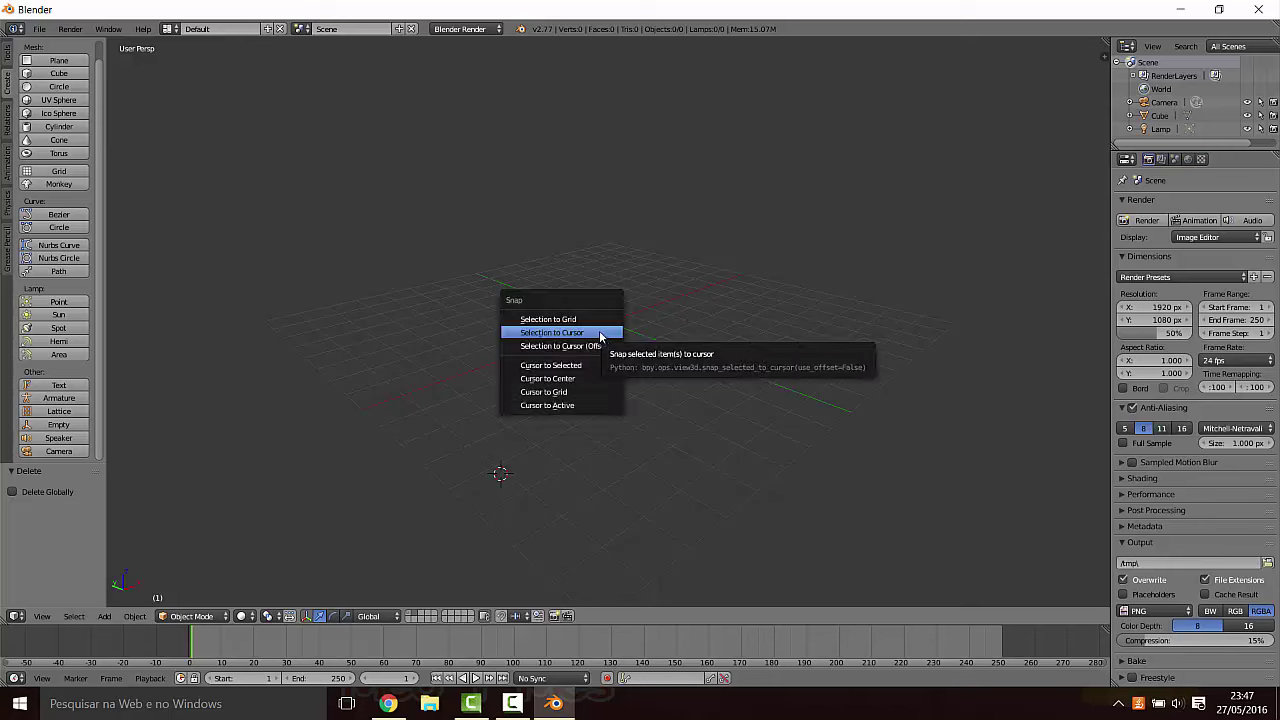
click(548, 348)
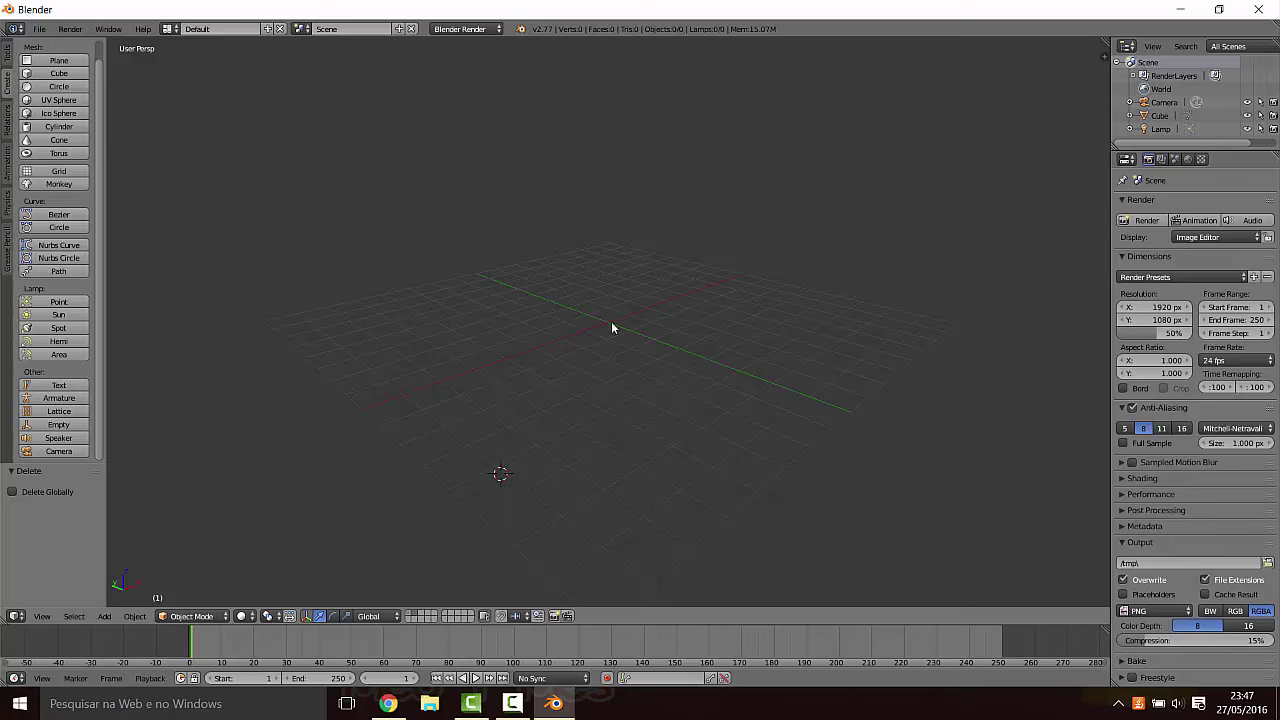
key(shift+s)
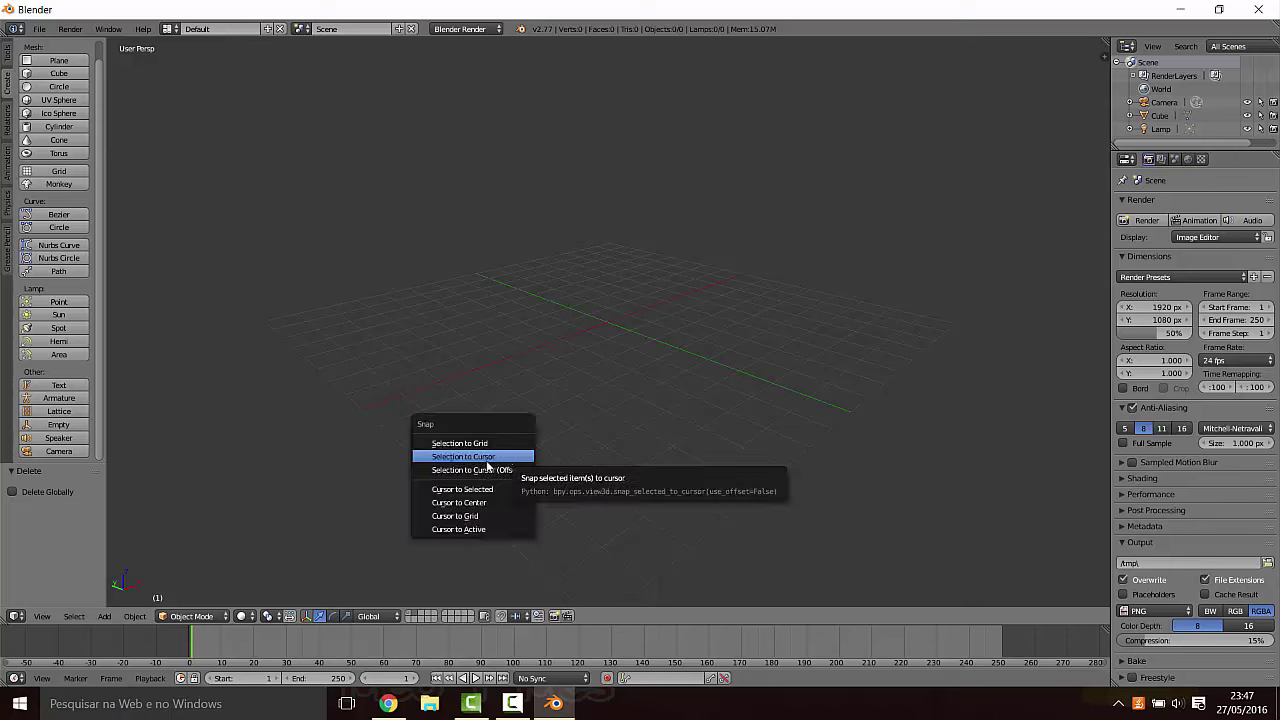
click(462, 503)
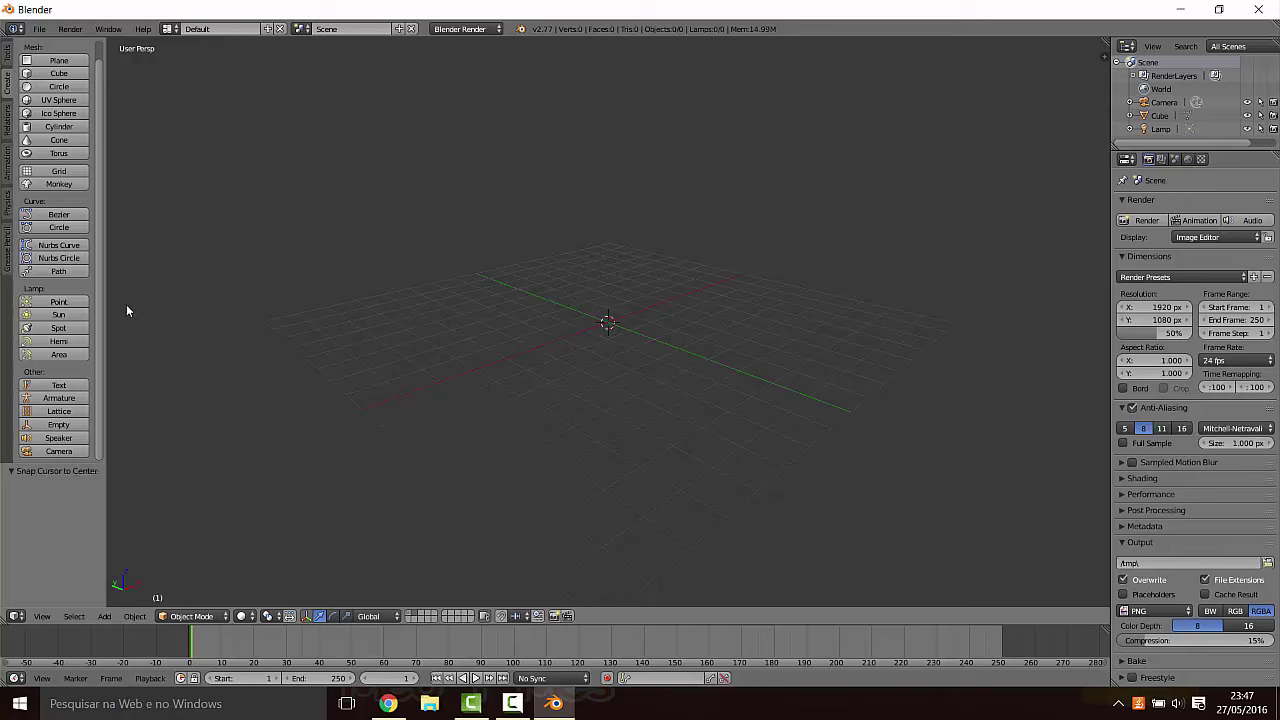
Step: Add a UV sphere at the origin, then a cylinder on an empty layer, and also show layer 1
click(57, 101)
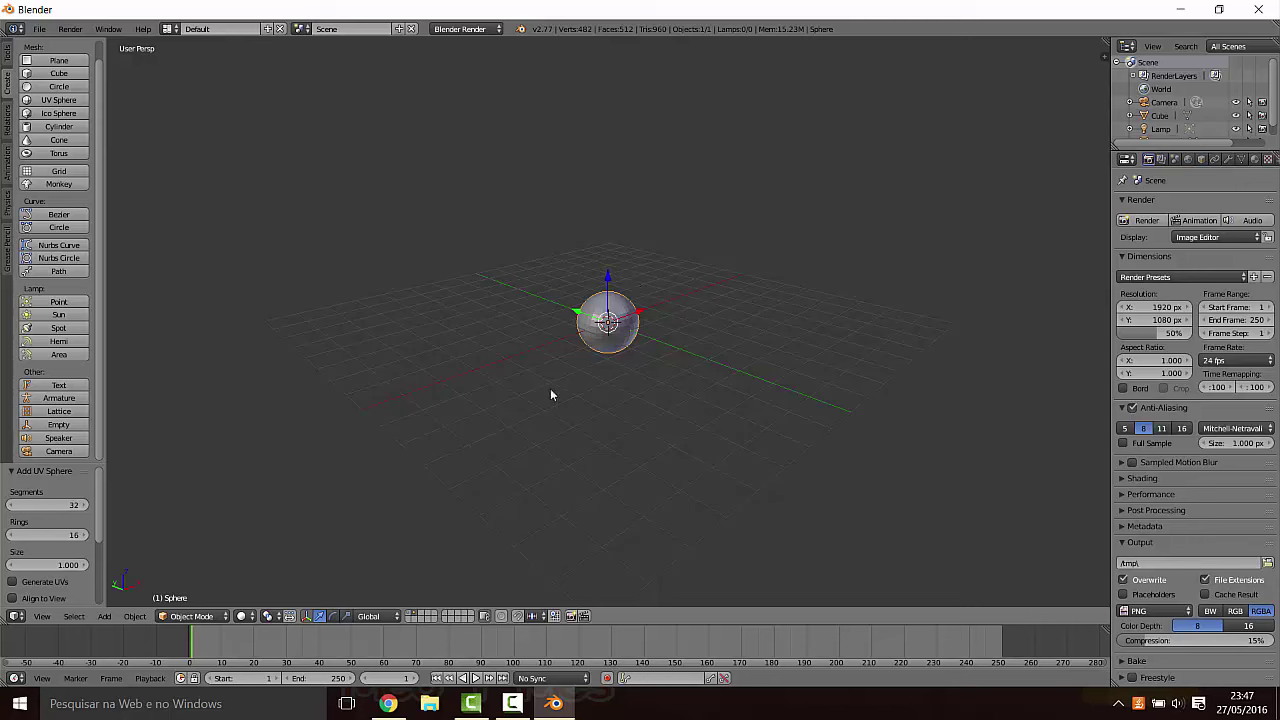
click(422, 617)
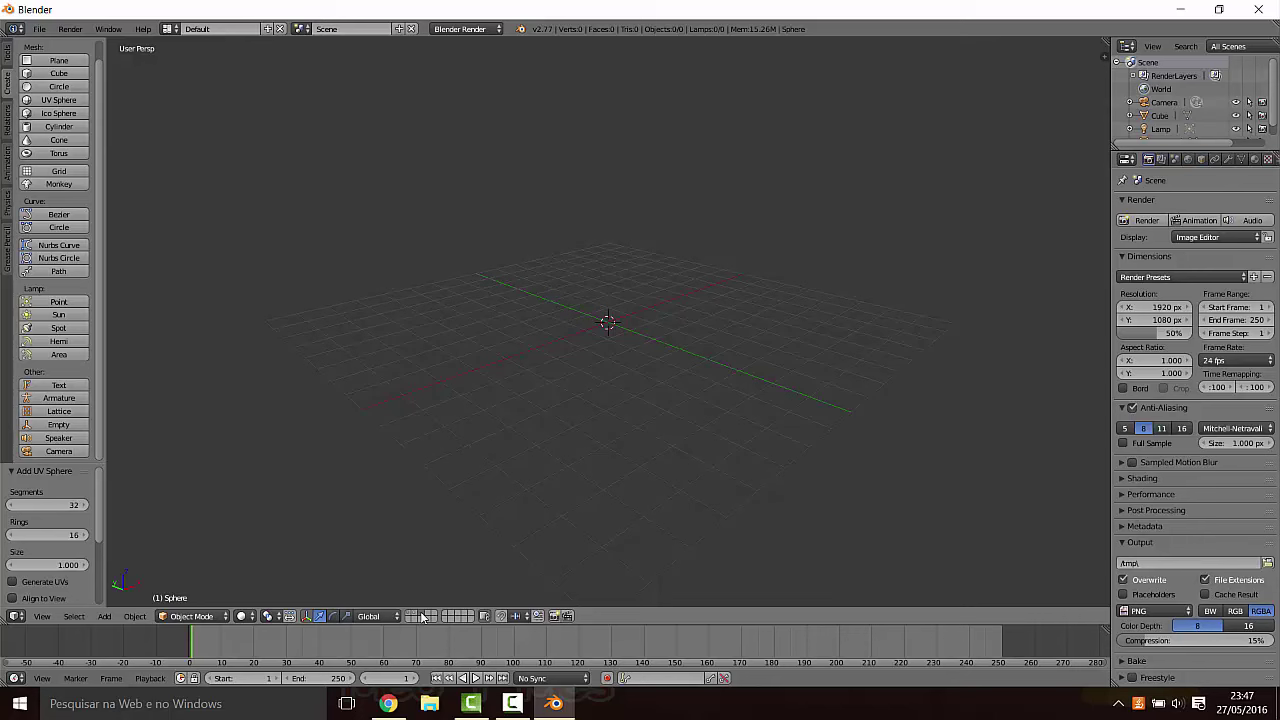
click(405, 337)
click(59, 126)
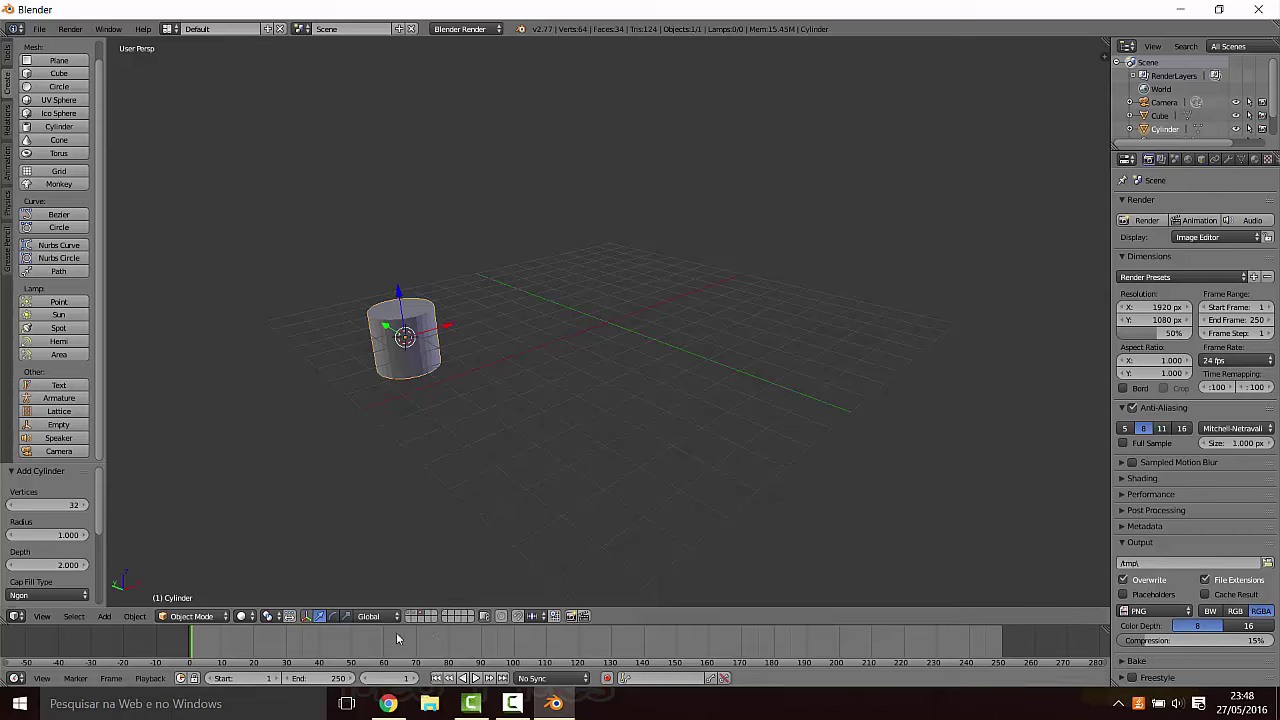
shift+click(413, 613)
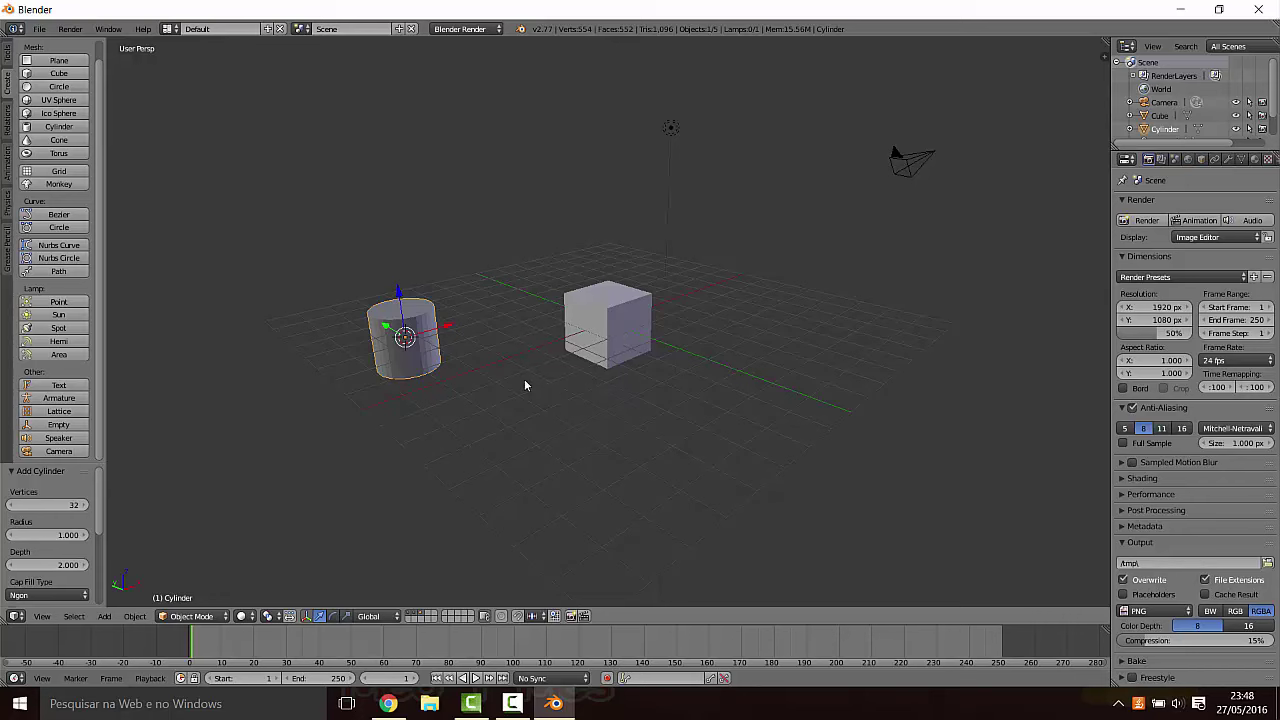
Step: Orbit the view and flip between layer buttons, ending on the layer containing only the UV sphere
scroll(474, 384, up, 2)
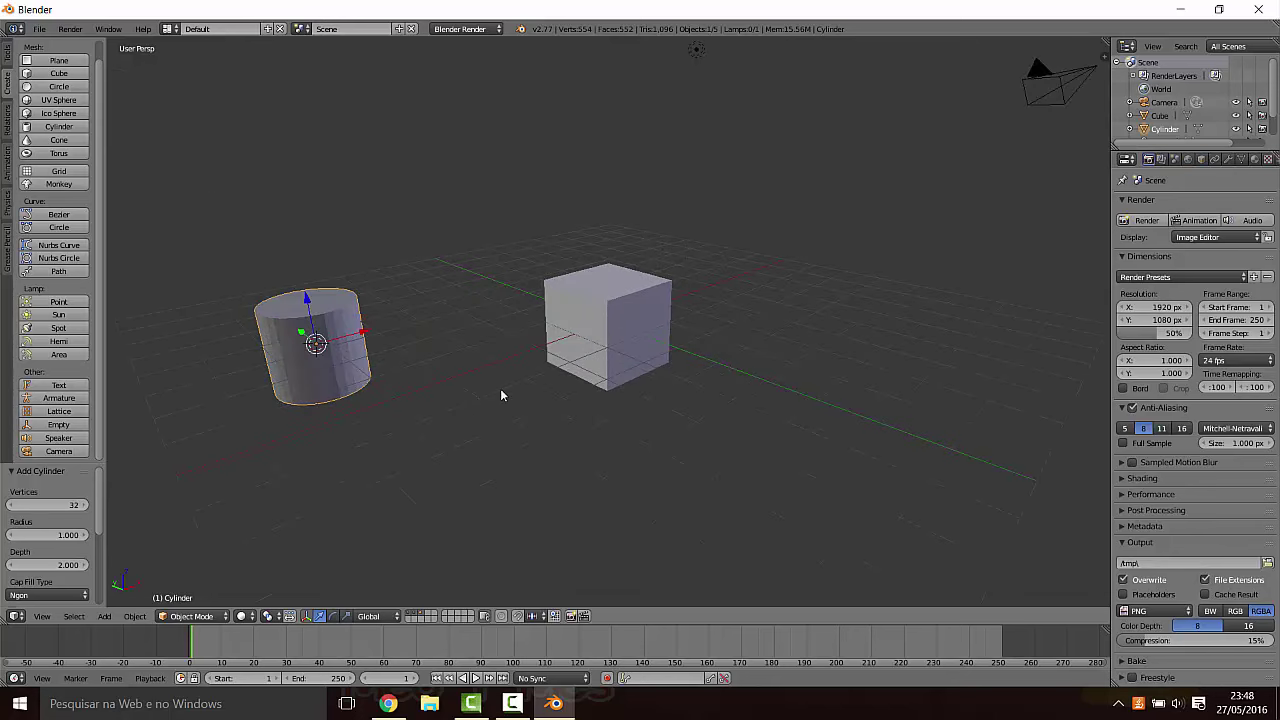
mouse_move(502, 395)
middle_down()
mouse_move(722, 302)
mouse_move(722, 316)
middle_up()
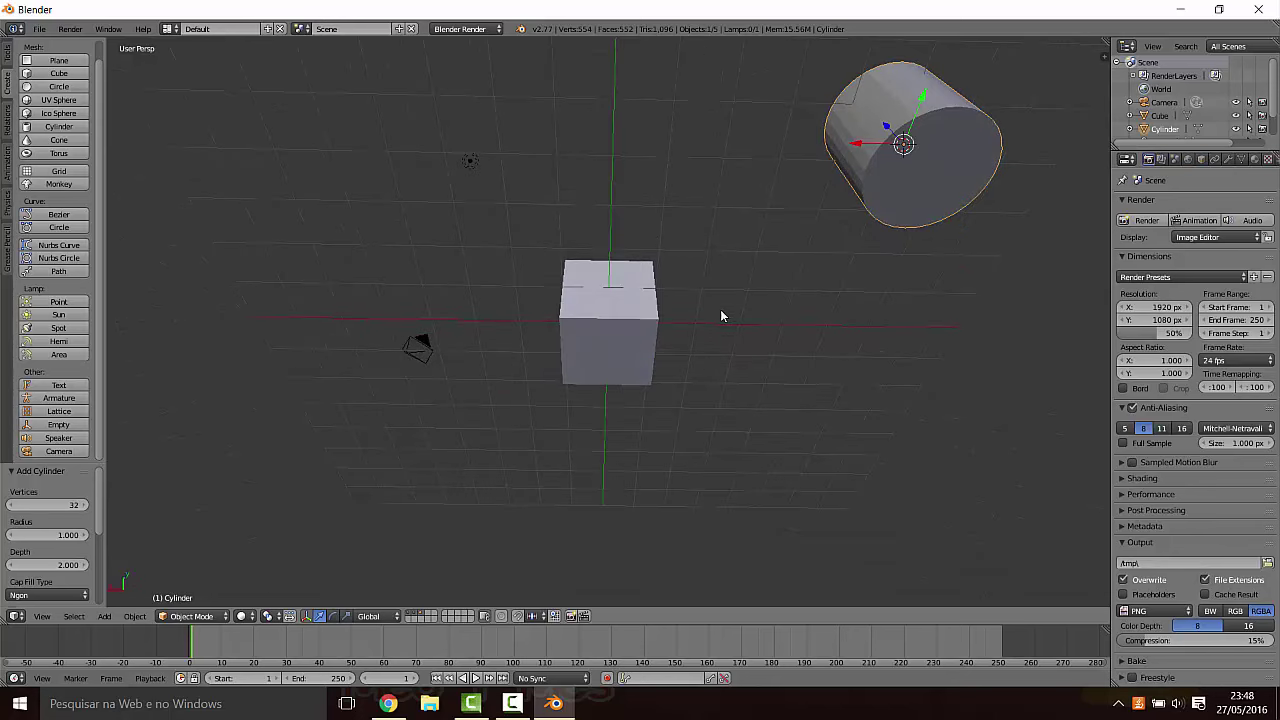
click(412, 614)
click(412, 613)
click(412, 619)
click(409, 616)
mouse_move(678, 518)
middle_down()
mouse_move(714, 391)
mouse_move(643, 467)
mouse_move(518, 505)
middle_up()
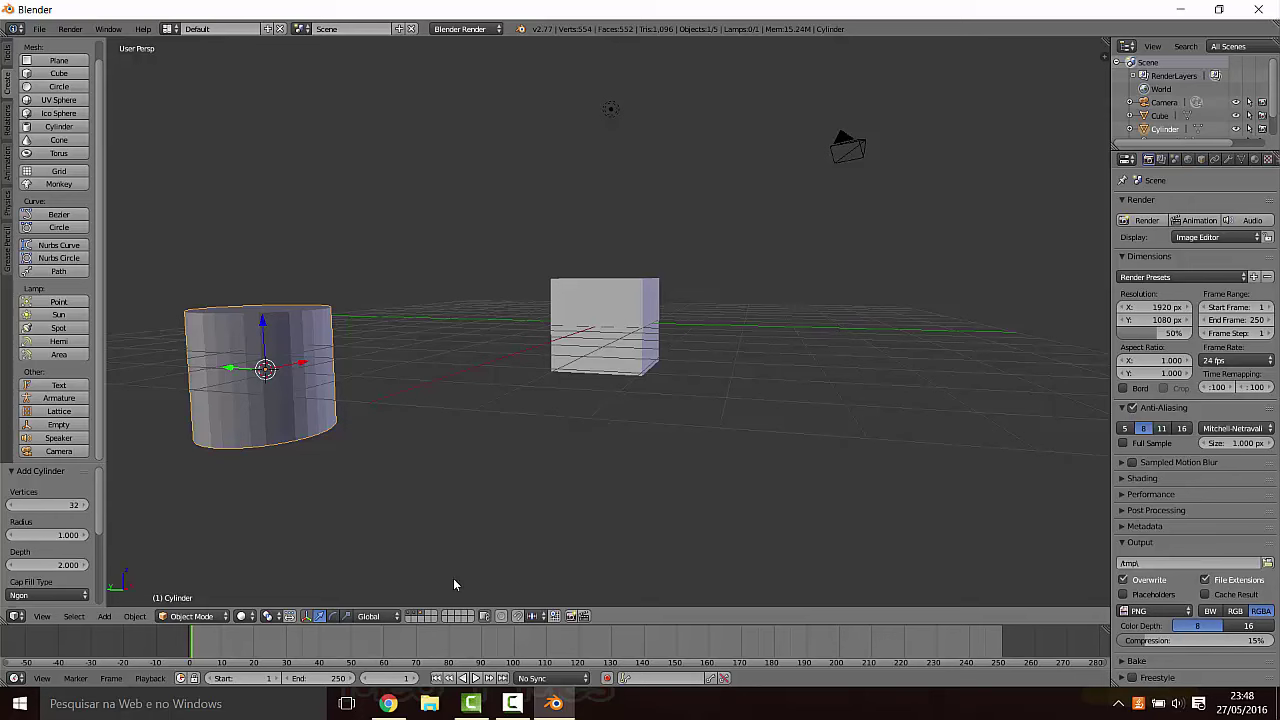
mouse_move(580, 391)
middle_down()
mouse_move(481, 477)
mouse_move(531, 424)
mouse_move(517, 426)
middle_up()
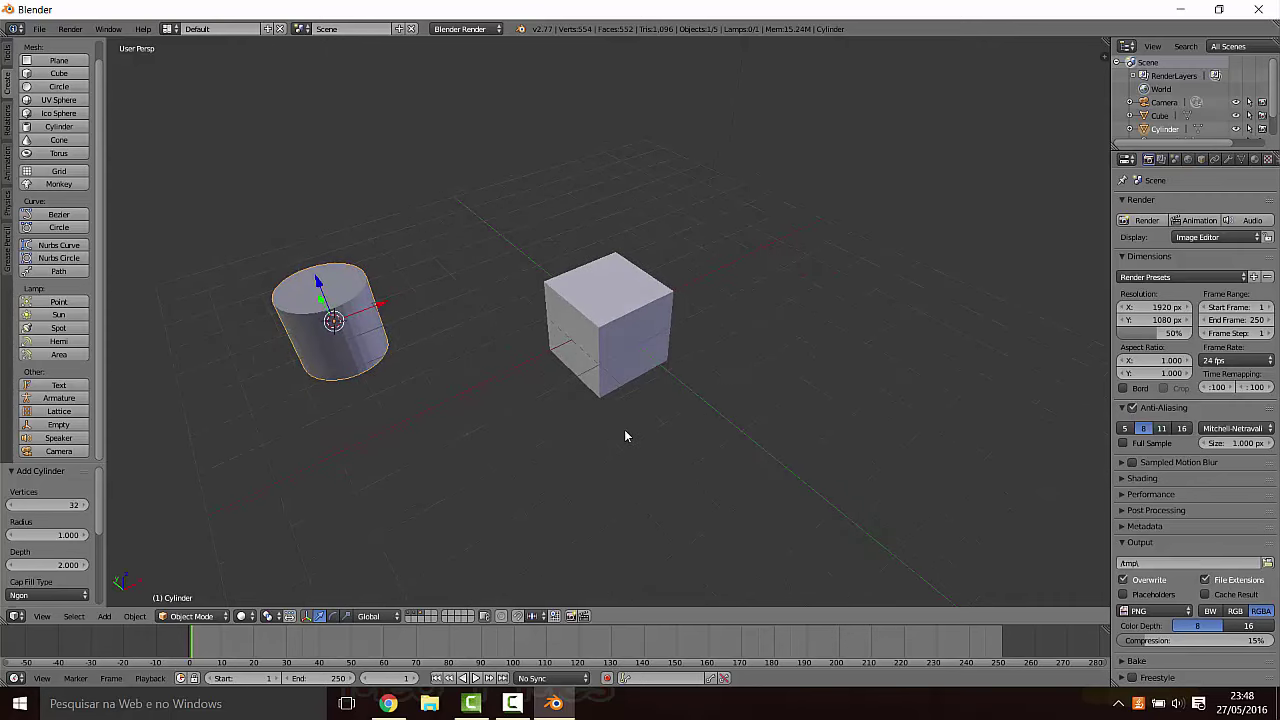
click(560, 457)
Step: Select the UV sphere on its layer and delete it with X, confirming Delete
click(418, 616)
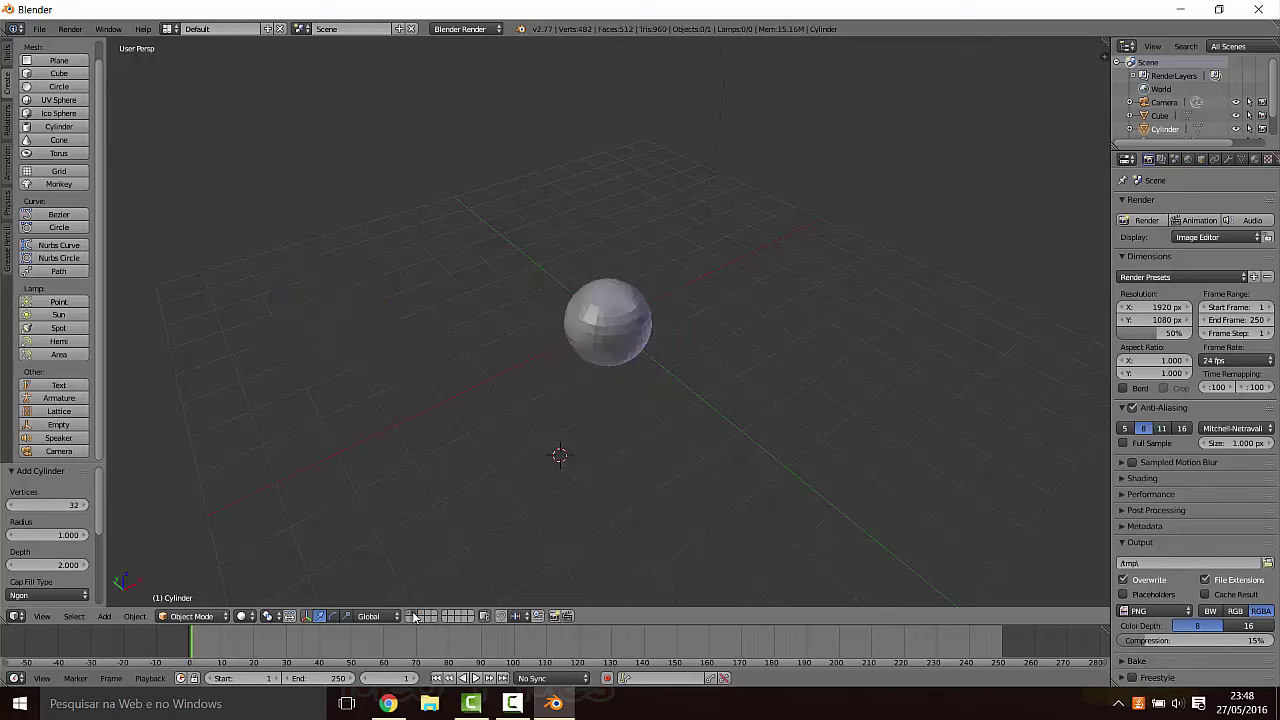
click(617, 347)
right_click(617, 347)
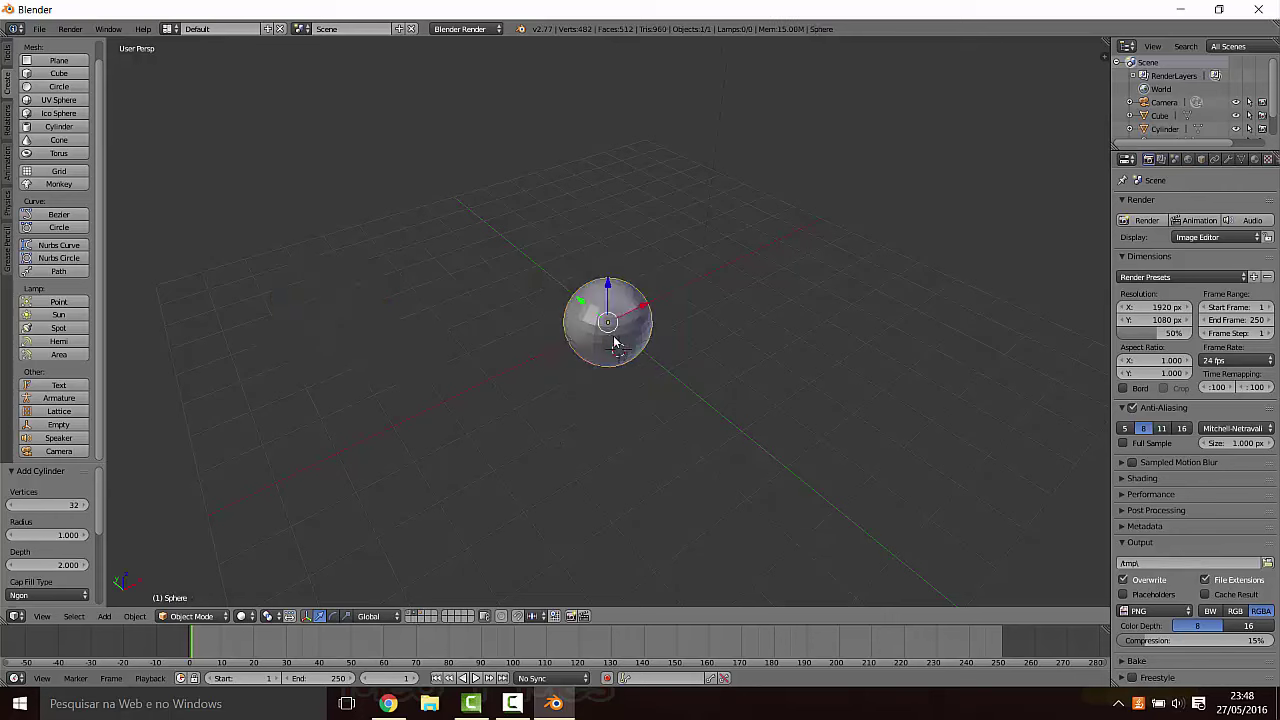
key(x)
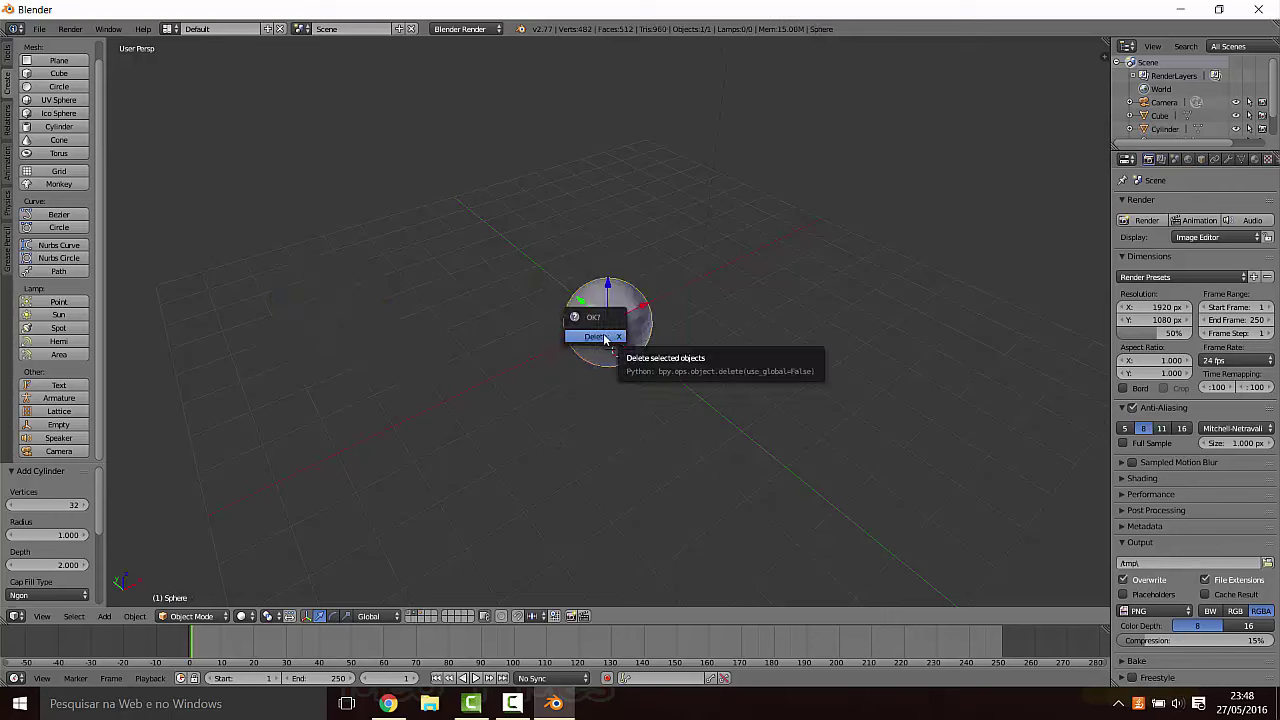
click(604, 337)
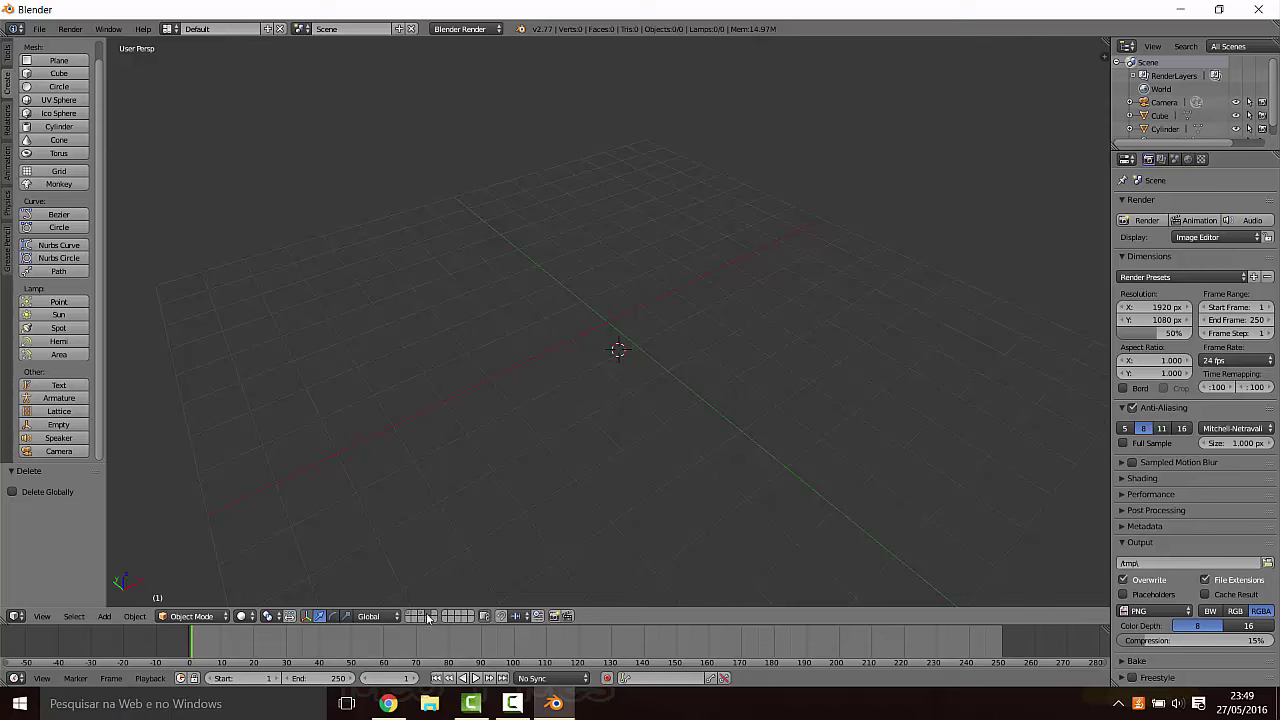
Step: Show layer 1 with the default cube and orbit to a lower view angle
click(411, 613)
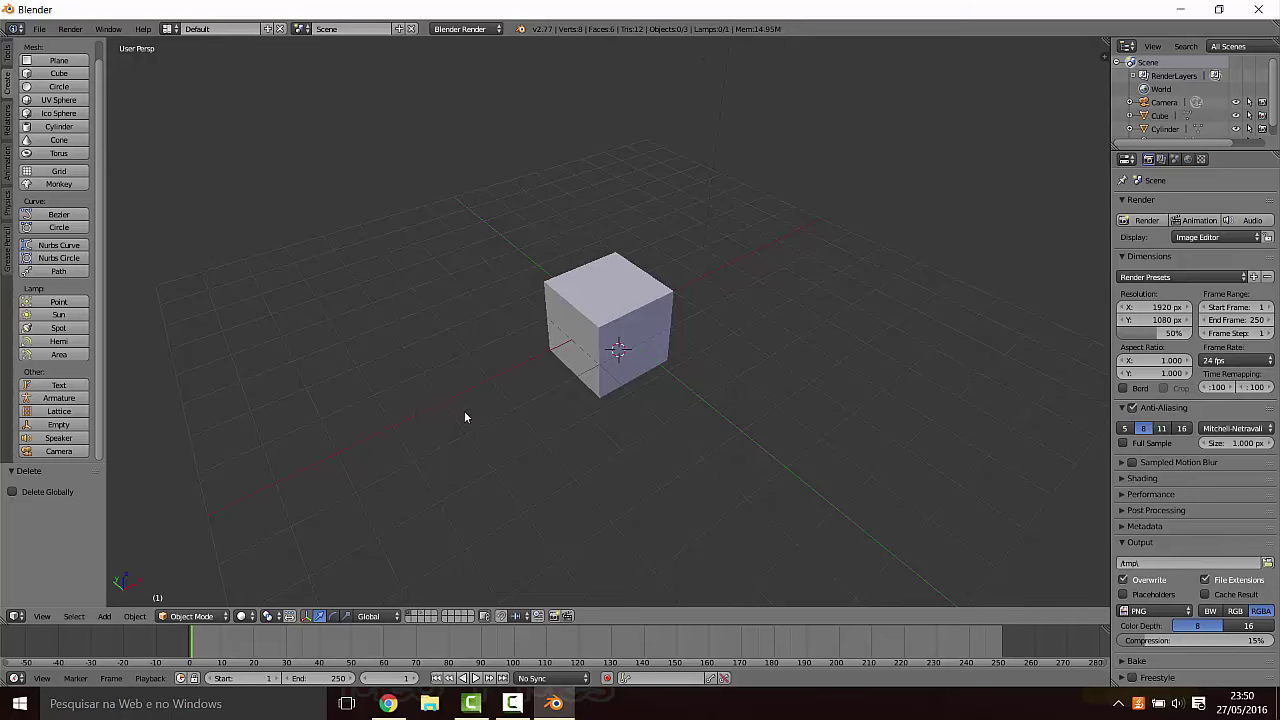
scroll(464, 414, down, 2)
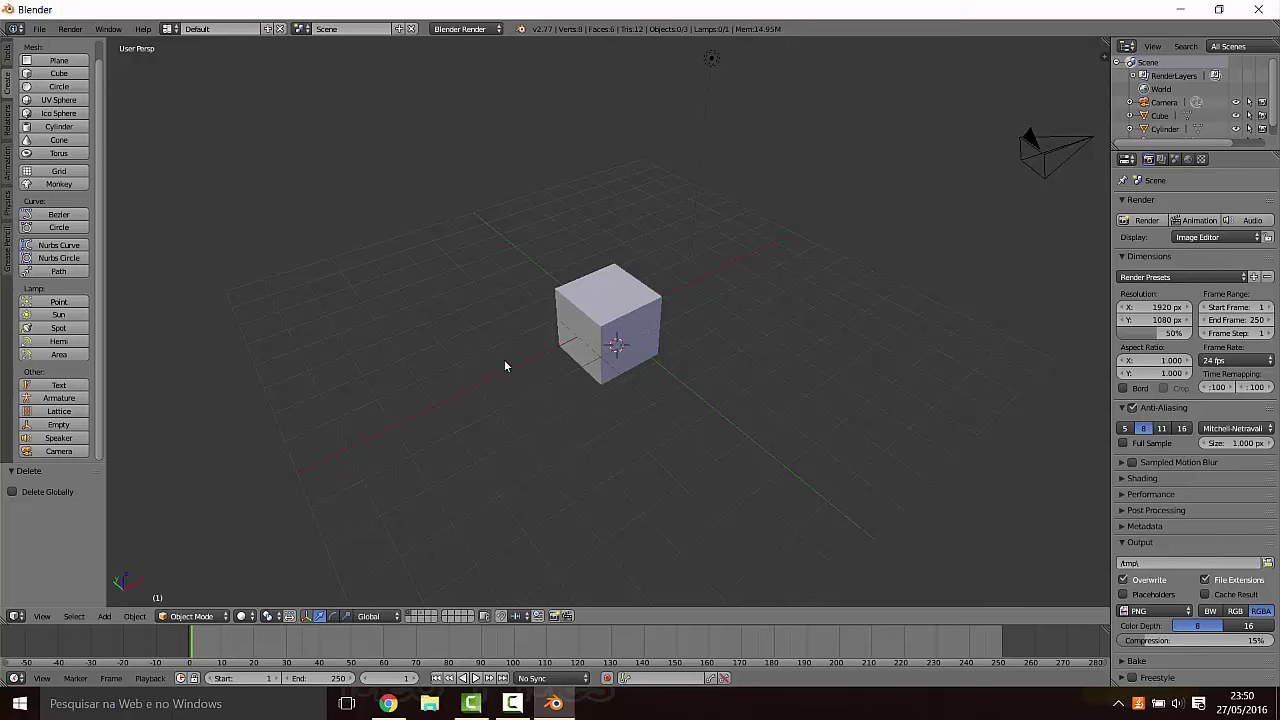
mouse_move(504, 366)
middle_down()
mouse_move(471, 217)
mouse_move(400, 346)
mouse_move(390, 294)
middle_up()
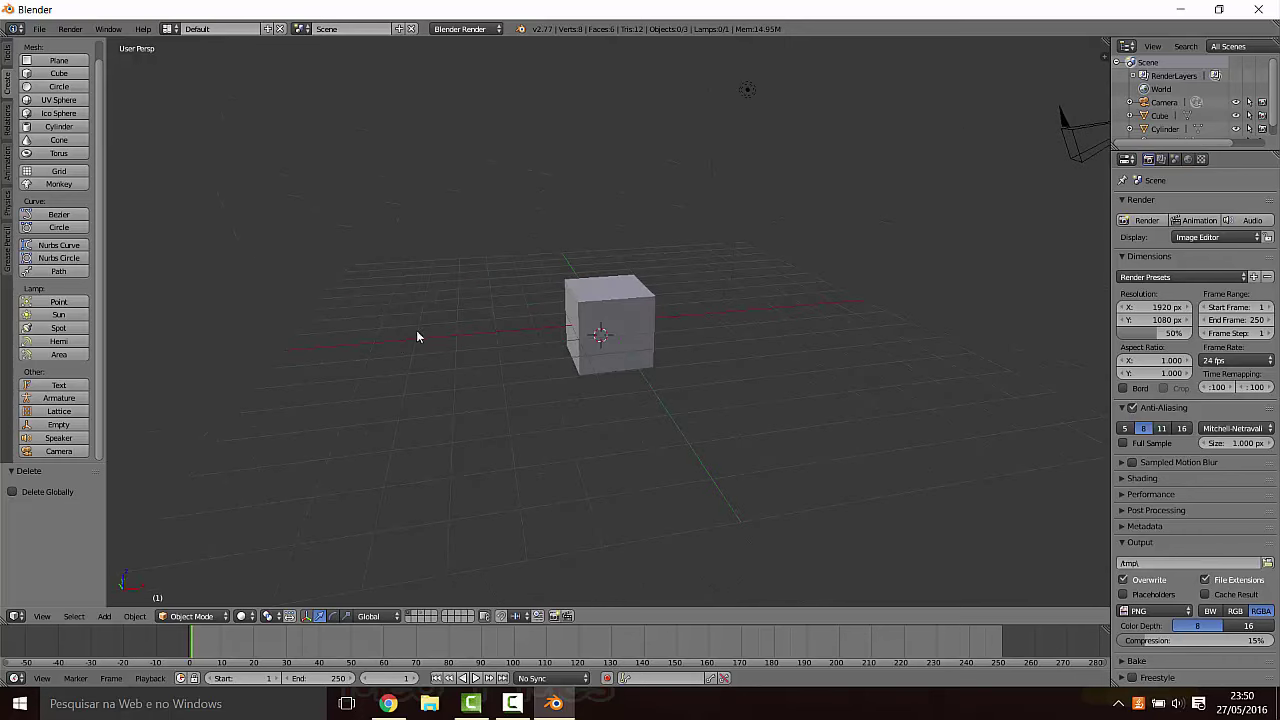
Step: Add a torus (Torus.001) ringing the cube's base at X -0.40, Y -0.81, Z 0.03
click(58, 153)
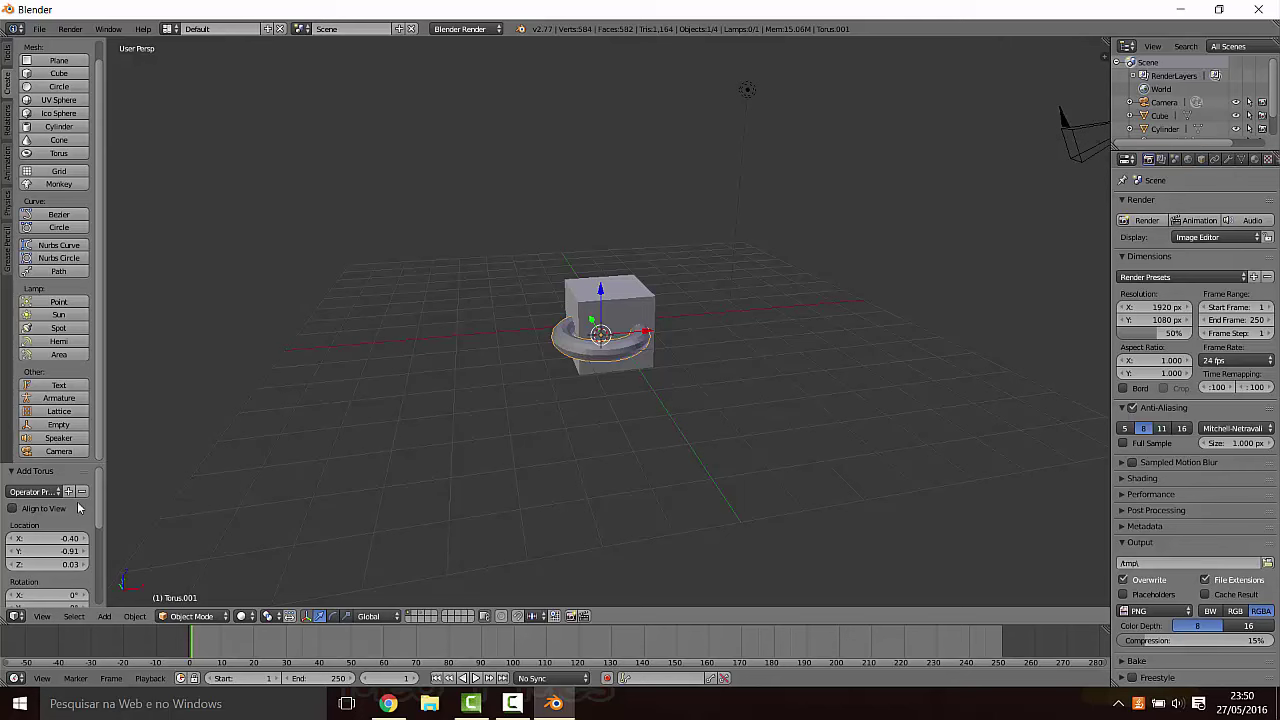
mouse_move(103, 488)
mouse_down()
mouse_move(96, 567)
mouse_move(101, 488)
mouse_up()
drag(99, 488, 96, 571)
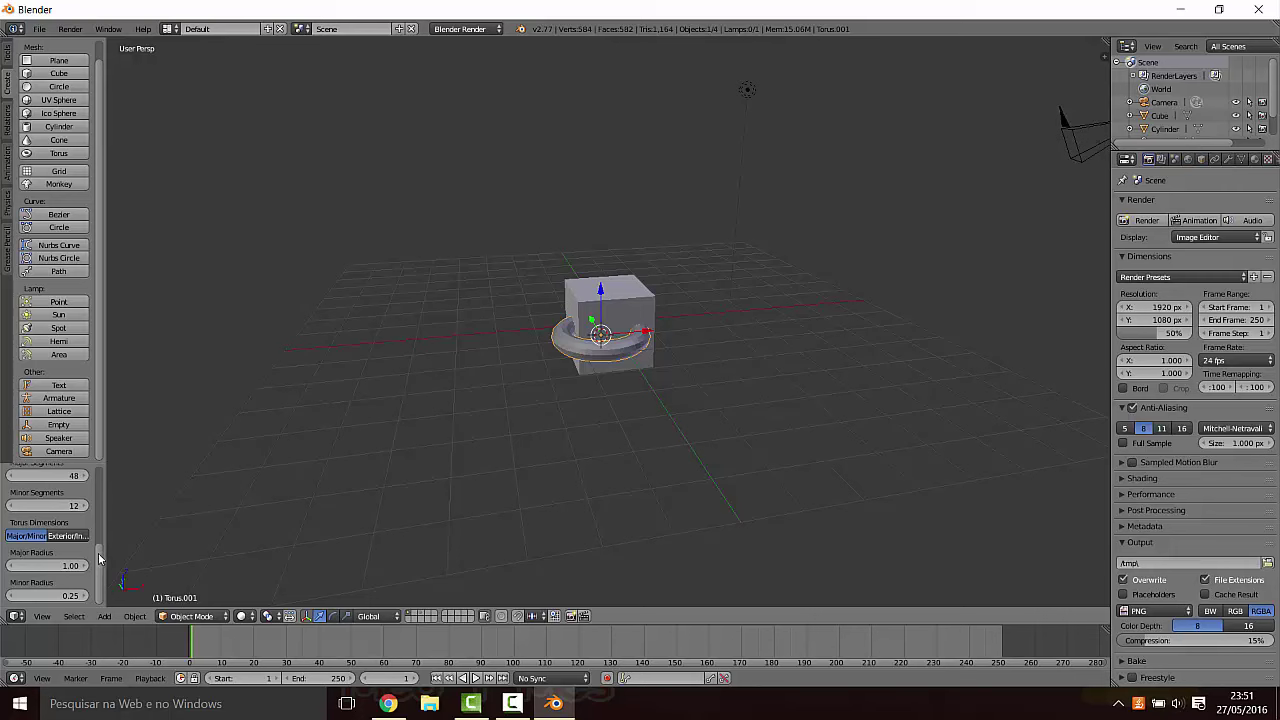
drag(100, 558, 96, 478)
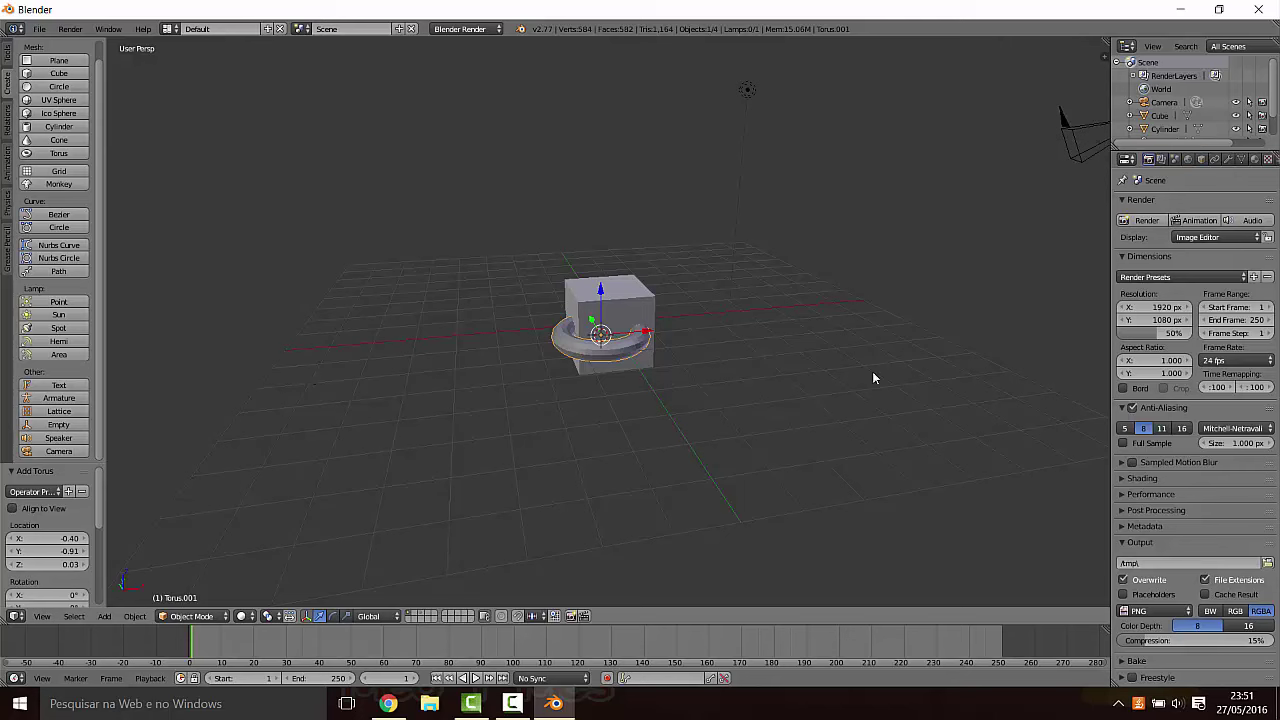
Step: Use File > New and confirm Reload Start-Up File to restore the default cube, camera and lamp
click(40, 29)
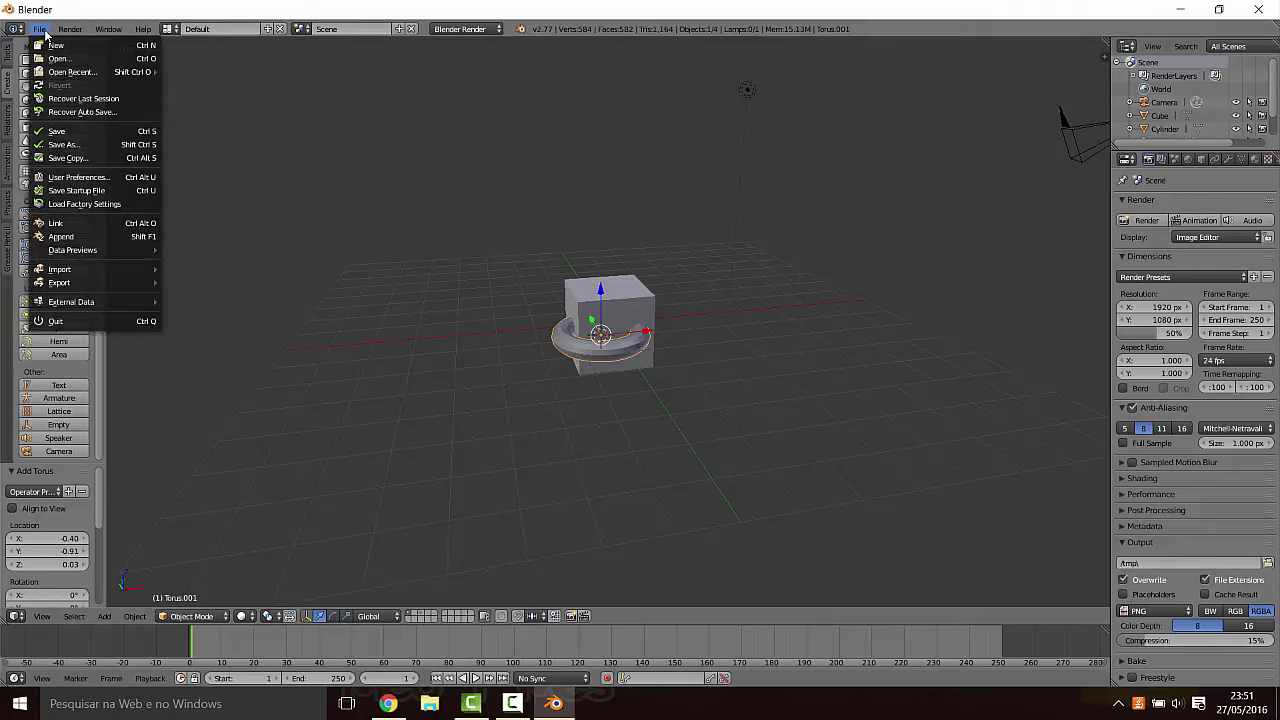
click(49, 44)
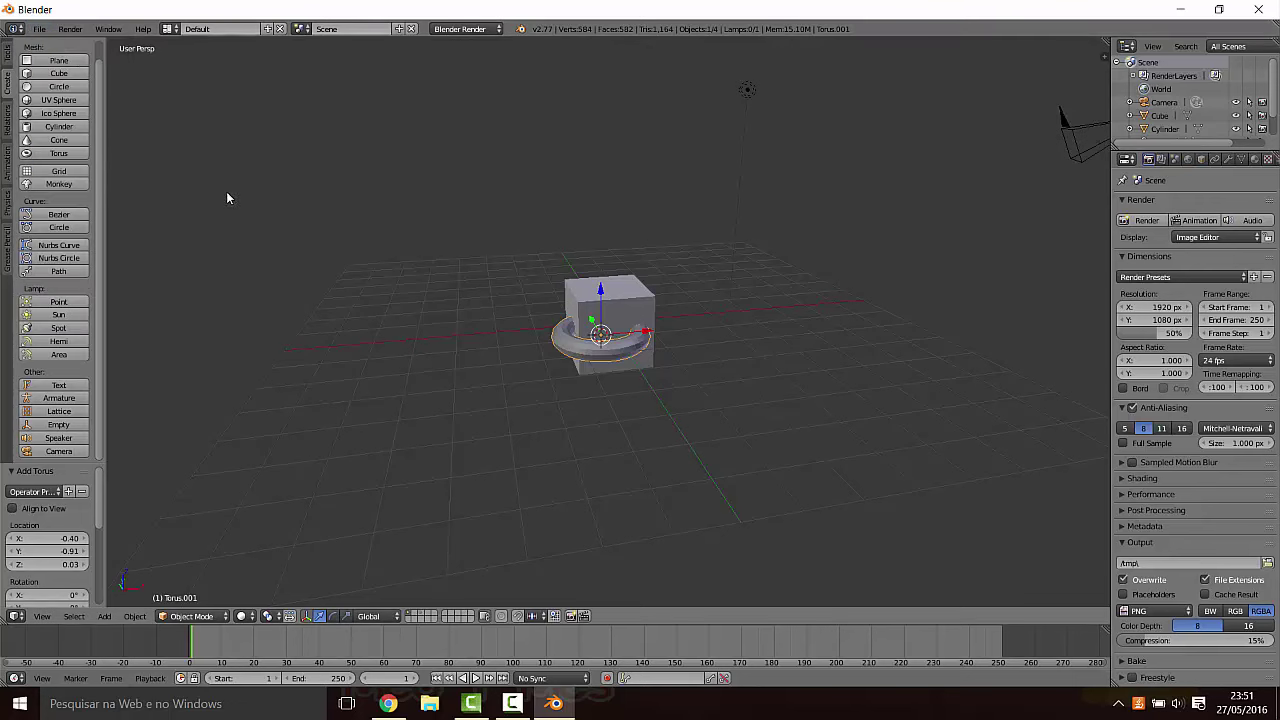
click(38, 28)
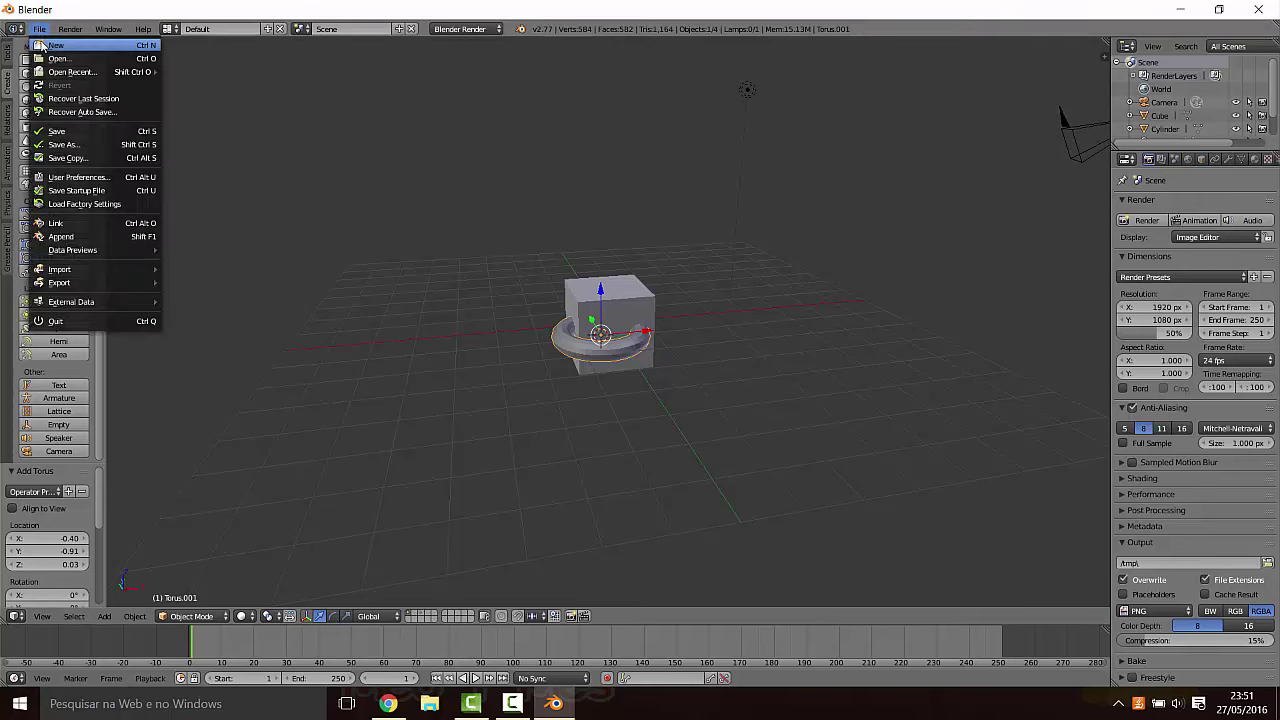
click(42, 44)
click(42, 46)
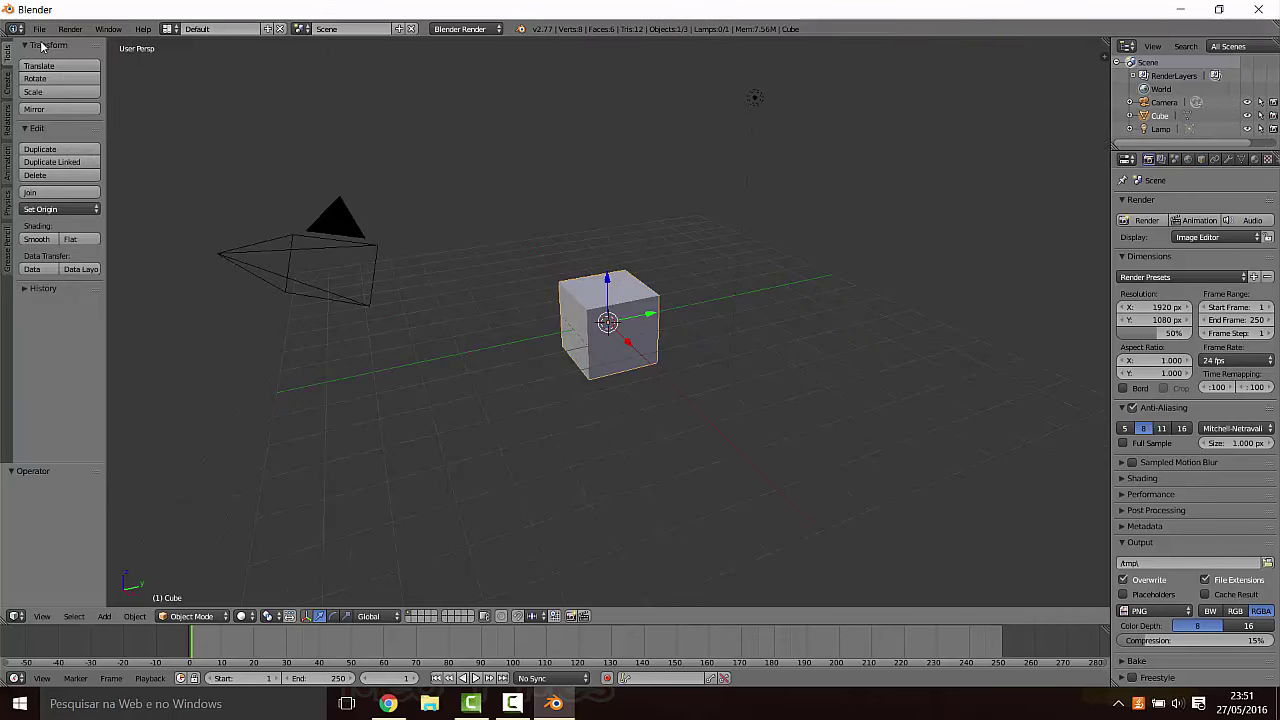